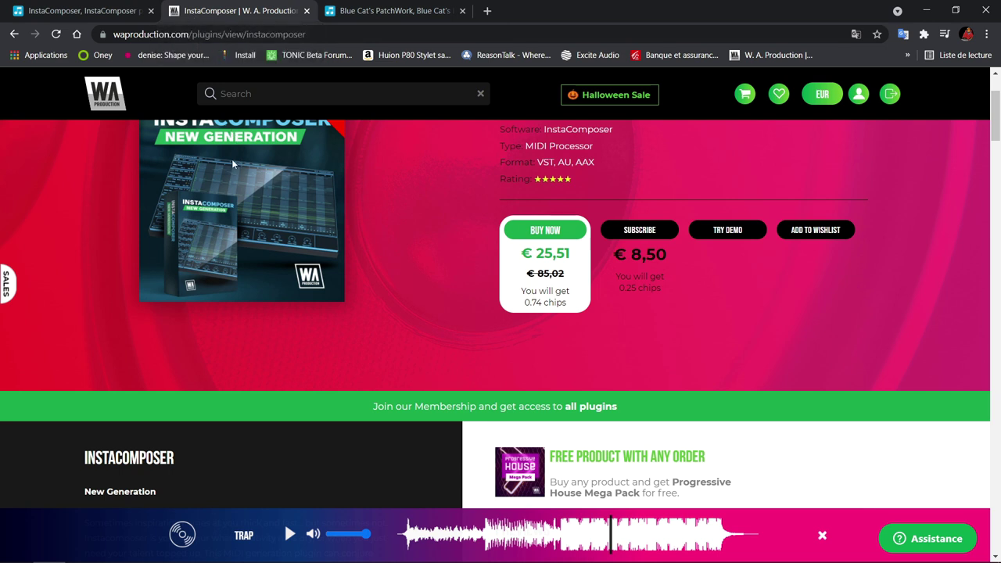
# View the InstaComposer product page on Plugin Boutique
pyautogui.click(112, 10)
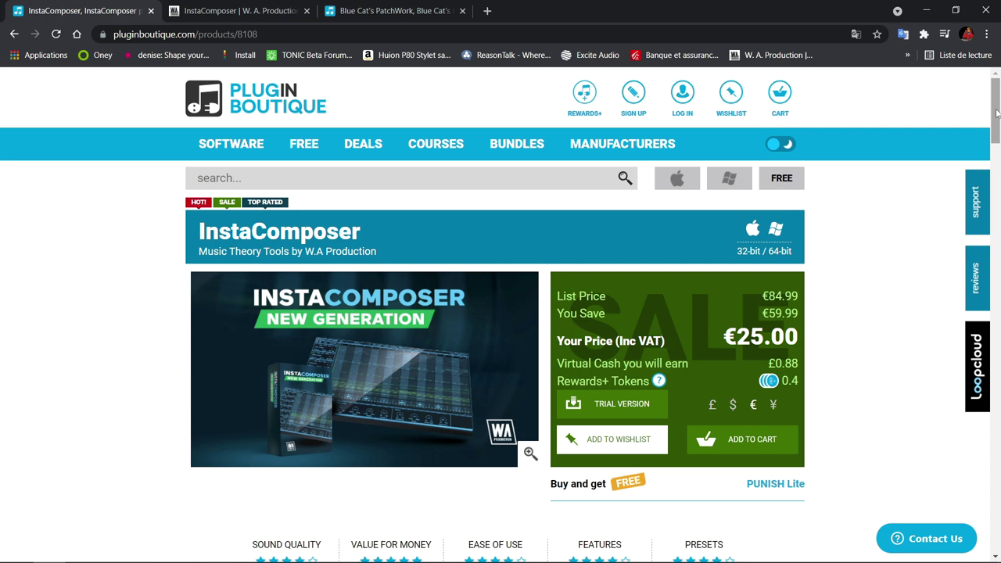
pyautogui.moveTo(997, 114); pyautogui.dragTo(998, 179)
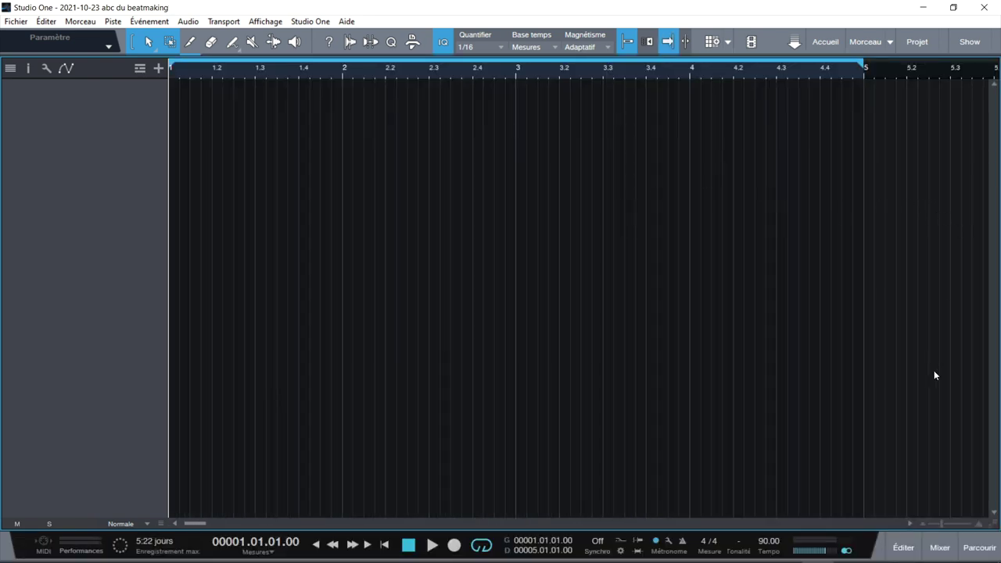
# In Studio One, add the W.A.Production Instacomposer instrument to the empty arrangement as a new track
pyautogui.click(980, 549)
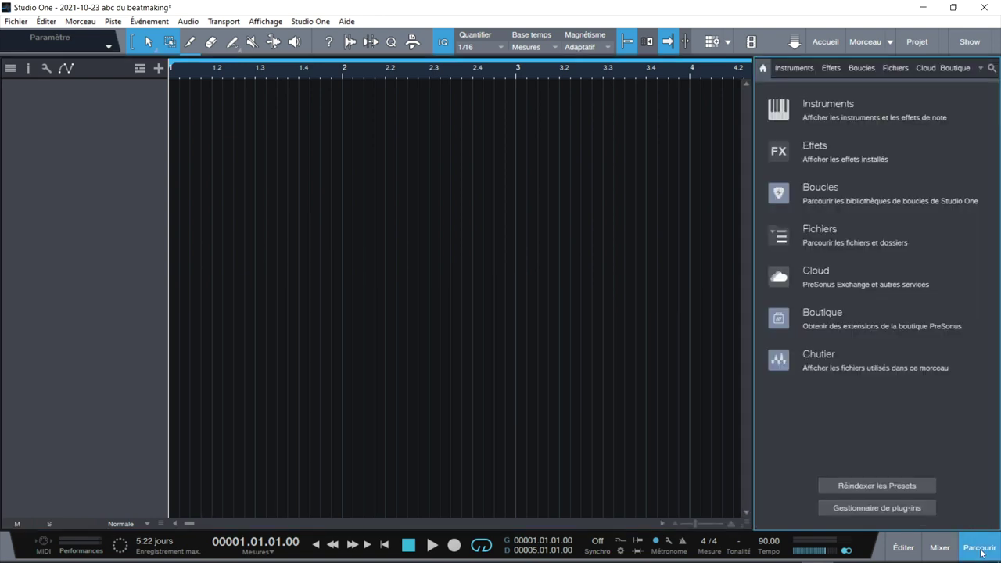
pyautogui.click(822, 110)
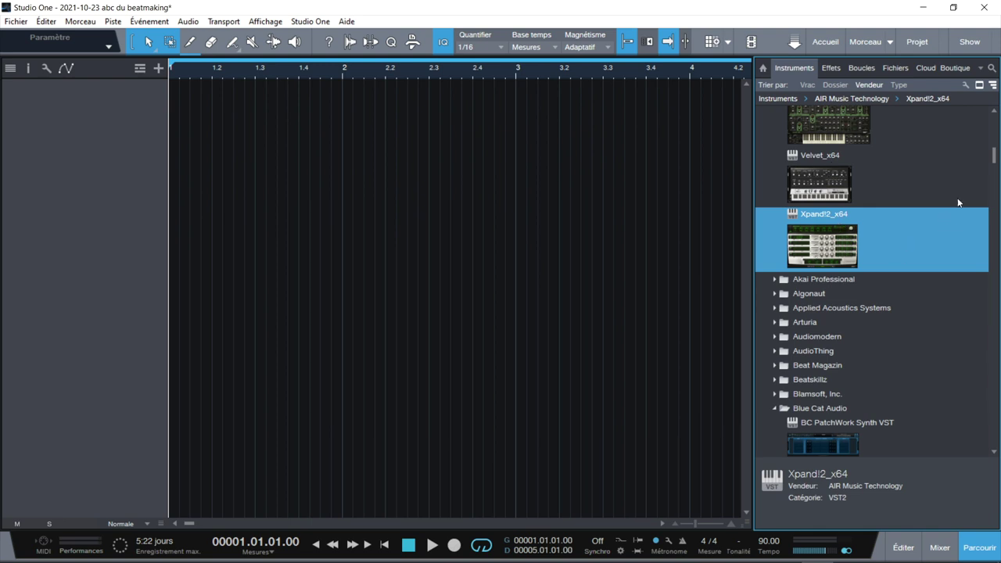
pyautogui.moveTo(999, 156); pyautogui.dragTo(998, 442)
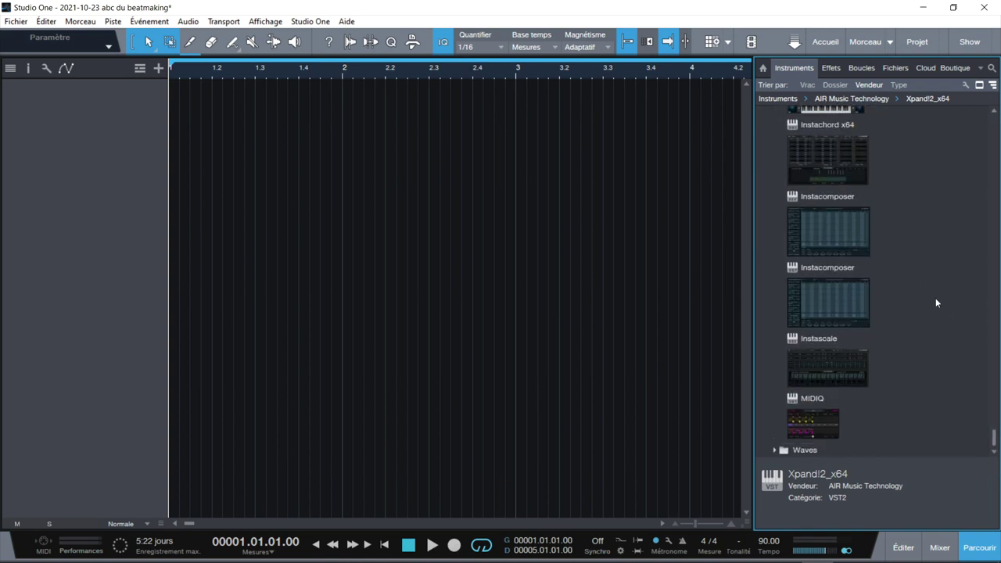
pyautogui.moveTo(829, 225); pyautogui.dragTo(235, 129)
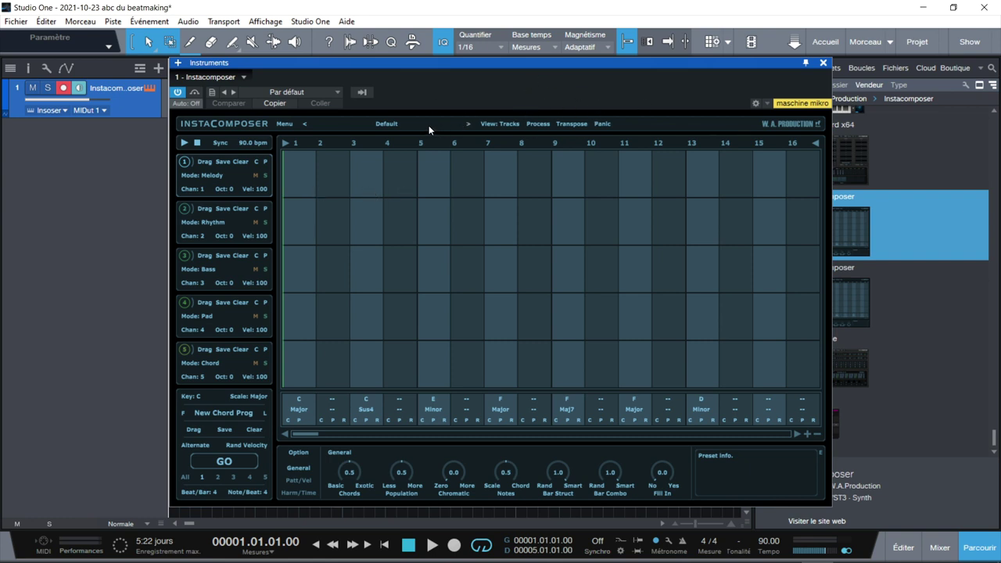
# Look through the factory preset banks available in InstaComposer
pyautogui.click(387, 125)
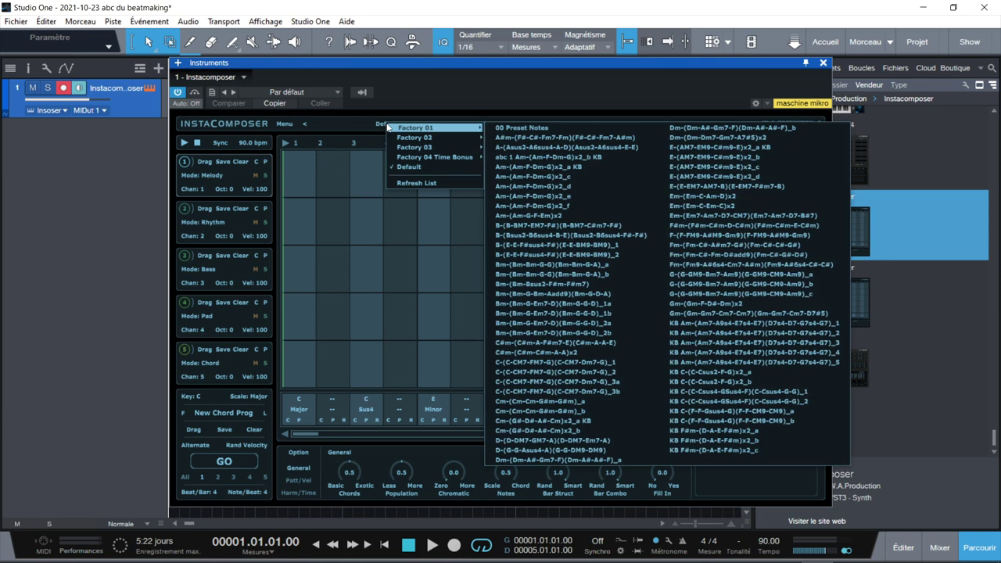
pyautogui.moveTo(444, 138)
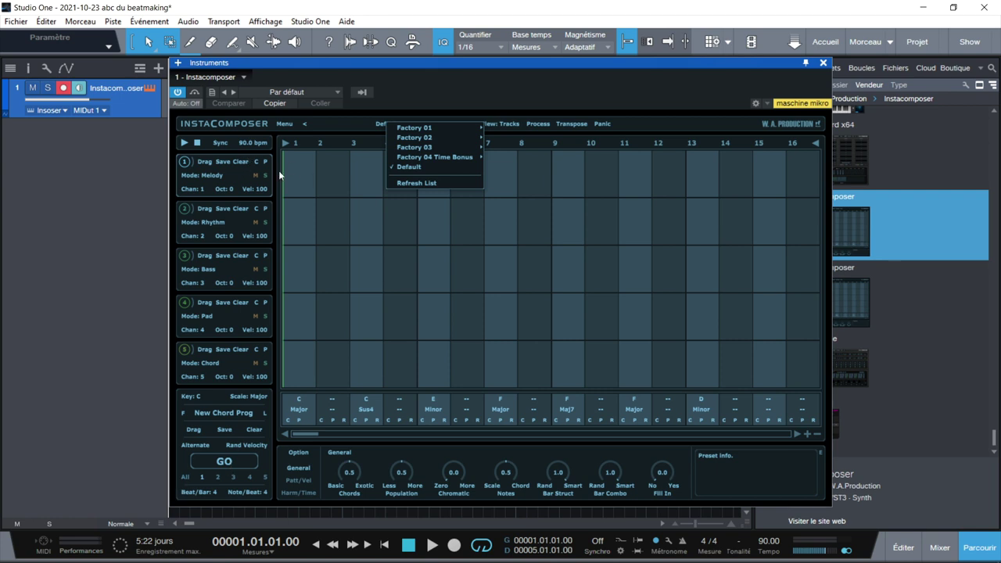
pyautogui.click(361, 143)
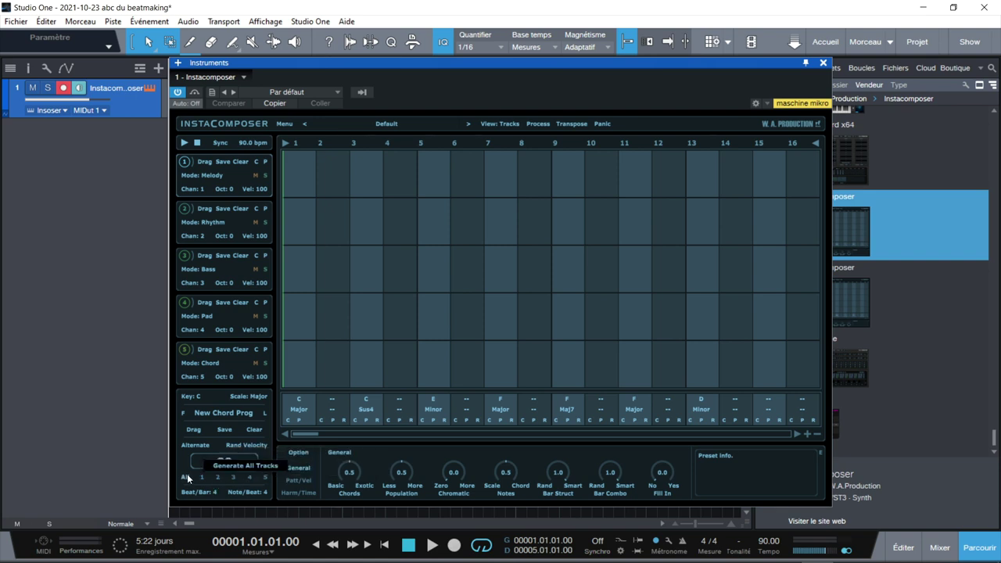
# Set the InstaComposer key to A and the scale to Minor, and generate notes for all five tracks
pyautogui.click(213, 460)
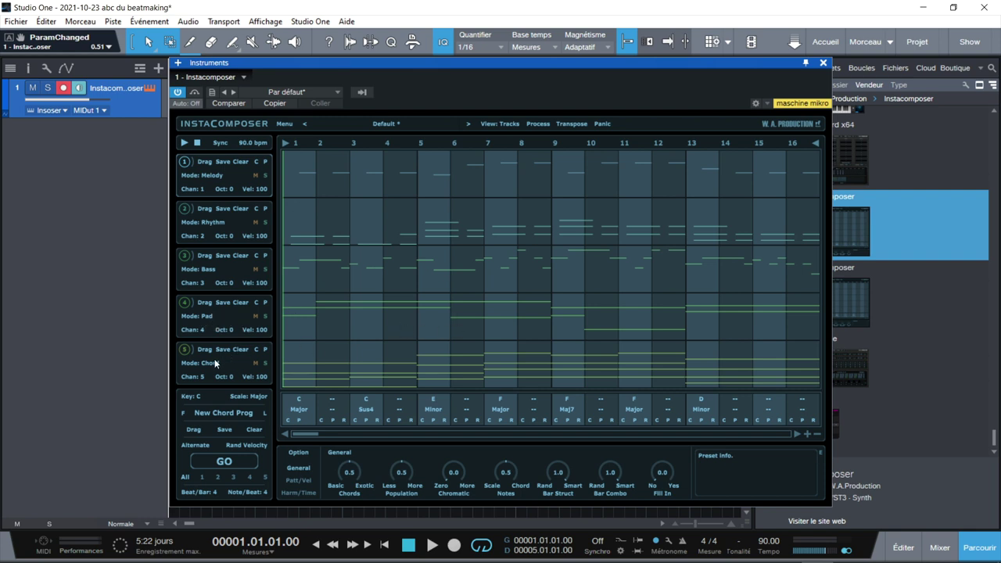
pyautogui.click(196, 397)
pyautogui.click(261, 397)
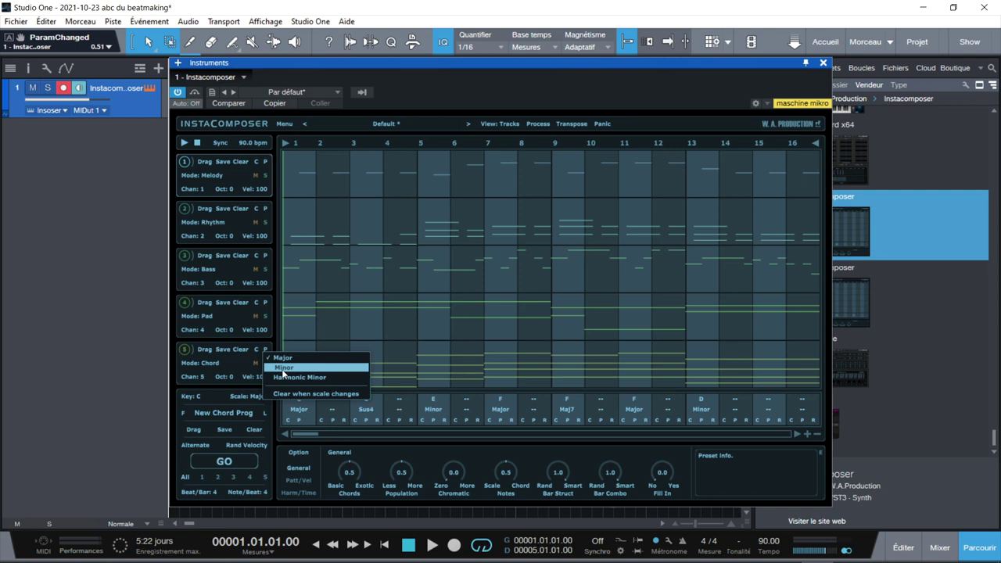
pyautogui.click(198, 397)
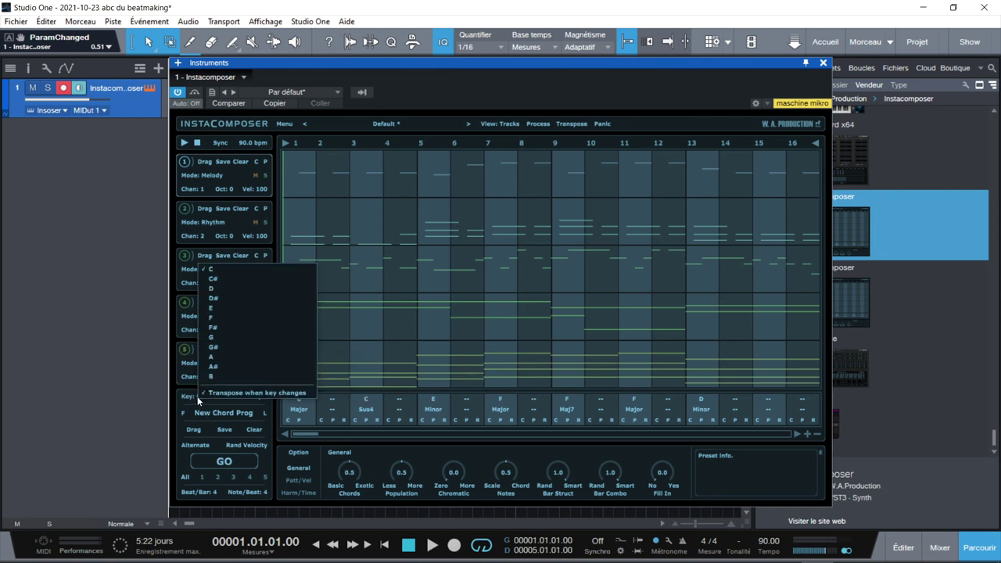
pyautogui.click(213, 359)
pyautogui.click(261, 397)
pyautogui.click(286, 368)
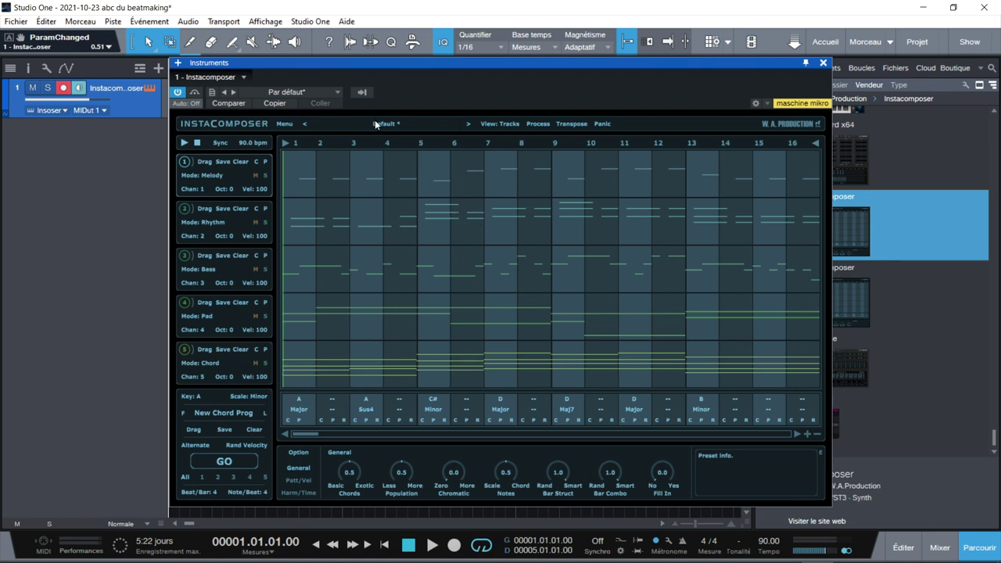
pyautogui.click(225, 462)
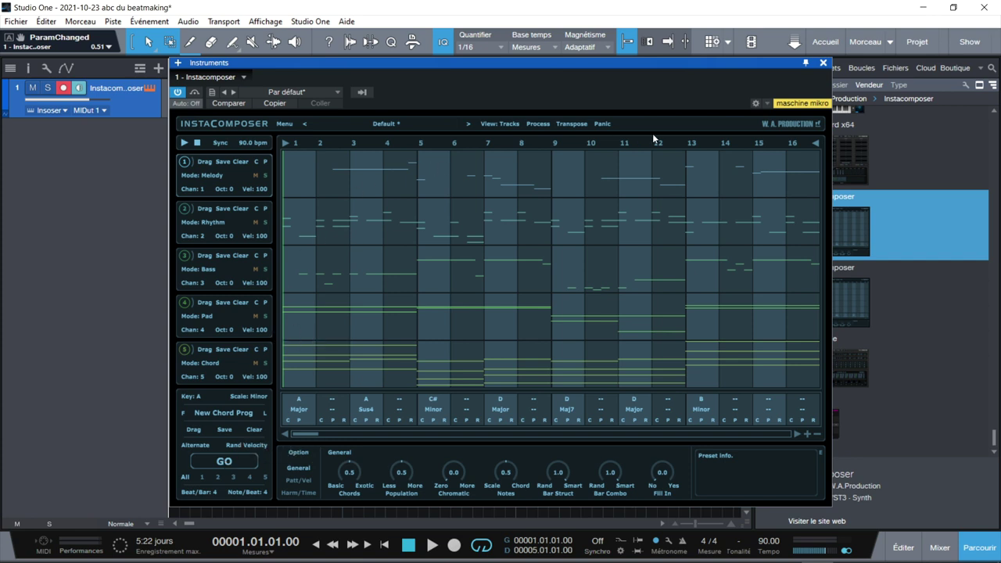
# Play the generated composition and inspect the notes of tracks 1 to 5 in the Editor view
pyautogui.click(186, 142)
pyautogui.click(512, 124)
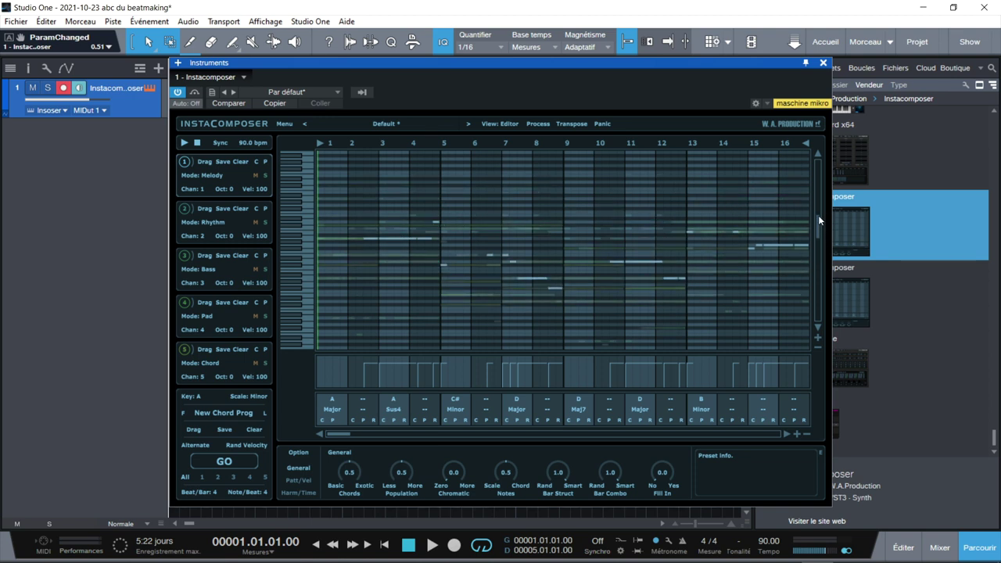
pyautogui.click(186, 220)
pyautogui.click(182, 263)
pyautogui.click(183, 305)
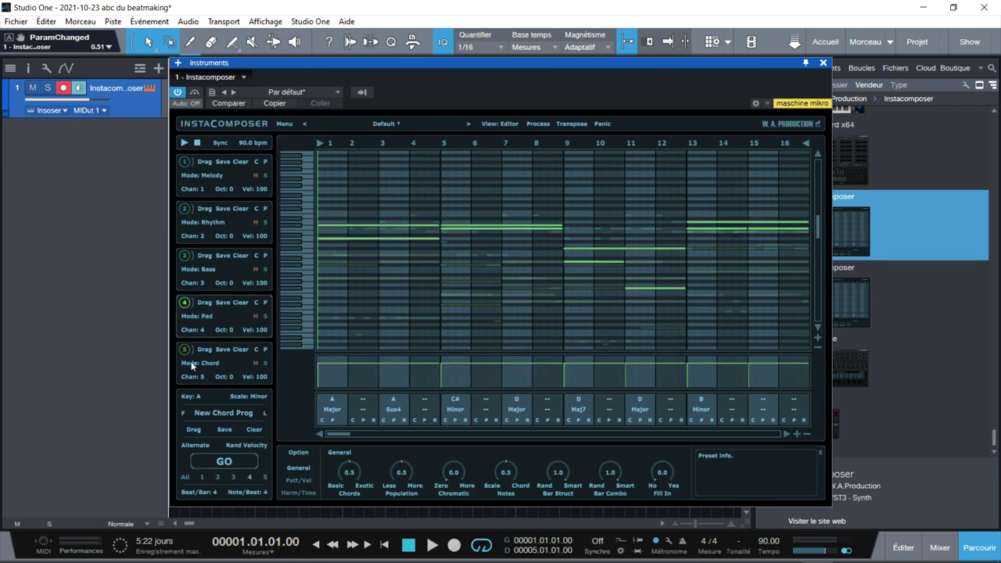
pyautogui.click(185, 351)
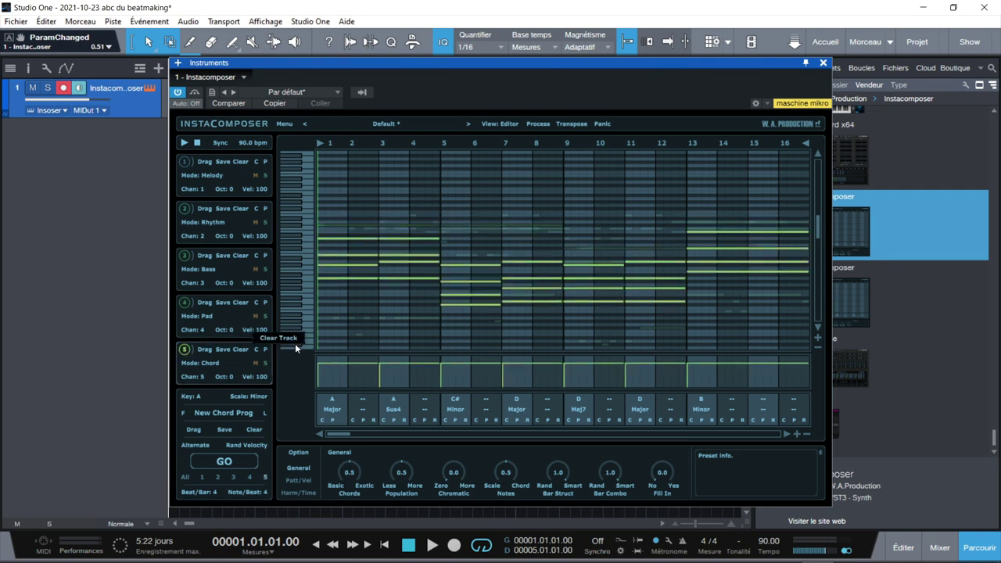
# Reload the Default preset in InstaComposer and discard the unsaved changes
pyautogui.click(387, 123)
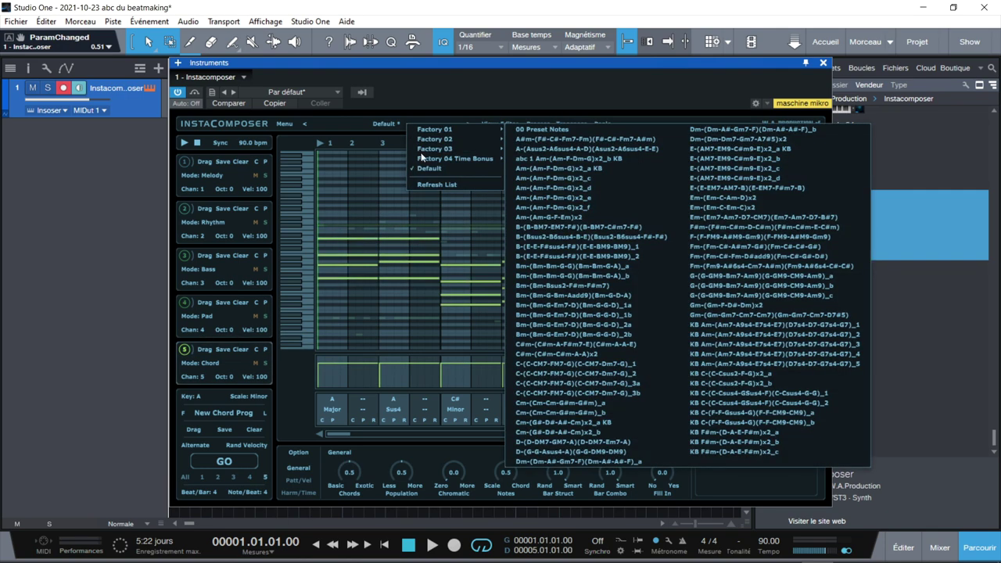
pyautogui.click(428, 169)
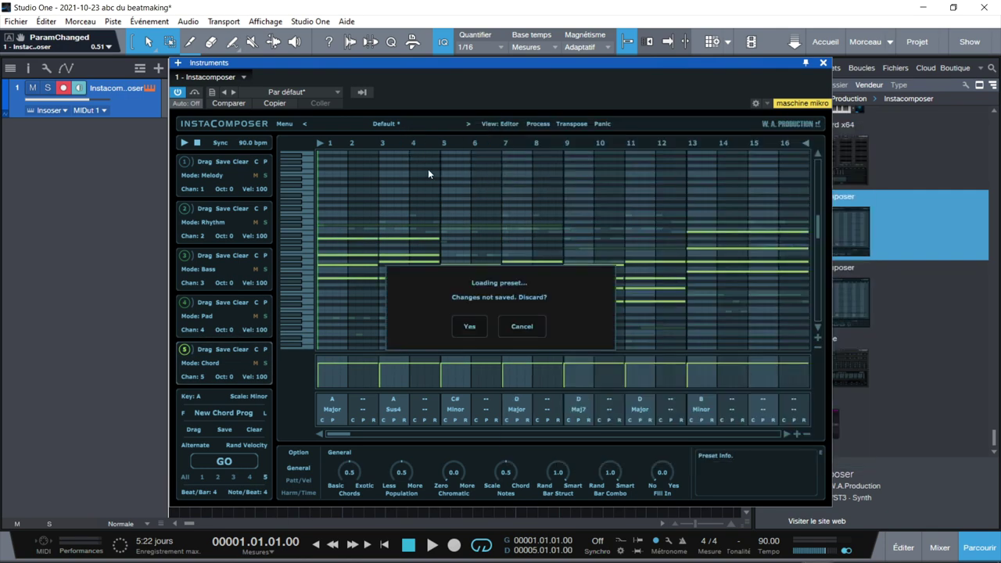
pyautogui.click(469, 326)
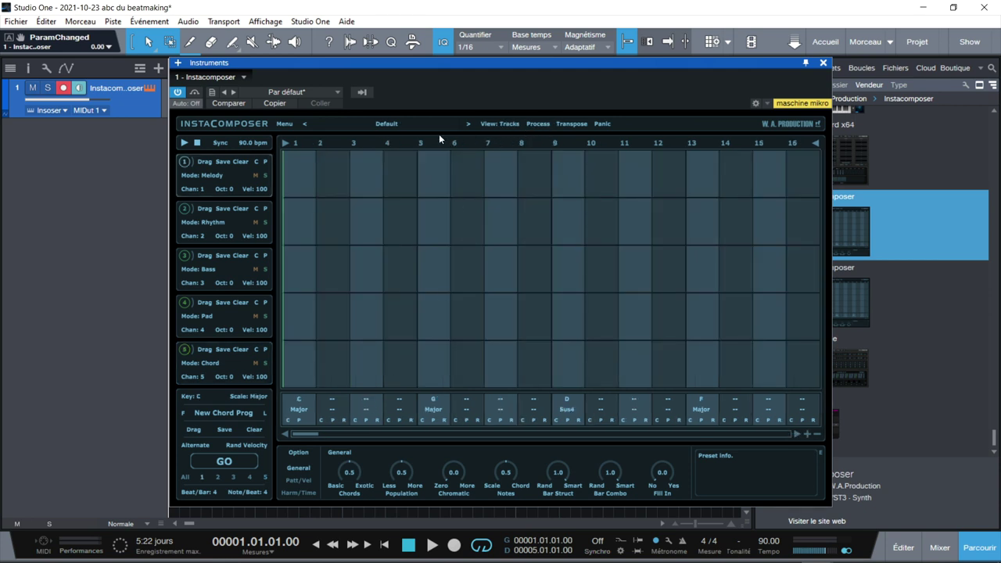
# Scale the InstaComposer interface to 120% and move its window so the whole plug-in fits on screen
pyautogui.click(288, 123)
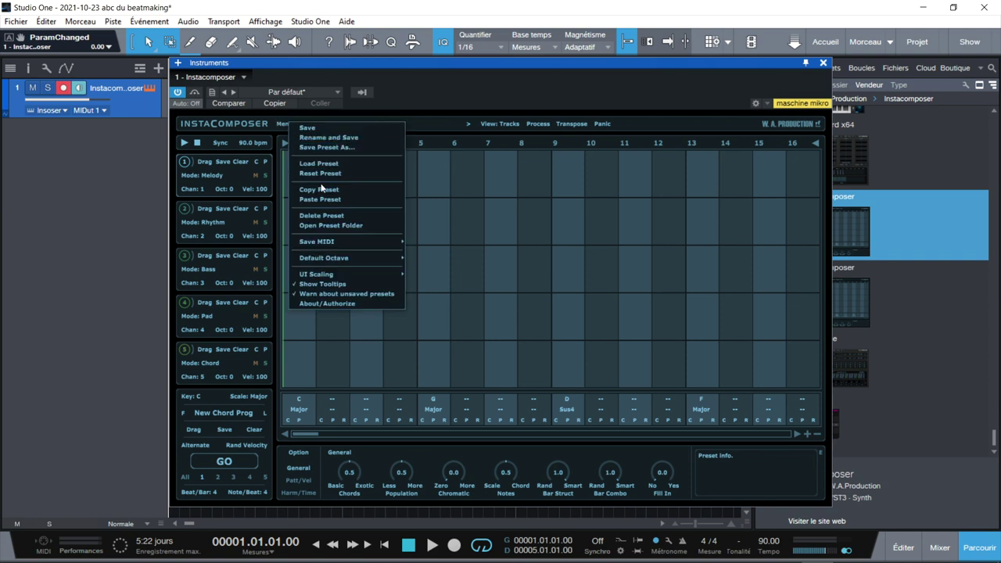
pyautogui.moveTo(394, 278)
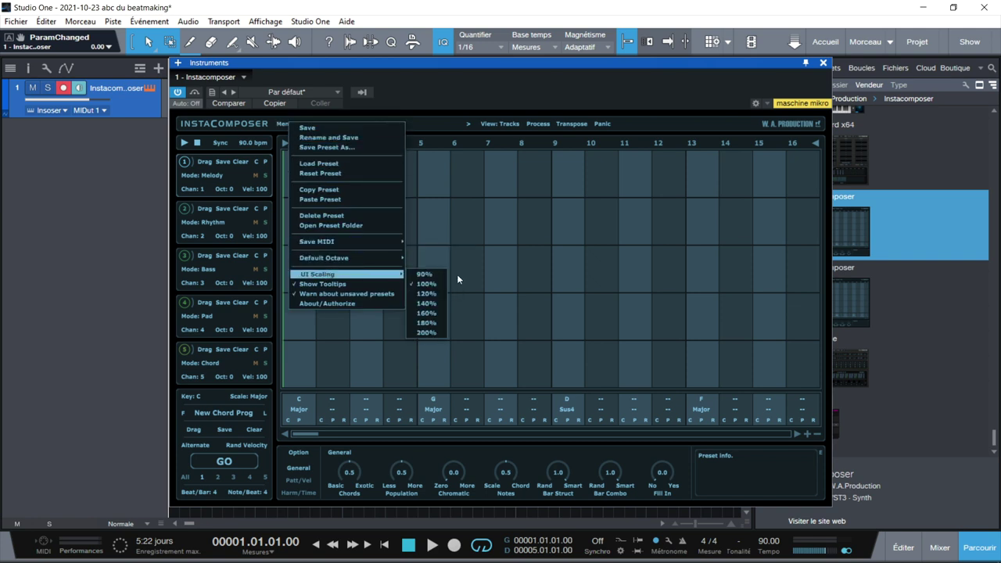
pyautogui.click(429, 295)
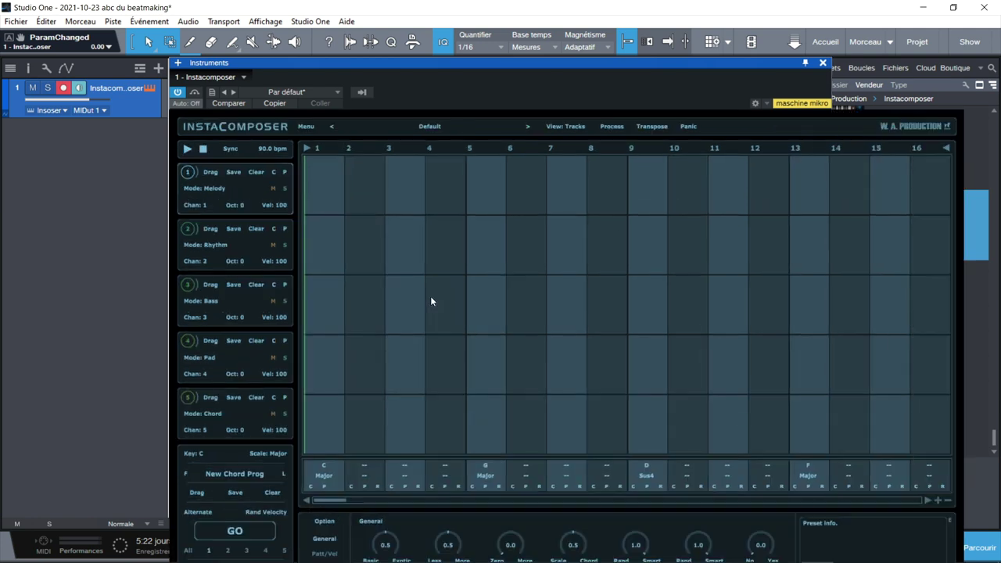
pyautogui.moveTo(643, 70); pyautogui.dragTo(529, 5)
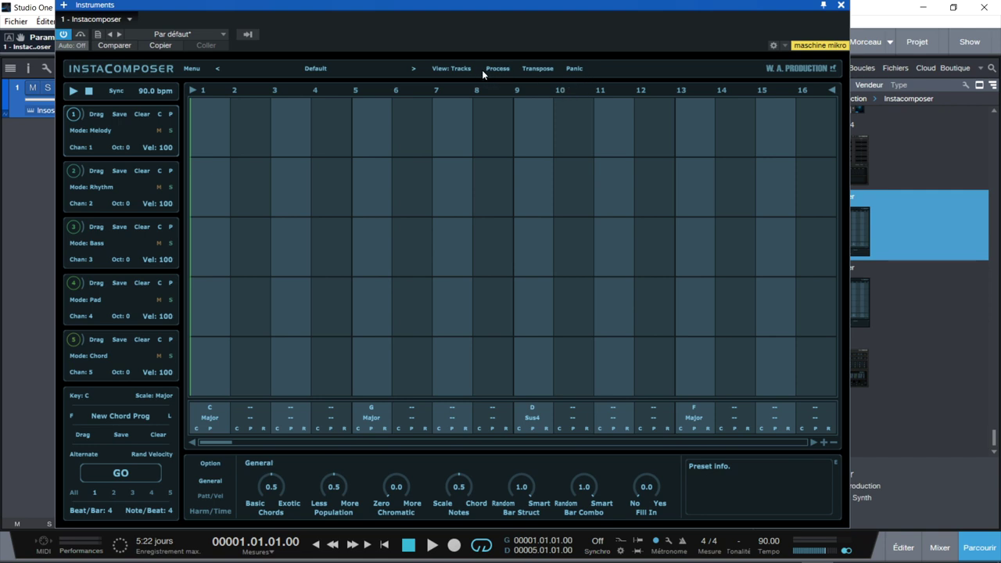
# Examine the transpose choices and the General, Patt/Vel and Harm/Time generation options
pyautogui.click(537, 70)
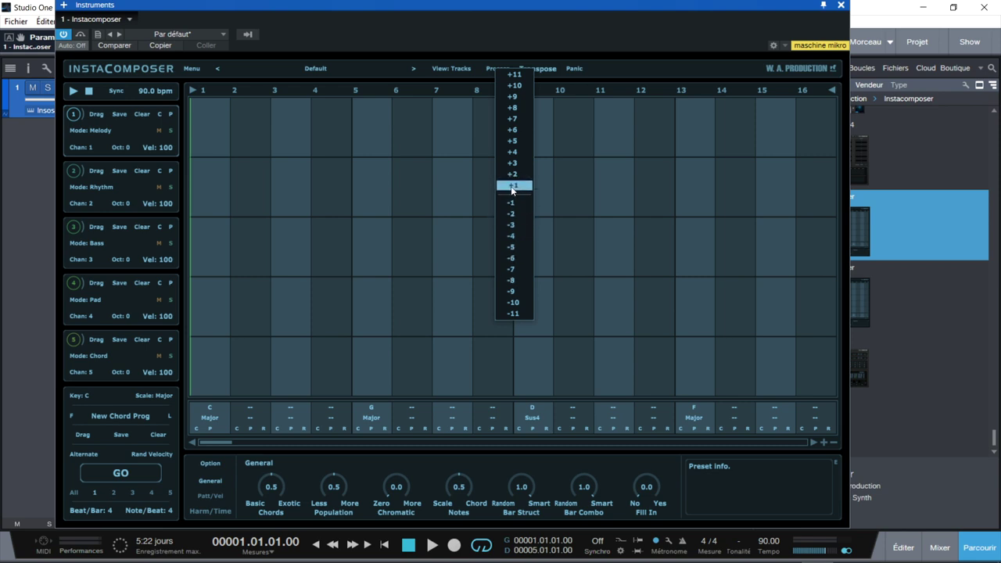
pyautogui.click(632, 64)
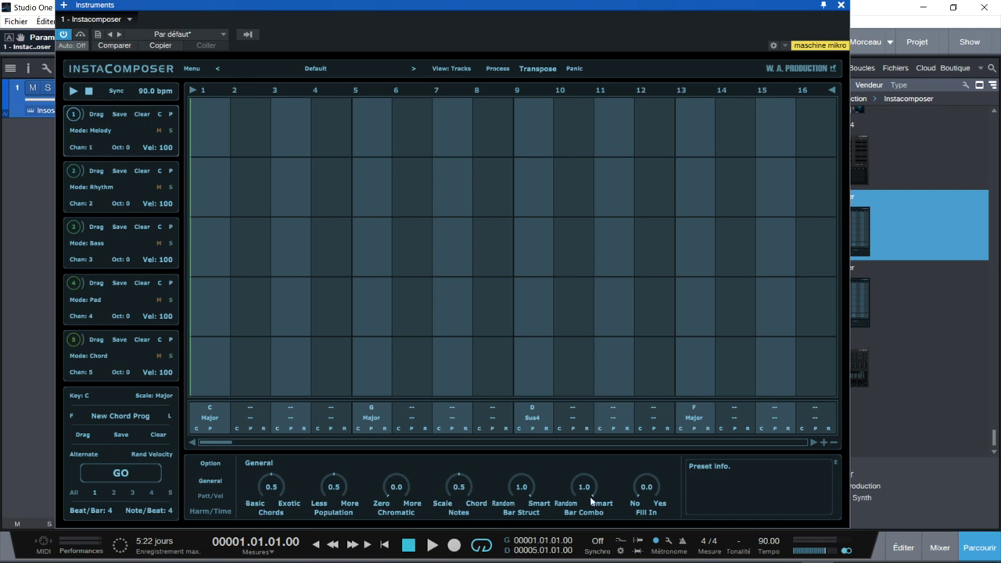
pyautogui.click(203, 497)
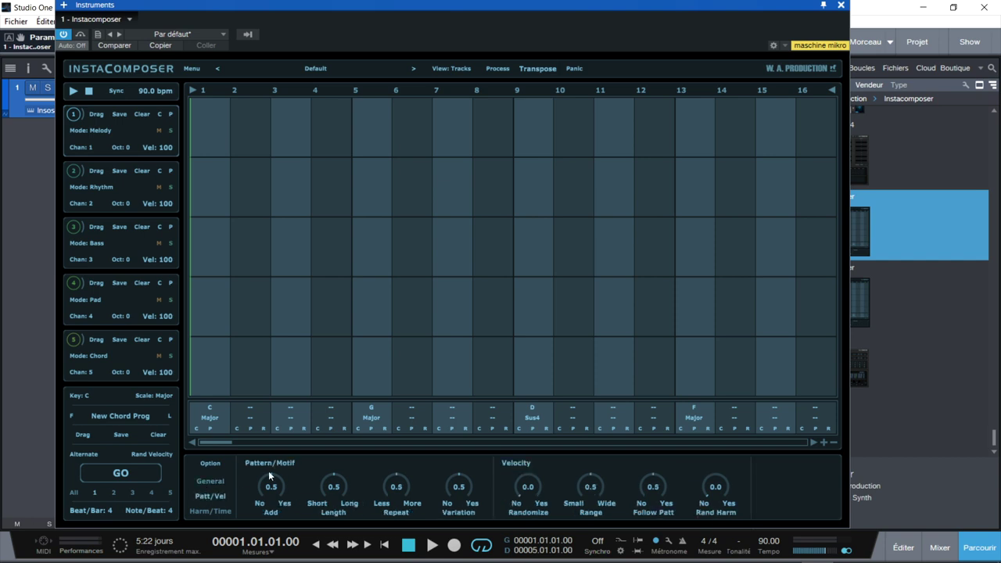
pyautogui.click(210, 483)
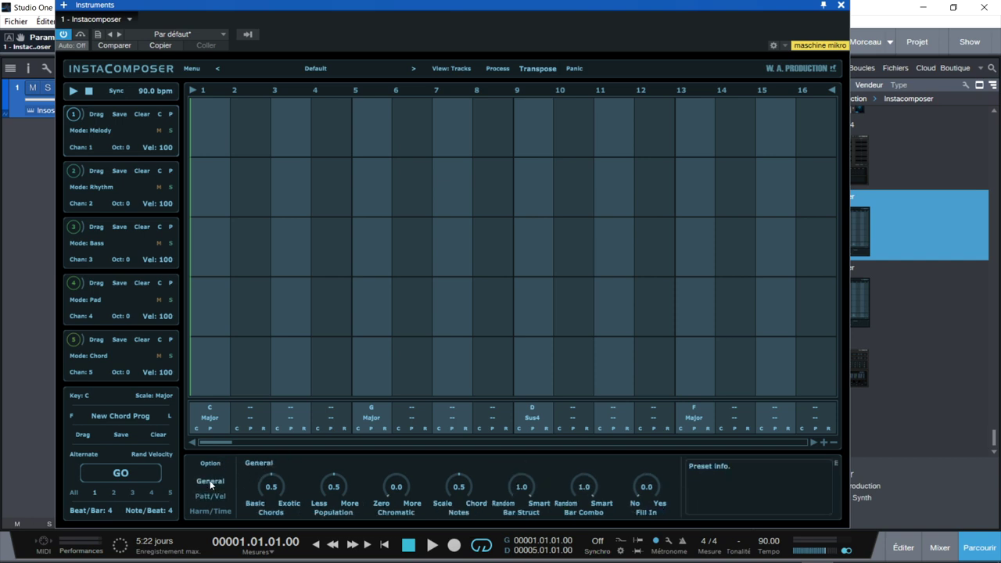
pyautogui.click(256, 465)
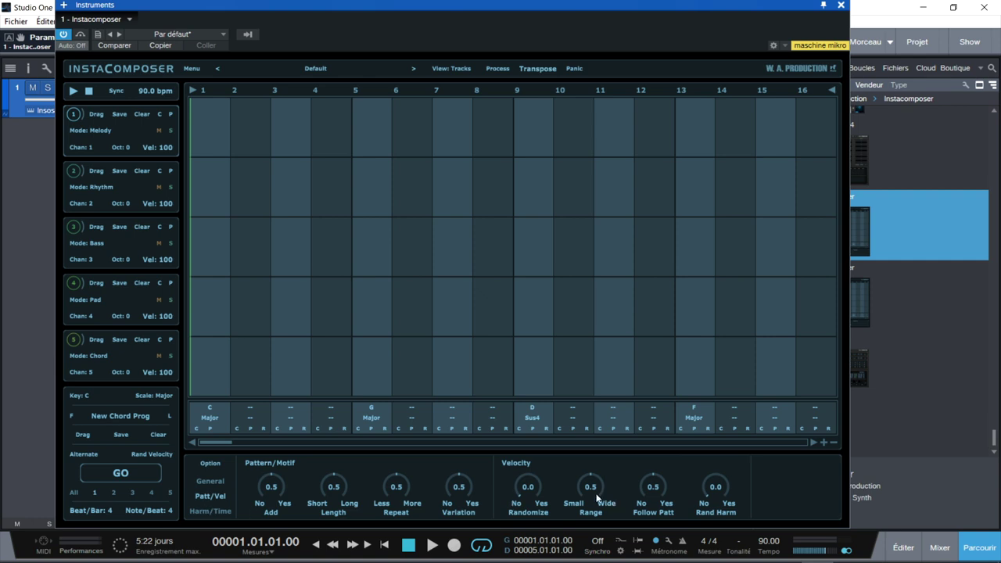
pyautogui.click(219, 512)
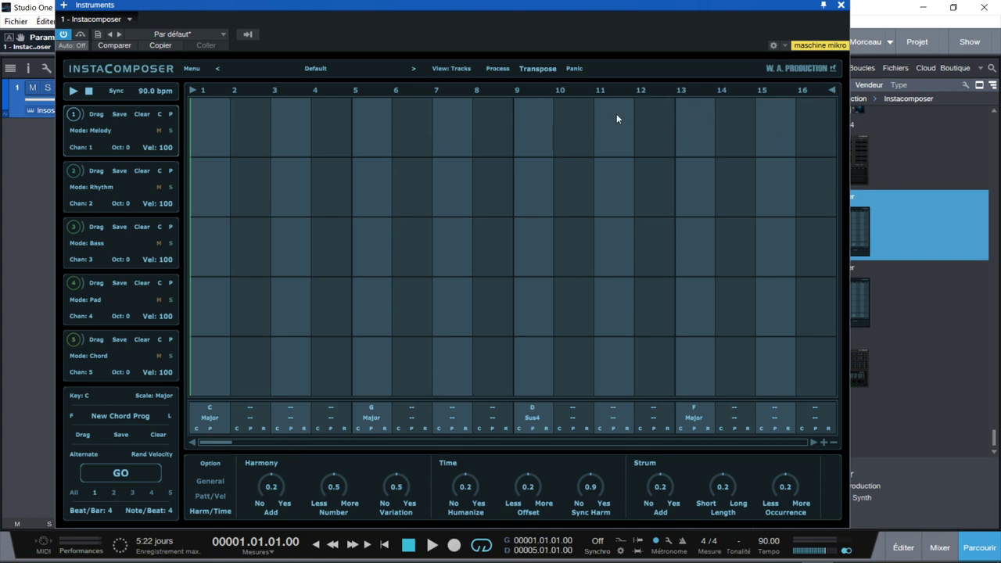
# Load the Factory 01 preset Am-(Am-F-Dm-G)x2_d in InstaComposer and close the plug-in window
pyautogui.click(318, 69)
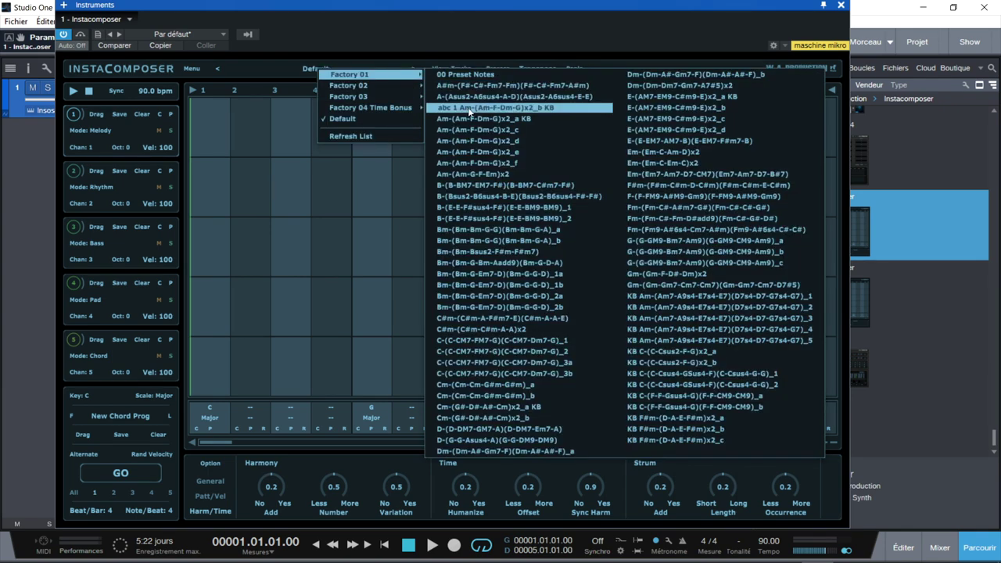
pyautogui.click(506, 142)
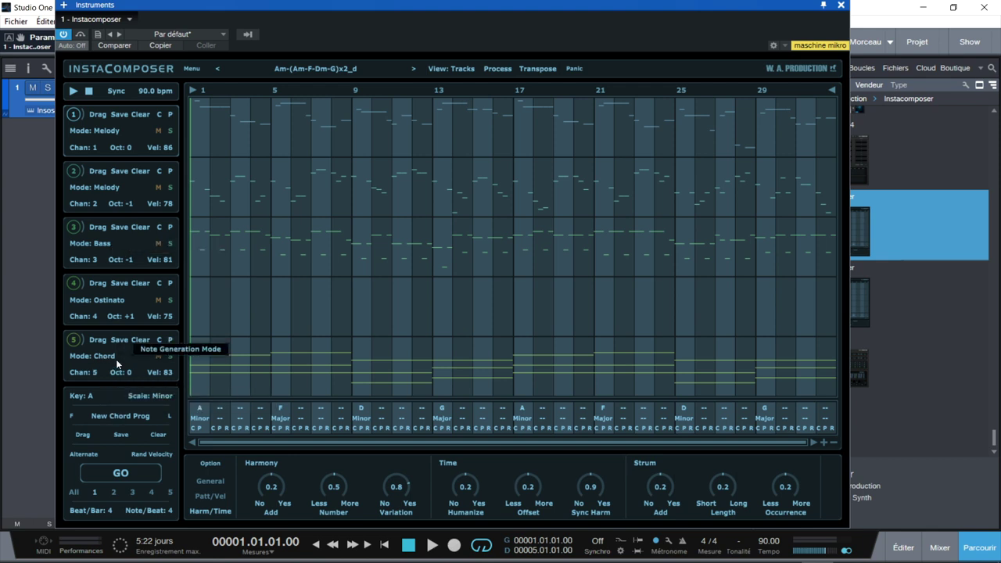
pyautogui.click(842, 5)
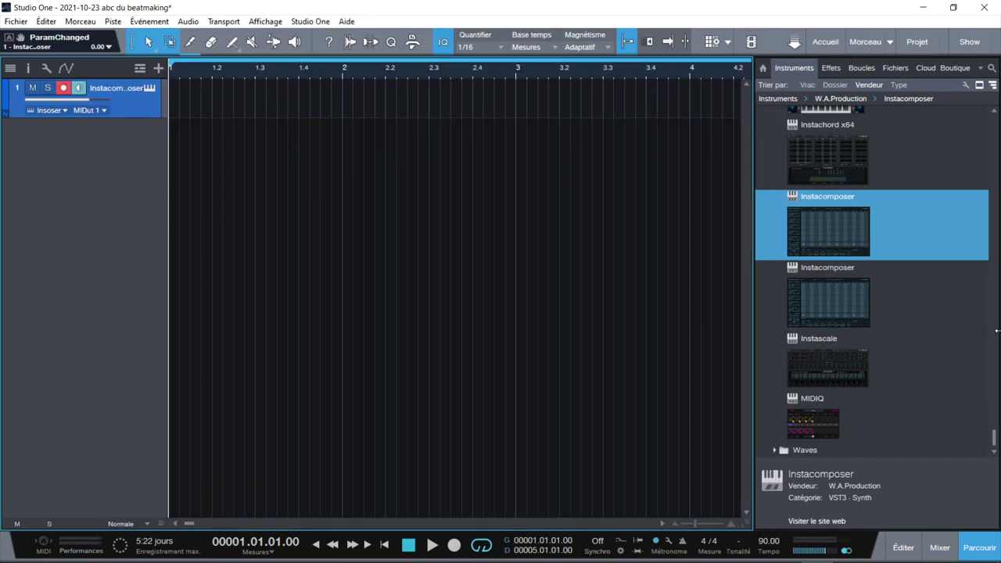
# Add the Velvet_x64 electric piano from AIR Music Technology on a new track and load its 03 MKI Tremolo preset
pyautogui.moveTo(996, 440); pyautogui.dragTo(998, 103)
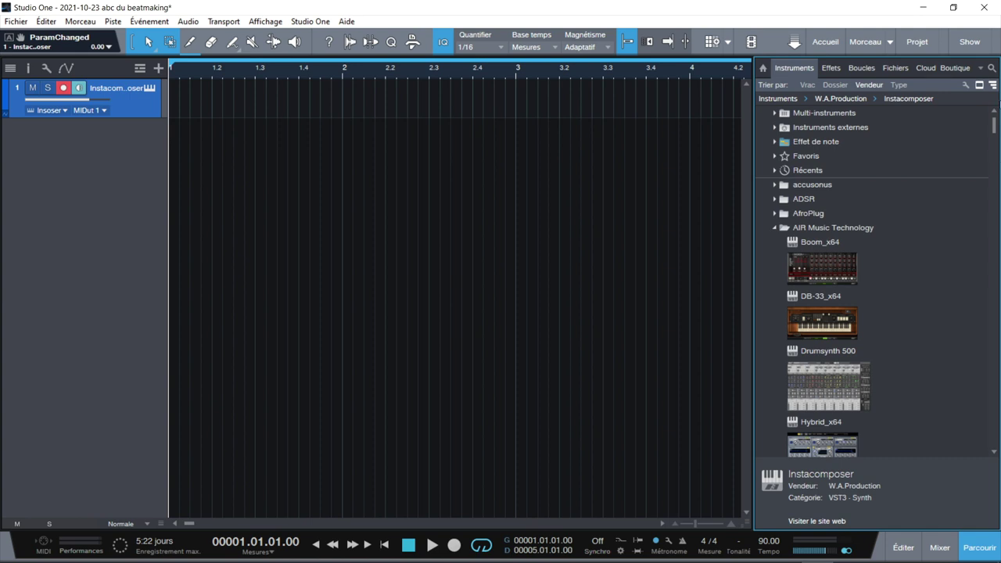
pyautogui.scroll(-3, 998, 138)
pyautogui.scroll(-7, 998, 138)
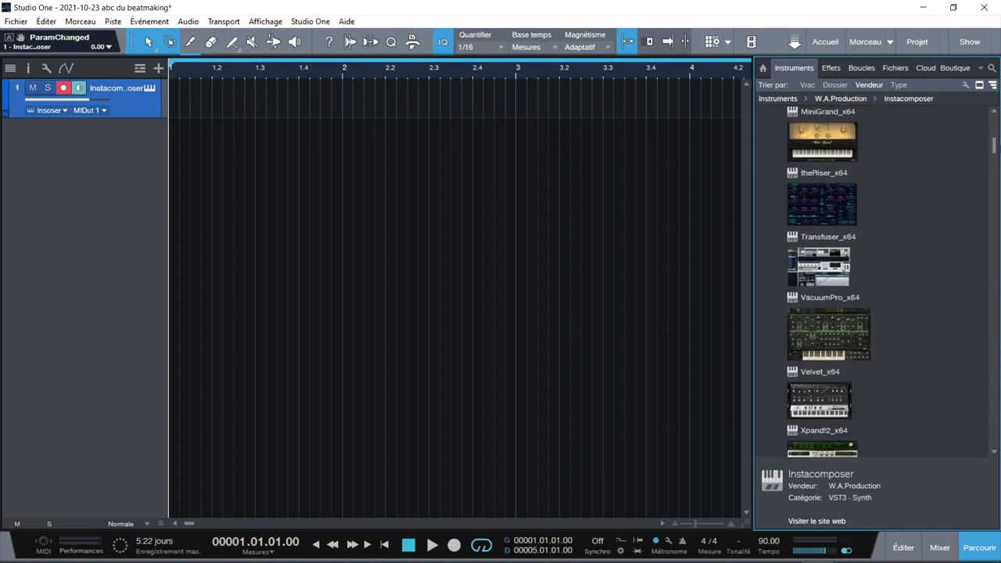
pyautogui.moveTo(822, 338); pyautogui.dragTo(159, 248)
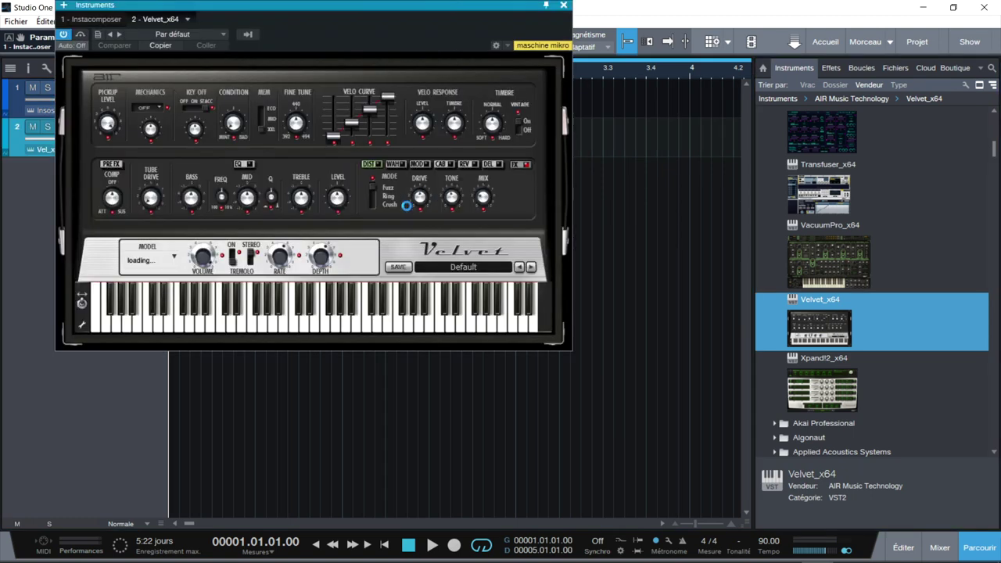
pyautogui.click(447, 268)
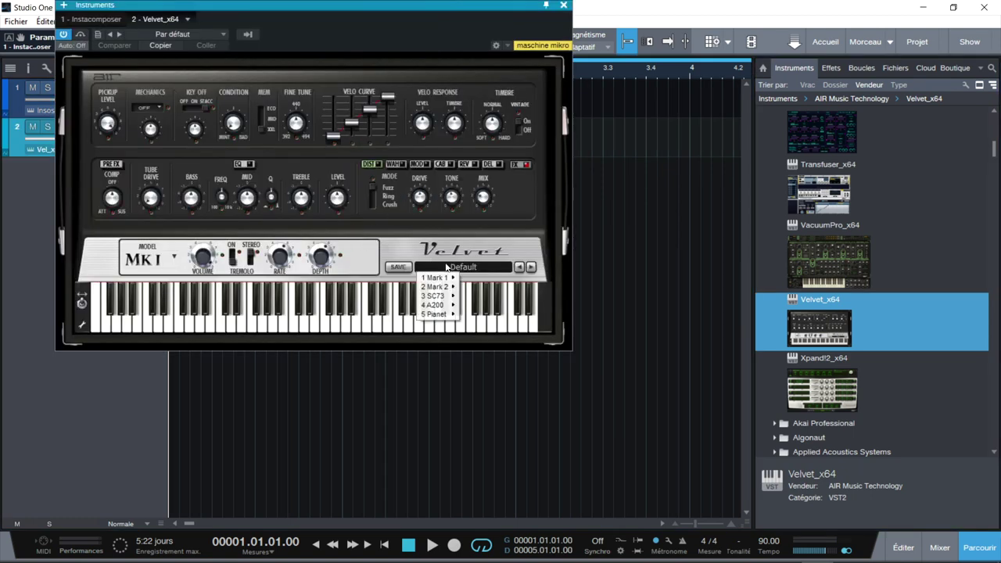
pyautogui.moveTo(435, 278)
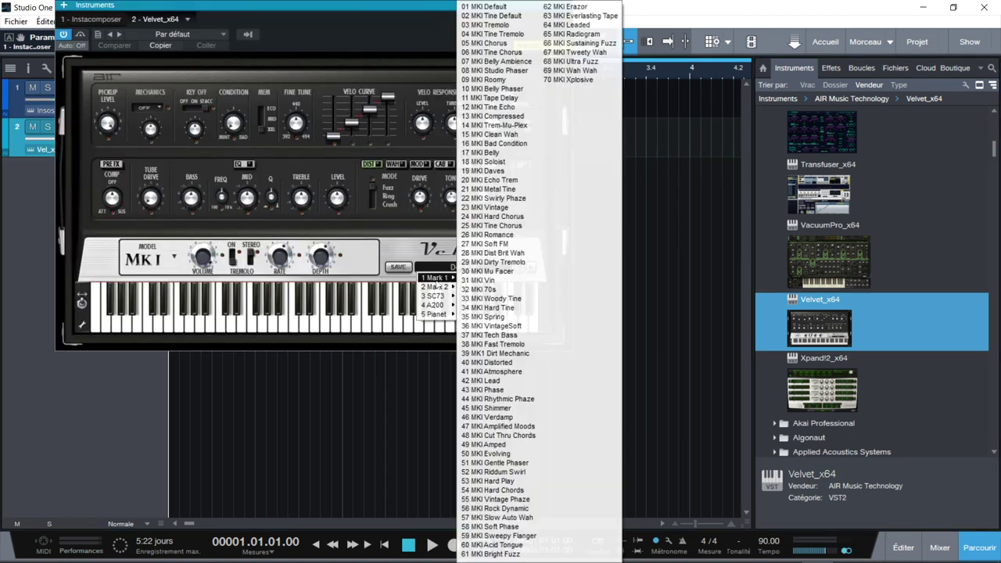
pyautogui.click(504, 25)
pyautogui.click(564, 6)
# Enlarge the Velvet_x64 track header and set the track's MIDI input to Instacomposer
pyautogui.moveTo(146, 156); pyautogui.dragTo(140, 208)
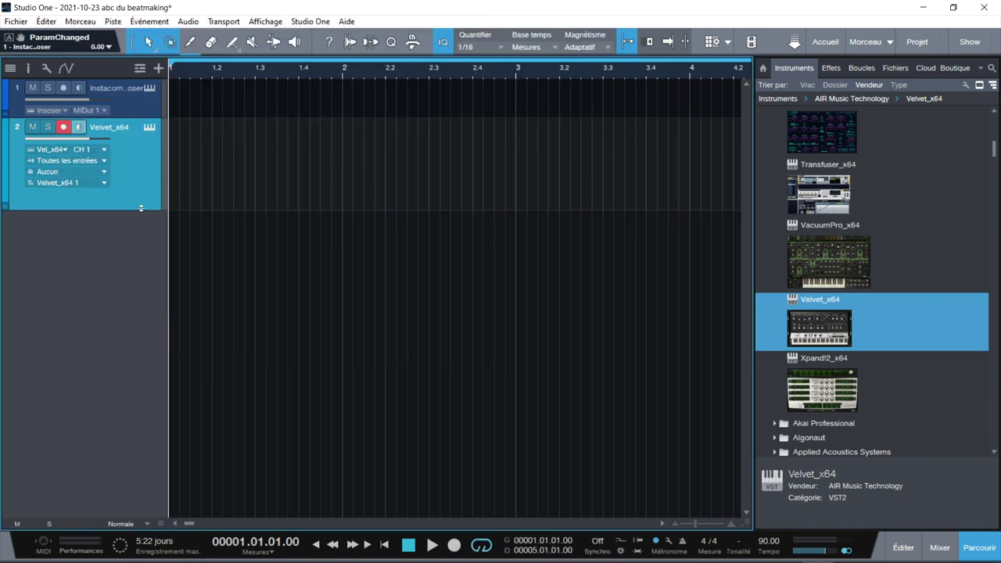
pyautogui.click(80, 161)
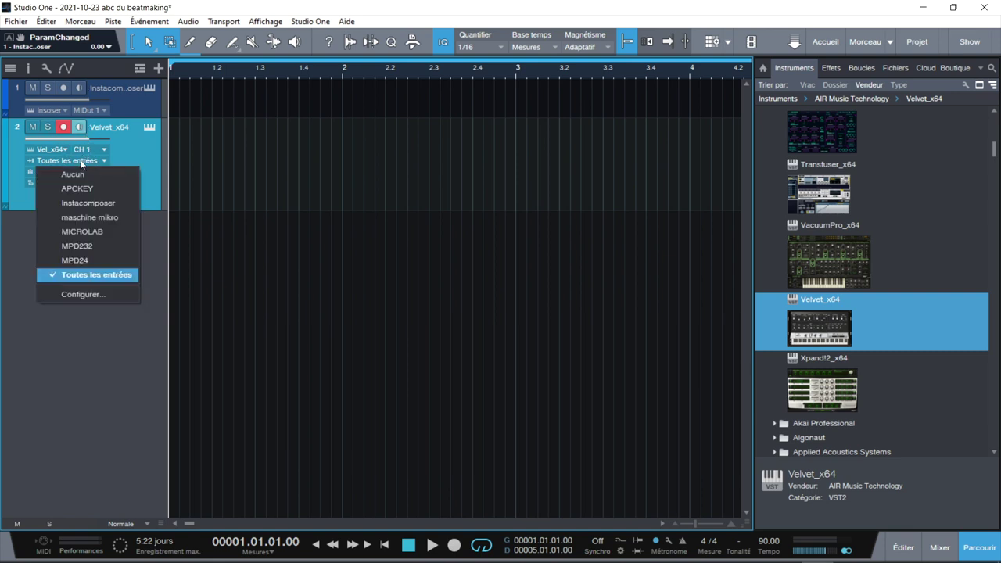
pyautogui.click(80, 205)
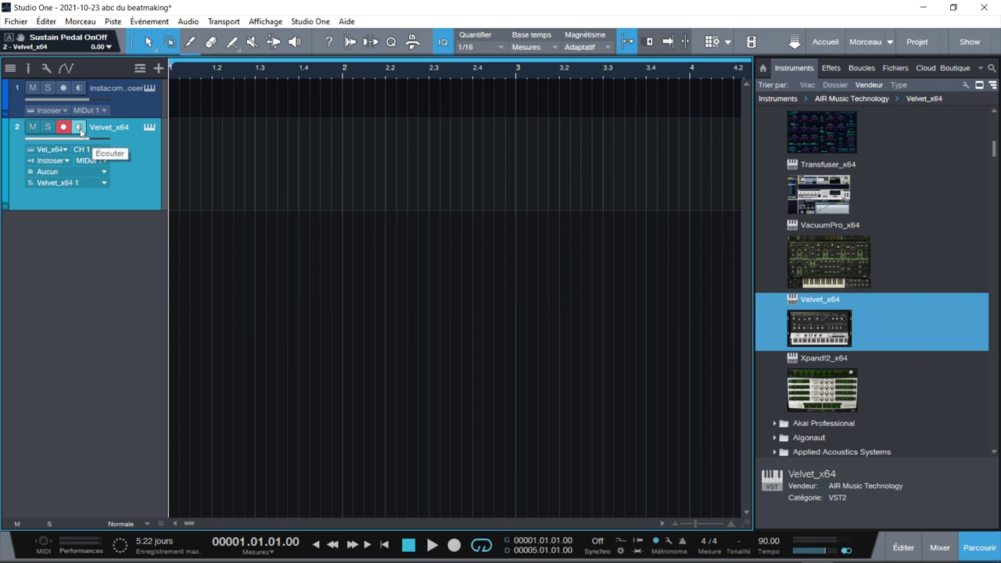
# Solo melody track 1 in InstaComposer, play it back through Velvet, and close the plug-in window
pyautogui.click(154, 88)
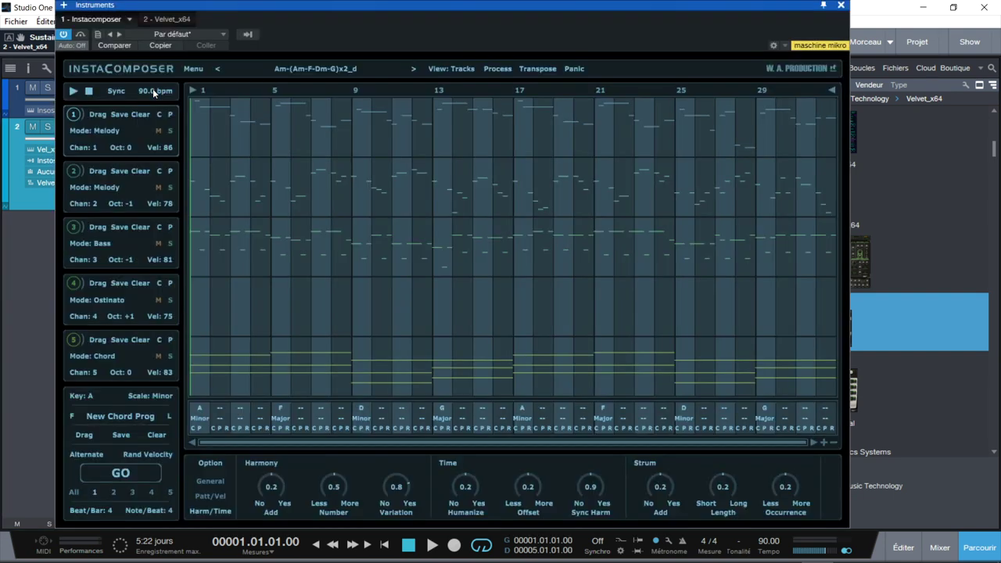
pyautogui.moveTo(410, 6); pyautogui.dragTo(609, 6)
pyautogui.click(367, 130)
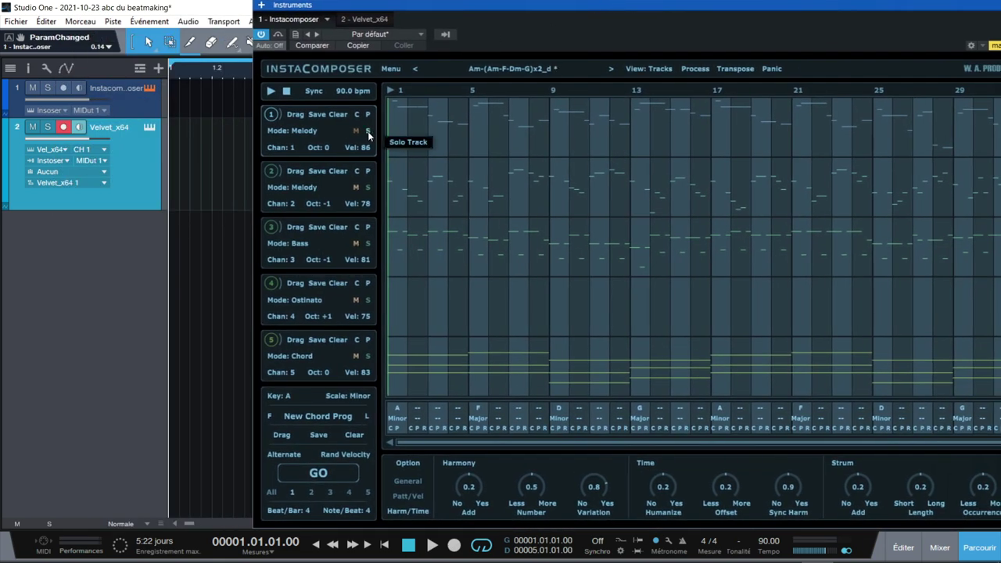
pyautogui.click(270, 91)
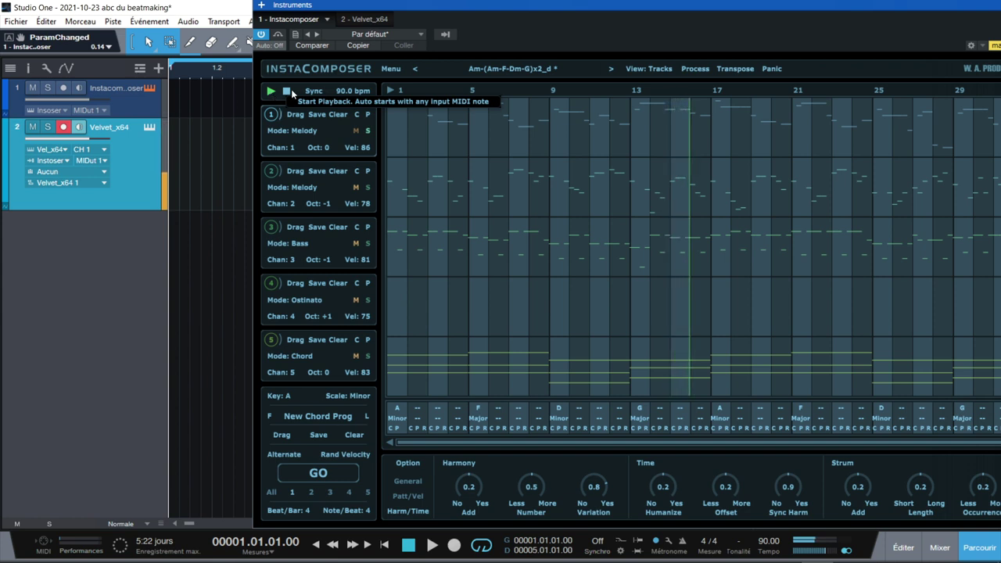
pyautogui.click(288, 92)
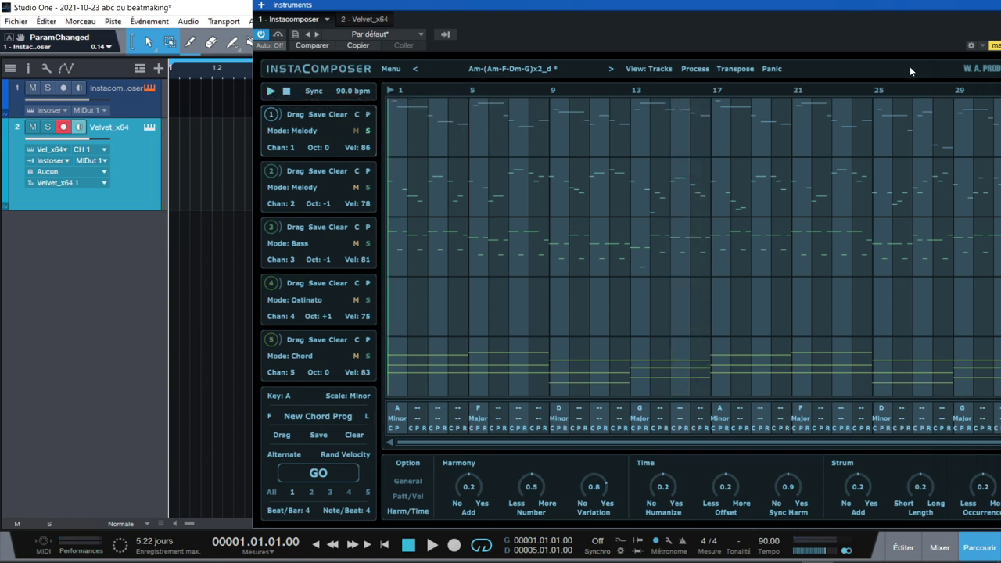
pyautogui.moveTo(981, 9); pyautogui.dragTo(867, 18)
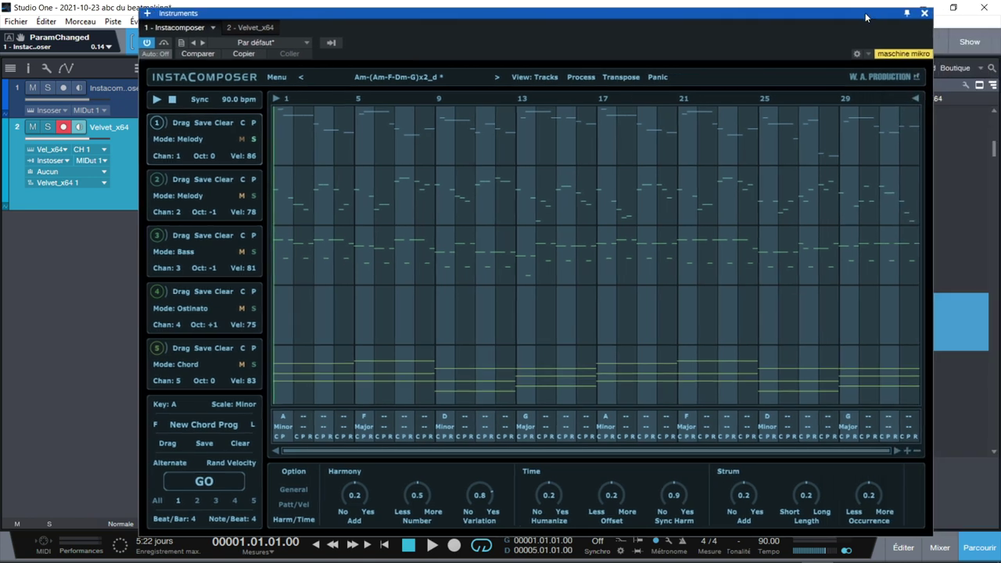
pyautogui.click(924, 14)
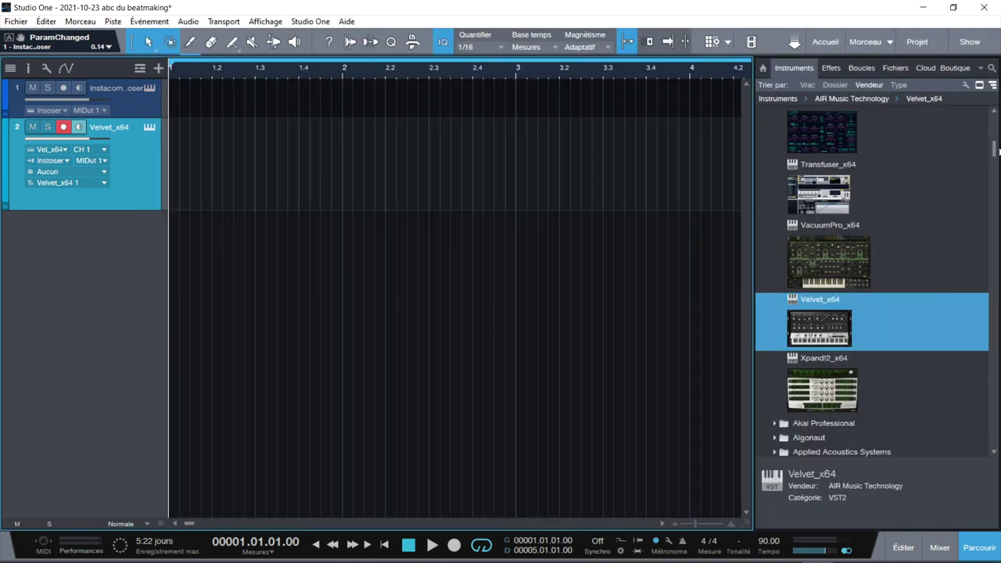
# Add the MiniGrand_x64 piano on a new track below Velvet and close its plug-in window
pyautogui.scroll(2, 884, 125)
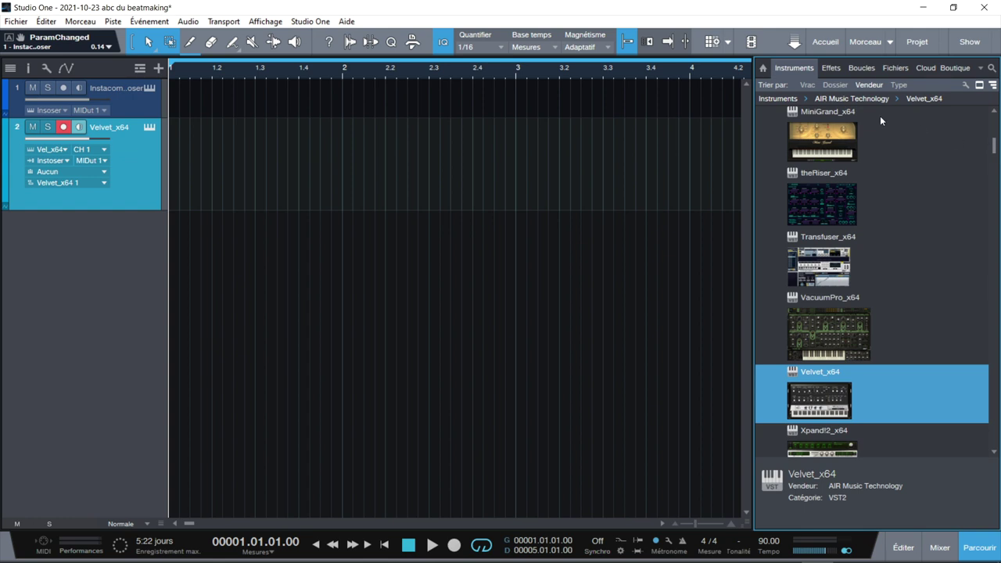
pyautogui.moveTo(822, 141); pyautogui.dragTo(112, 290)
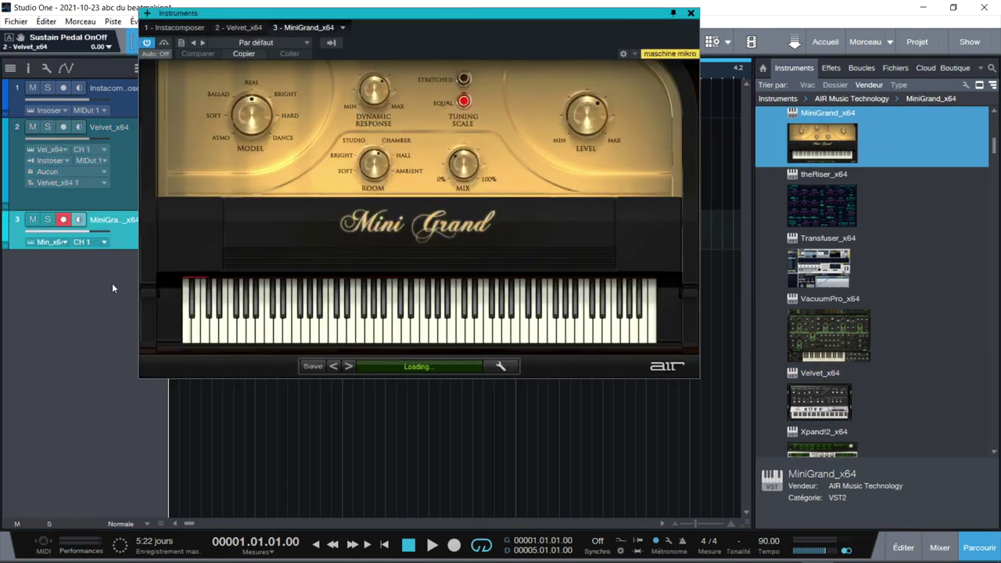
pyautogui.click(691, 13)
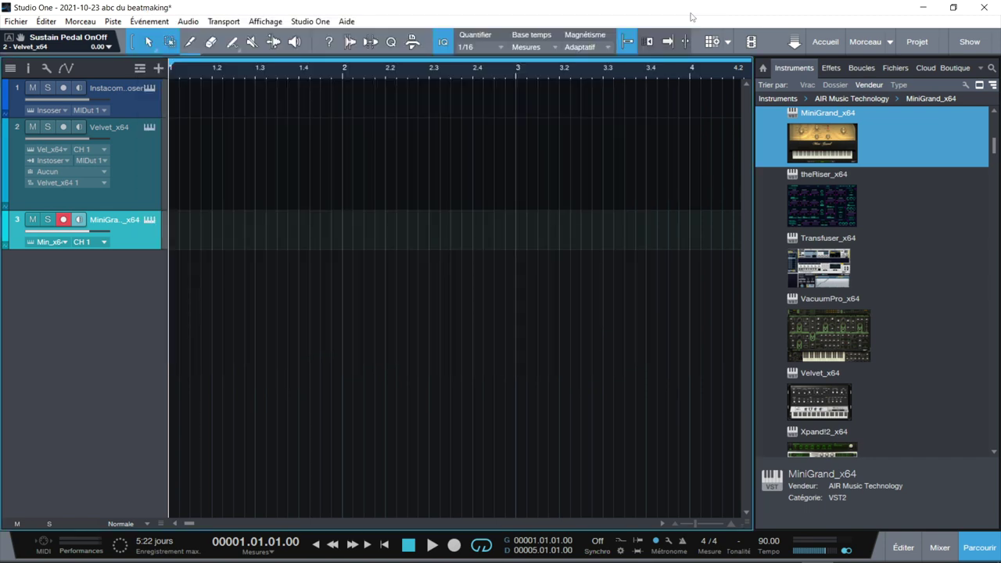
# Check the chord track's channel in InstaComposer and set the MiniGrand track's input to Instacomposer, MIDI Output 5
pyautogui.click(148, 88)
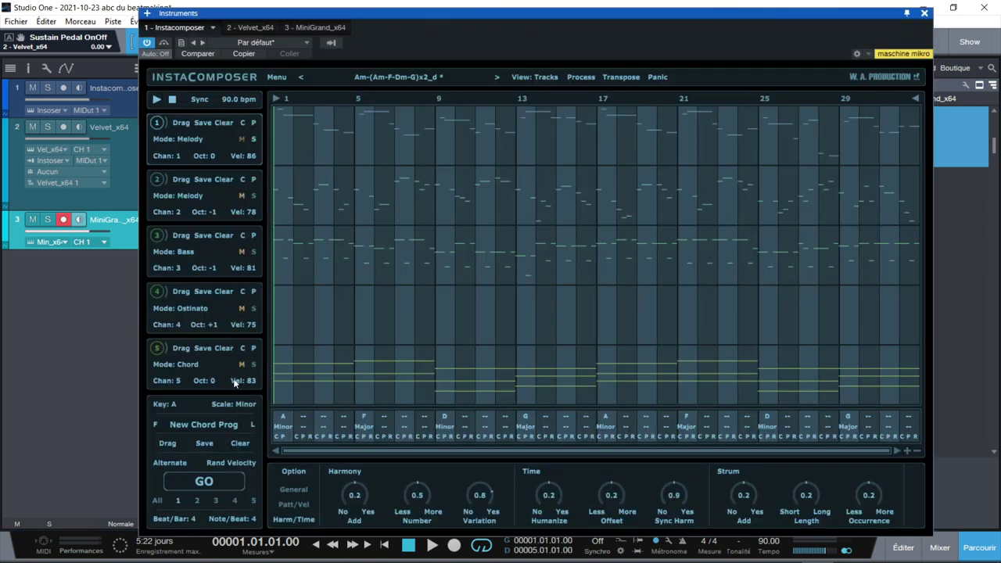
pyautogui.press('Escape')
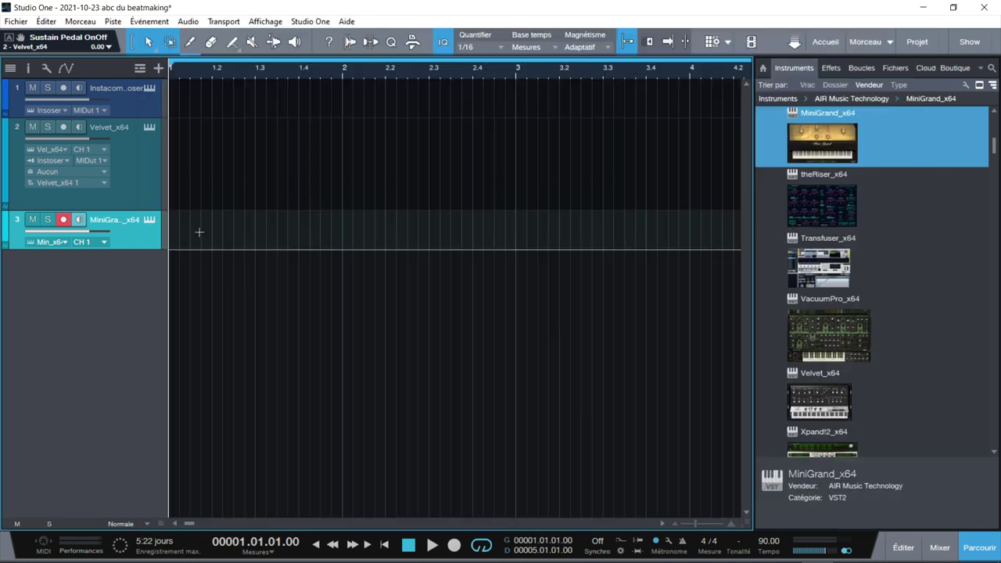
pyautogui.moveTo(121, 248); pyautogui.dragTo(117, 295)
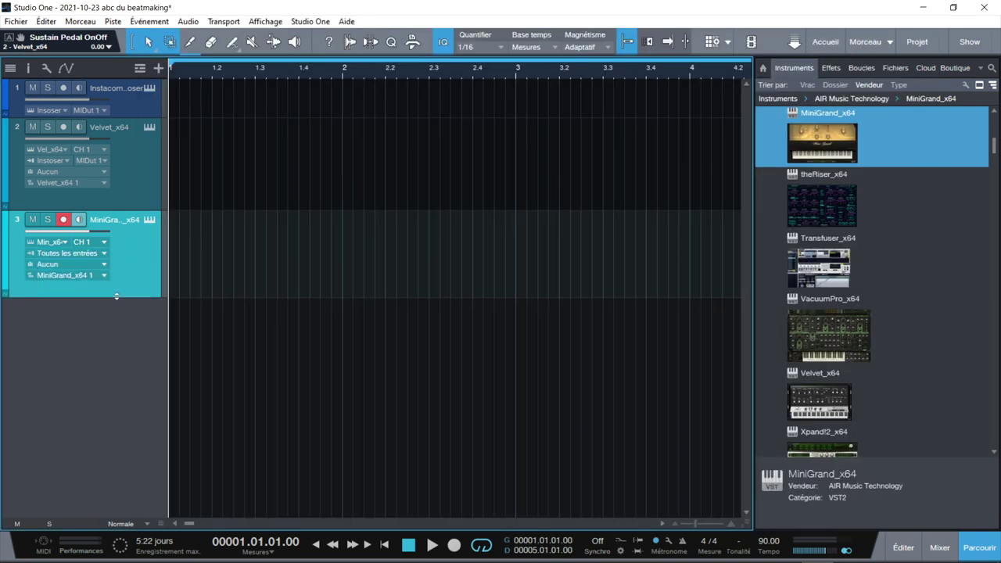
pyautogui.click(37, 254)
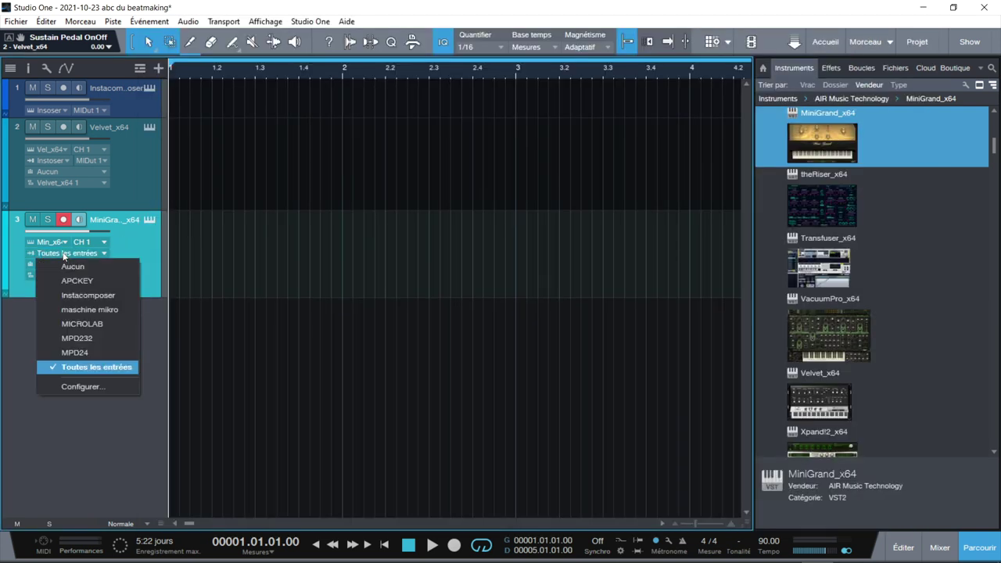
pyautogui.click(77, 294)
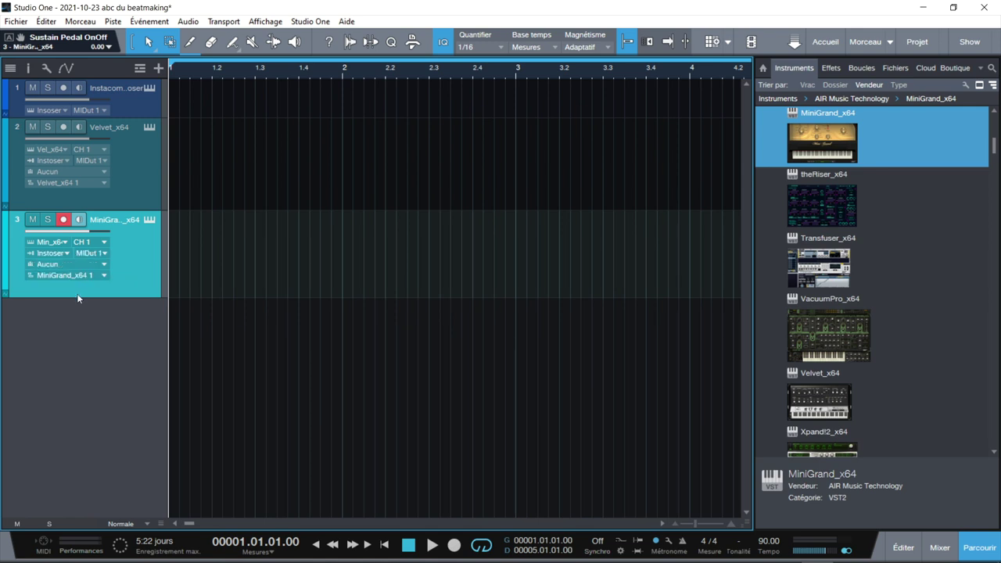
pyautogui.click(104, 254)
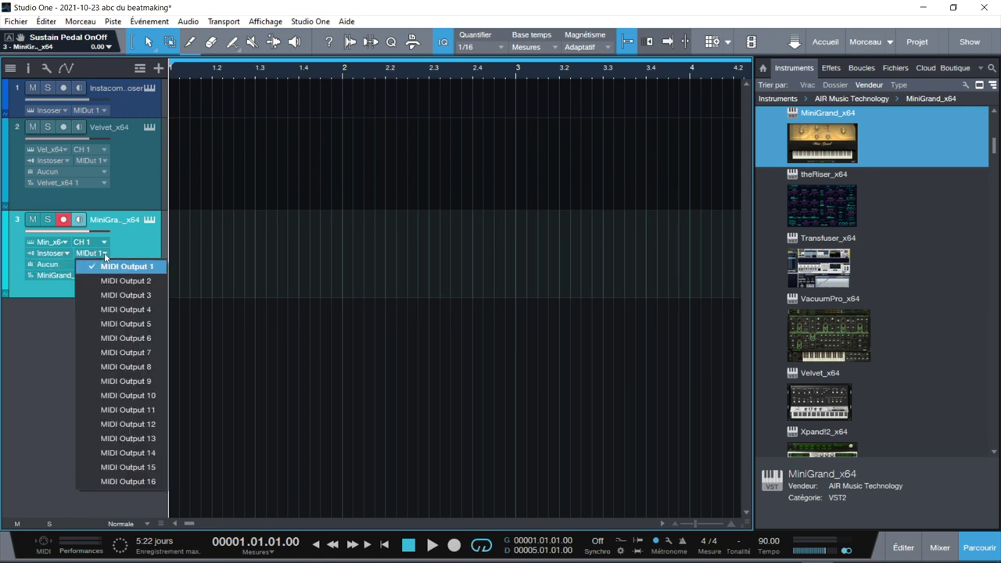
pyautogui.click(114, 325)
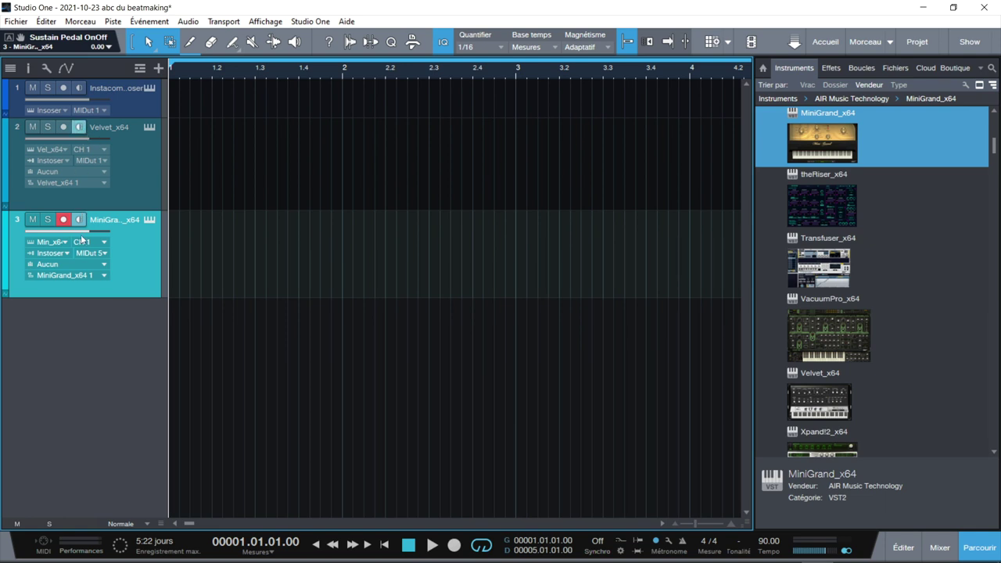
# Play the InstaComposer sequence through Velvet and MiniGrand, stop playback and close the plug-in window
pyautogui.click(150, 87)
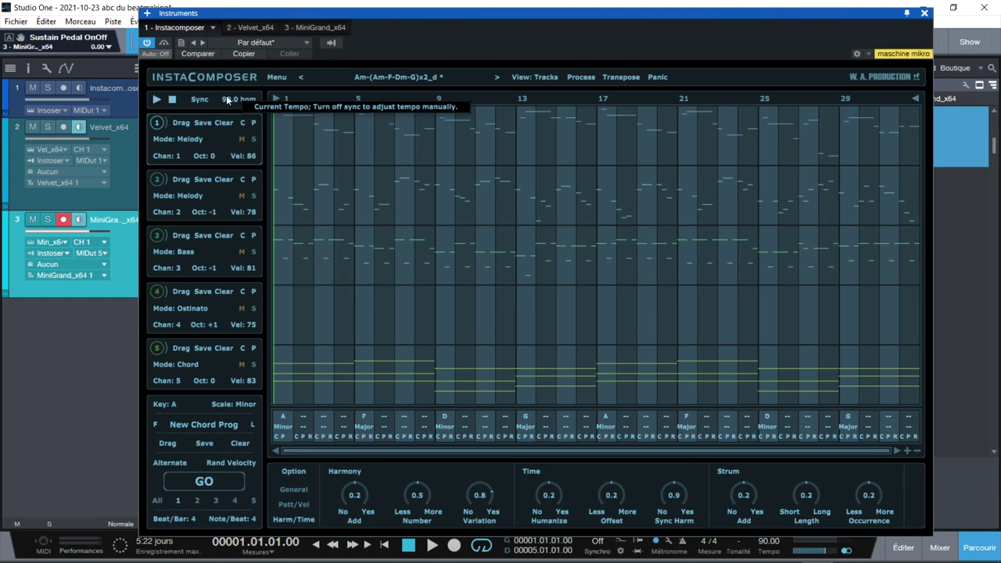
pyautogui.click(117, 95)
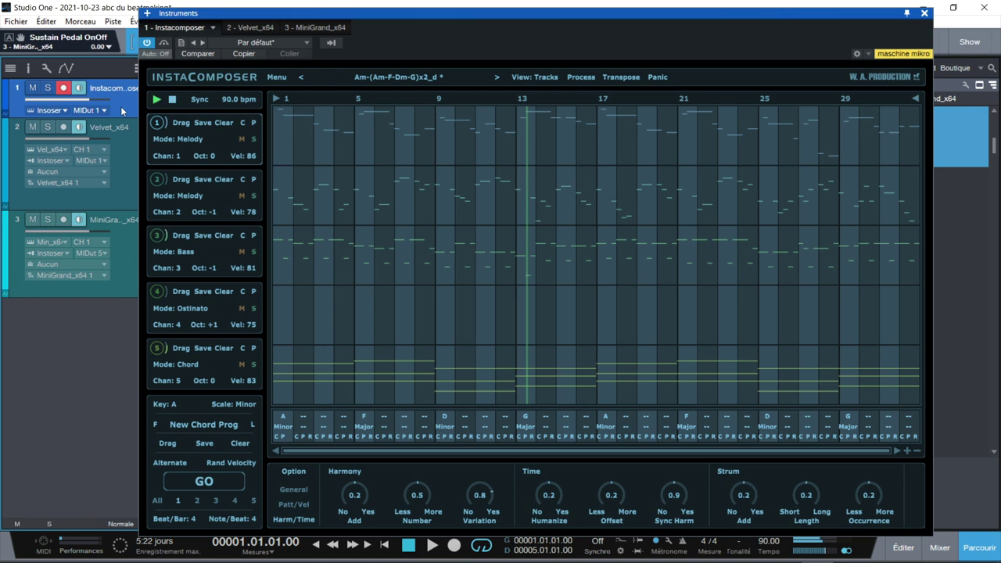
pyautogui.press('space')
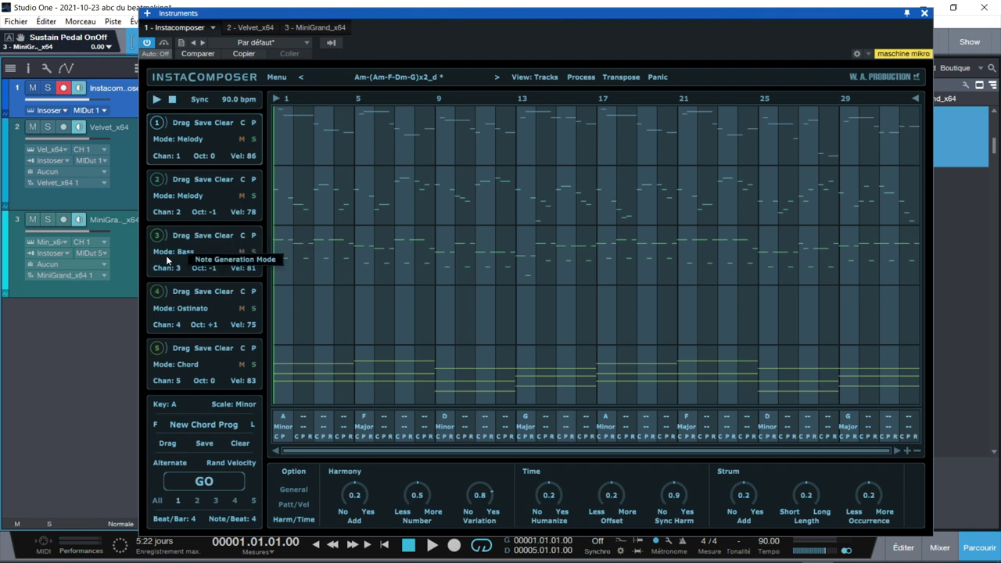
pyautogui.click(925, 14)
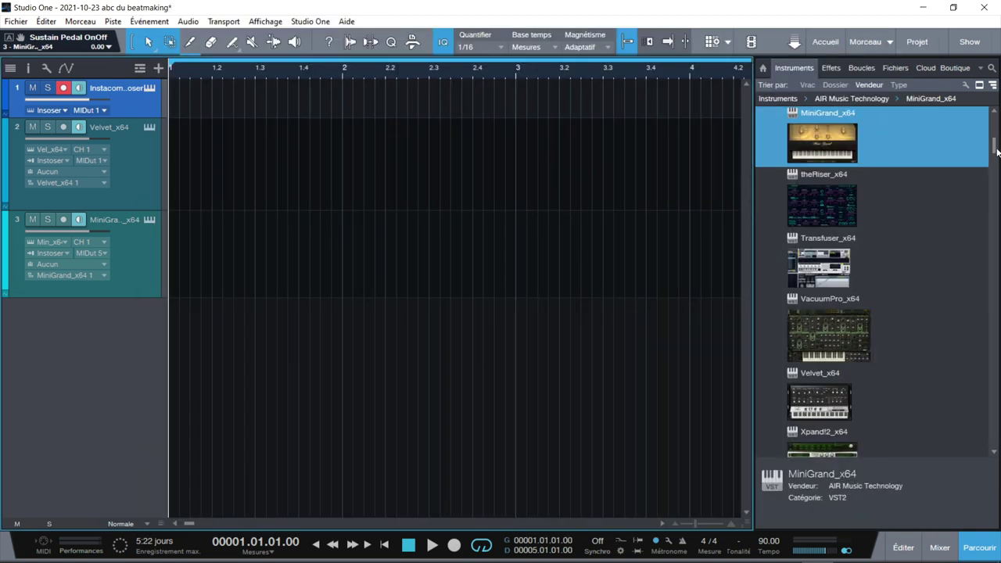
# Add The Sub bass instrument from Iceberg Audio on a new track below MiniGrand
pyautogui.scroll(-10, 996, 152)
pyautogui.scroll(-10, 872, 282)
pyautogui.moveTo(815, 250); pyautogui.dragTo(102, 355)
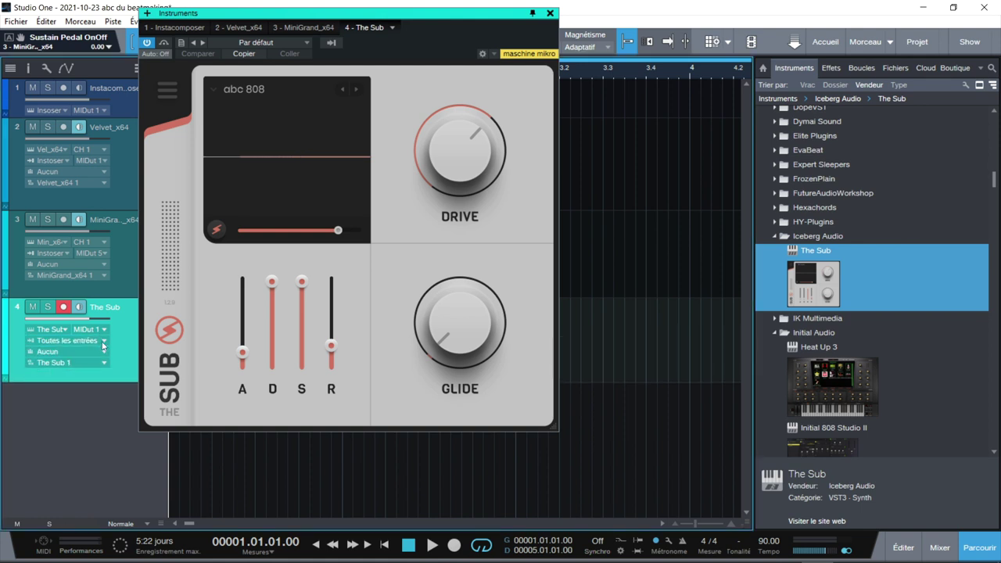
# Set The Sub track's MIDI input to Instacomposer, MIDI Output 3
pyautogui.click(100, 342)
pyautogui.click(101, 386)
pyautogui.click(106, 345)
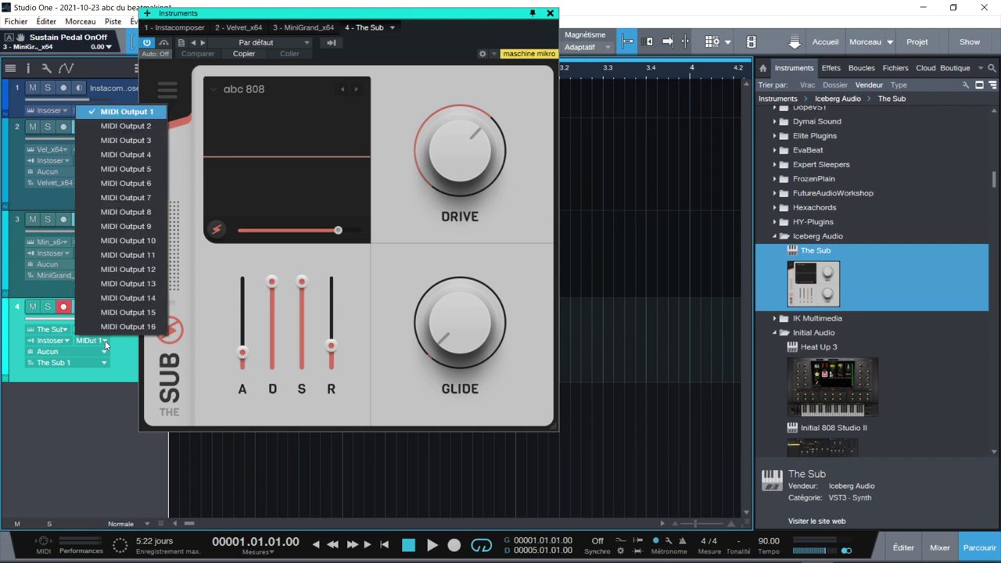
pyautogui.click(149, 141)
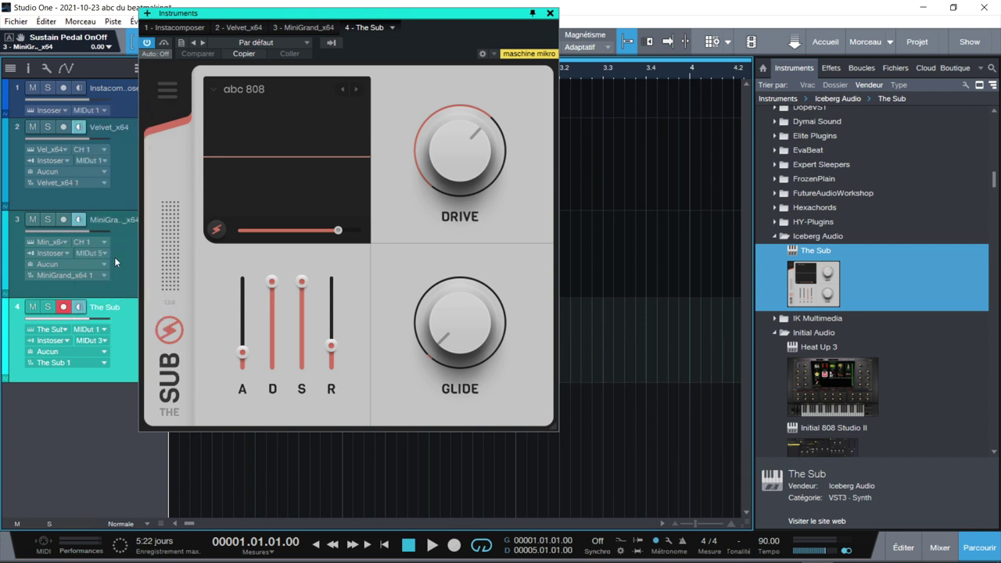
# Start playback in InstaComposer with the bass instrument added and select track 3 in Bass mode
pyautogui.click(176, 29)
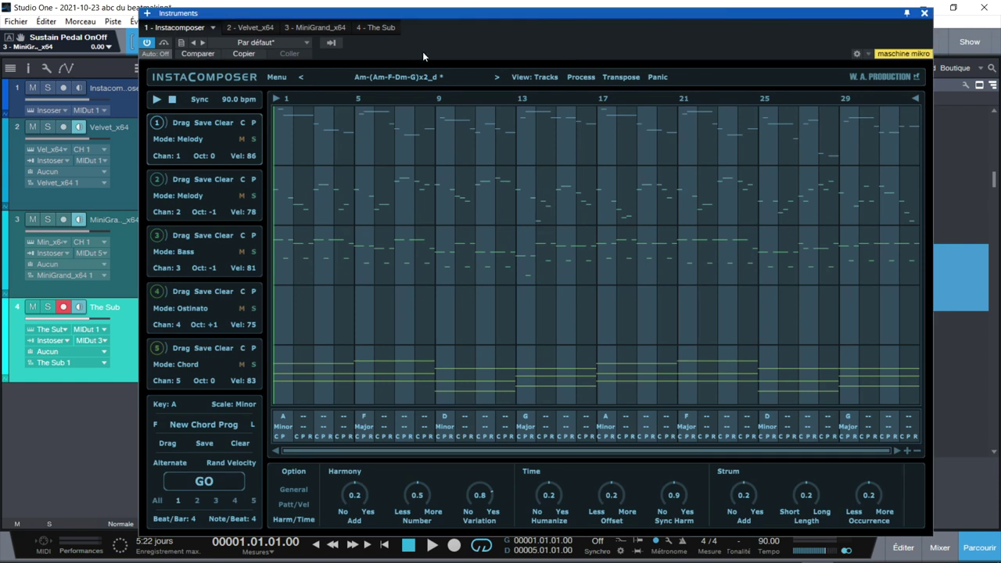
pyautogui.click(157, 101)
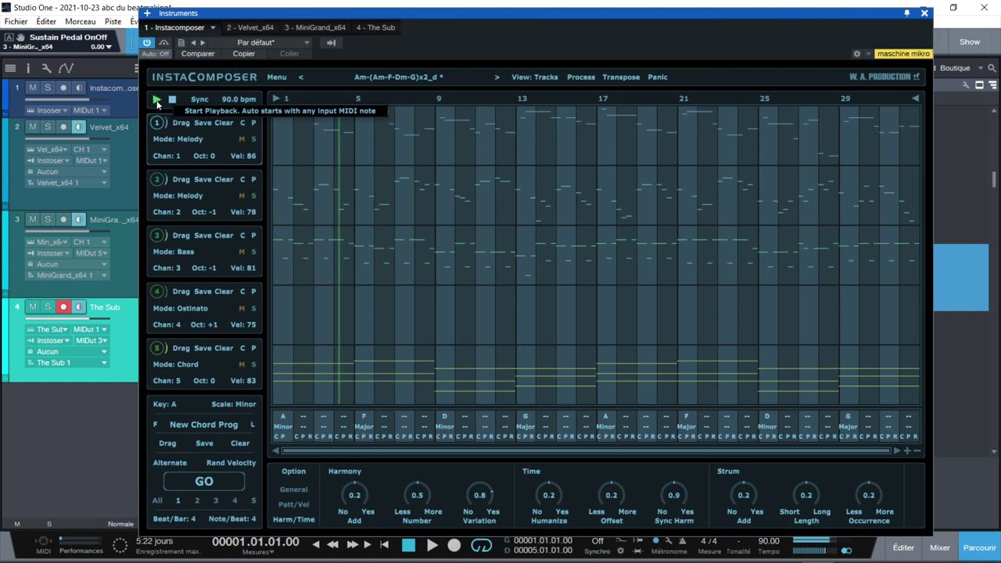
pyautogui.click(212, 246)
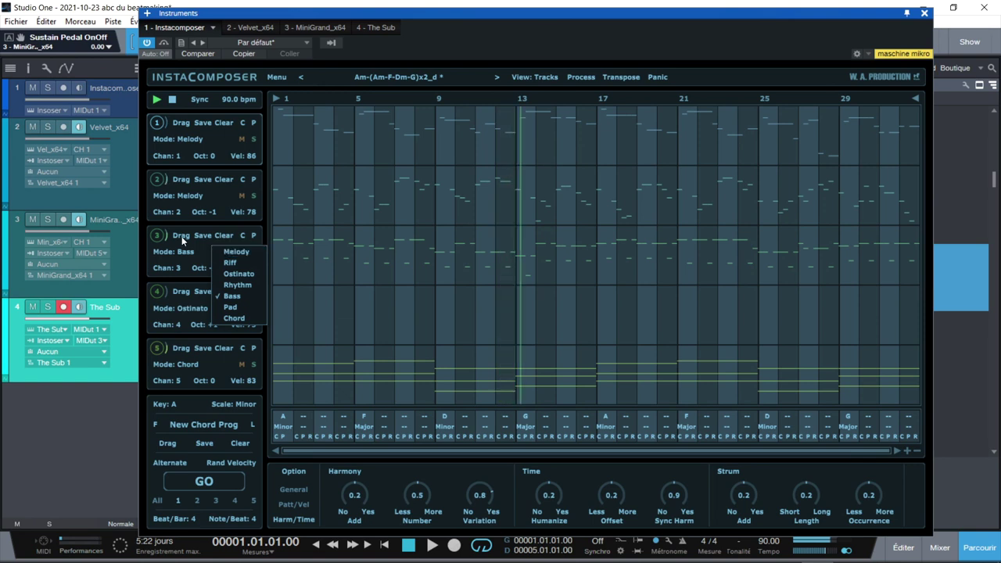
pyautogui.click(185, 265)
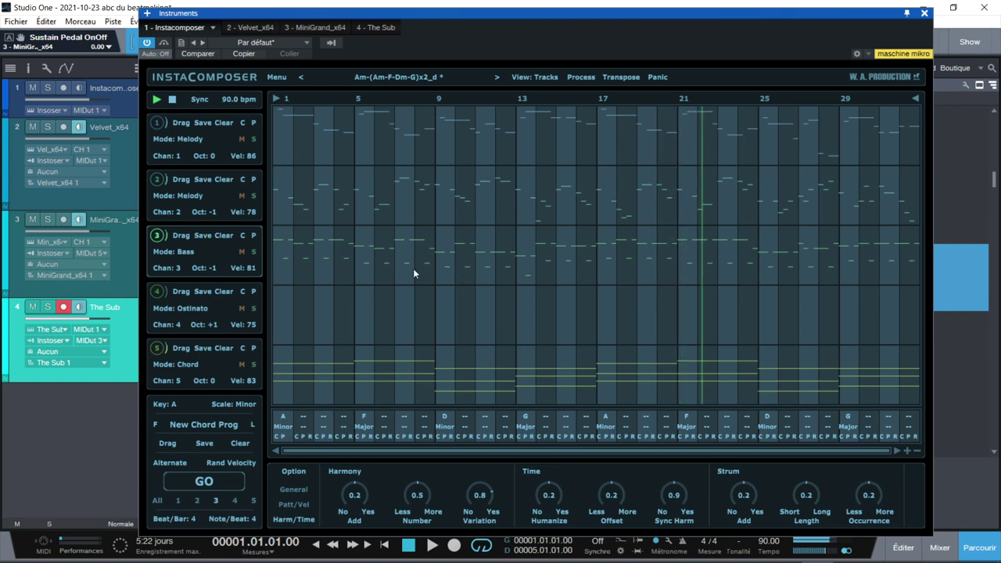
# Regenerate the track 3 bass line in InstaComposer, listen to it, stop playback and close the plug-in window
pyautogui.click(204, 482)
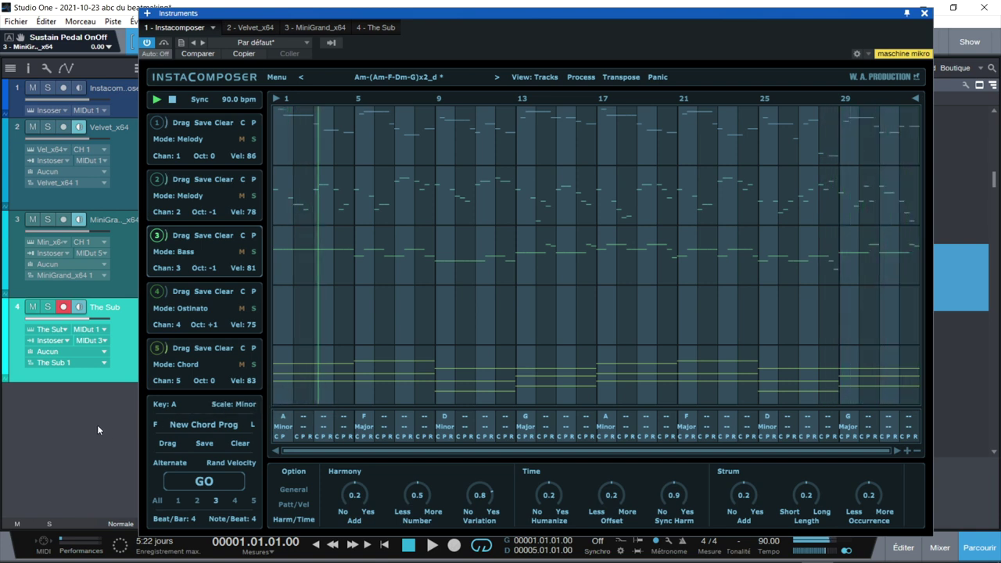
pyautogui.press('space')
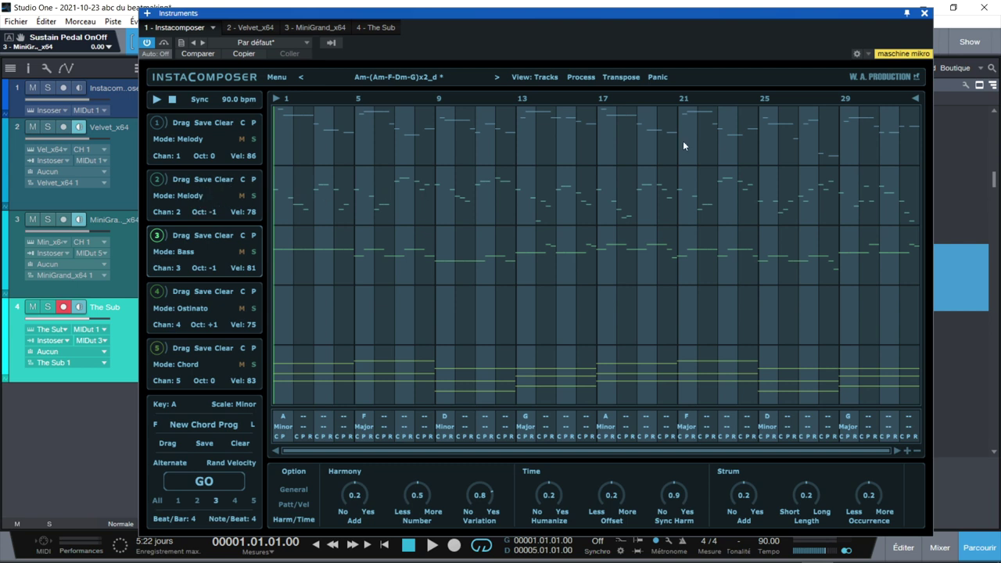
pyautogui.click(925, 14)
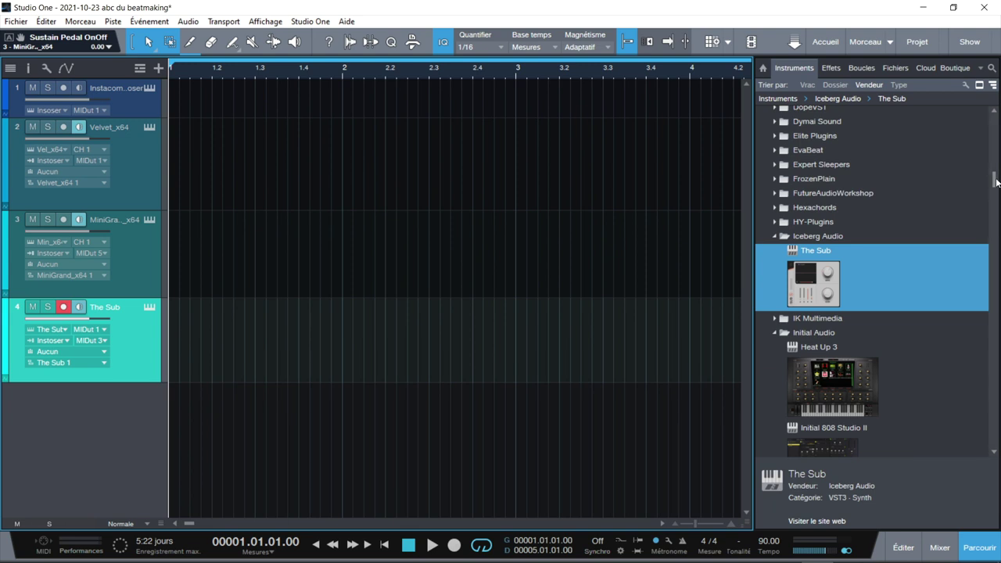
# Add Heat Up 3 from Initial Audio on a new track below The Sub, with Instacomposer MIDI Output 2 as its MIDI input
pyautogui.click(829, 381)
pyautogui.moveTo(829, 379); pyautogui.dragTo(54, 442)
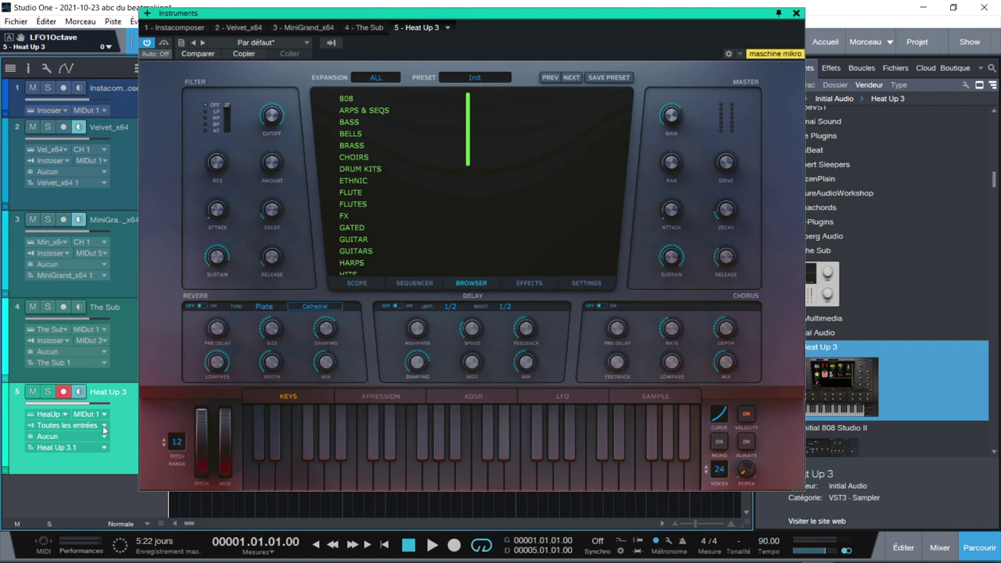
pyautogui.click(103, 429)
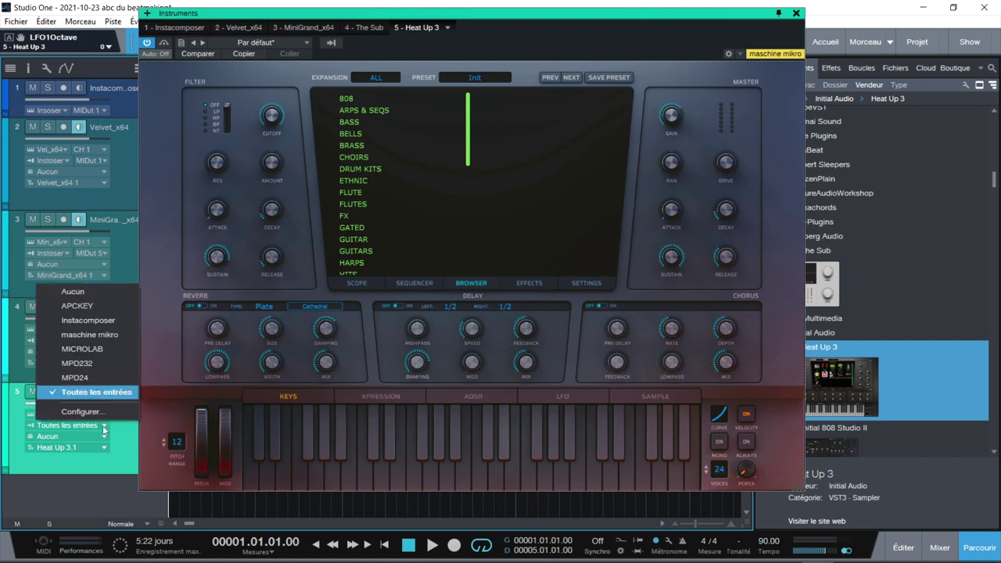
pyautogui.click(94, 321)
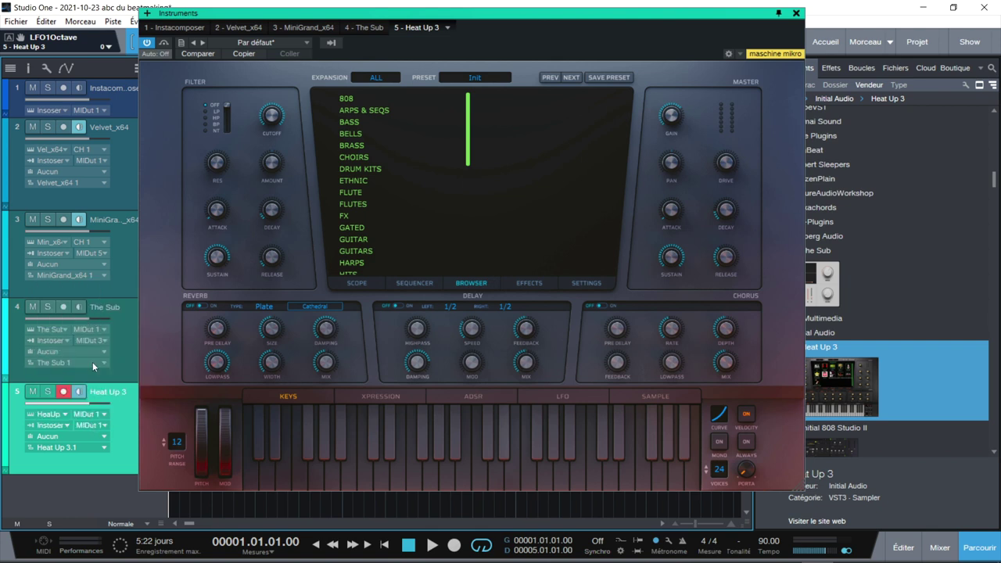
pyautogui.click(105, 429)
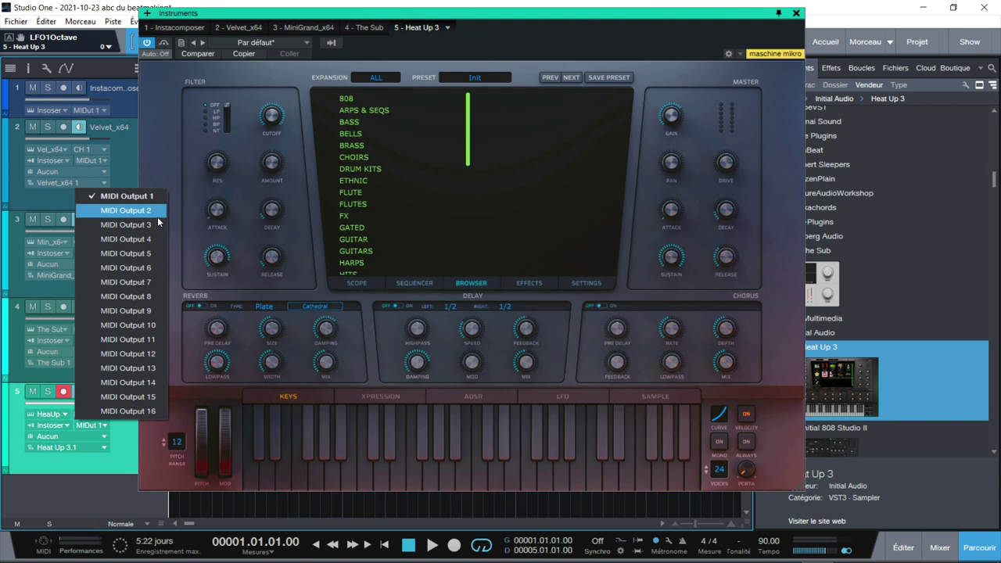
pyautogui.click(125, 210)
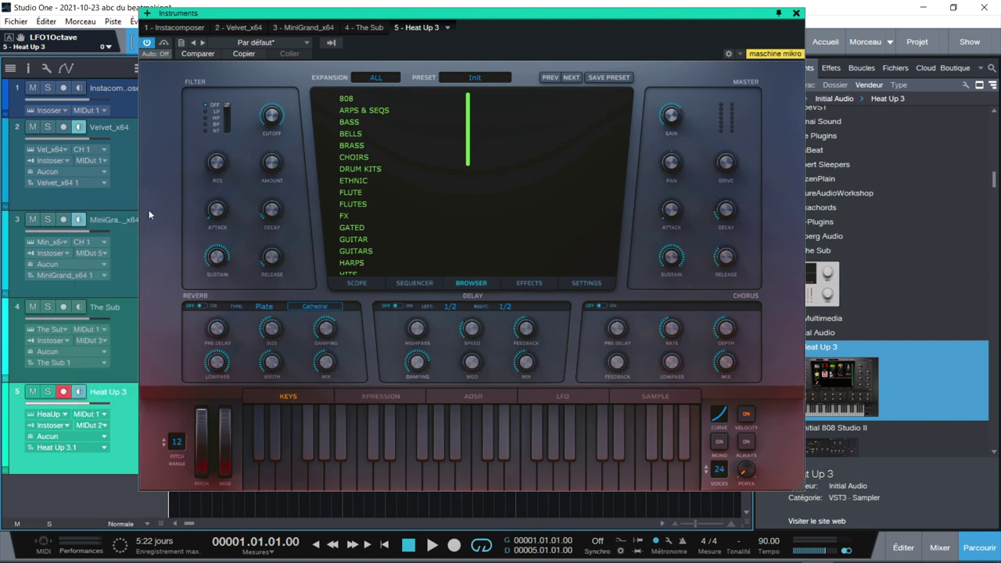
# Load the AZET [US] preset from the Bells category in Heat Up 3, audition a note and close the plug-in window
pyautogui.click(353, 134)
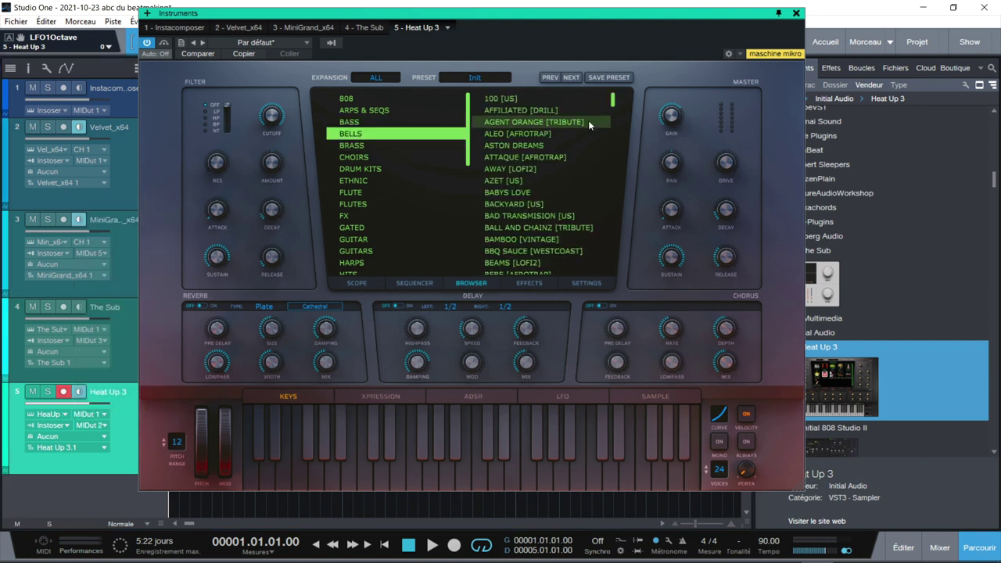
pyautogui.click(508, 180)
pyautogui.click(447, 479)
pyautogui.click(796, 13)
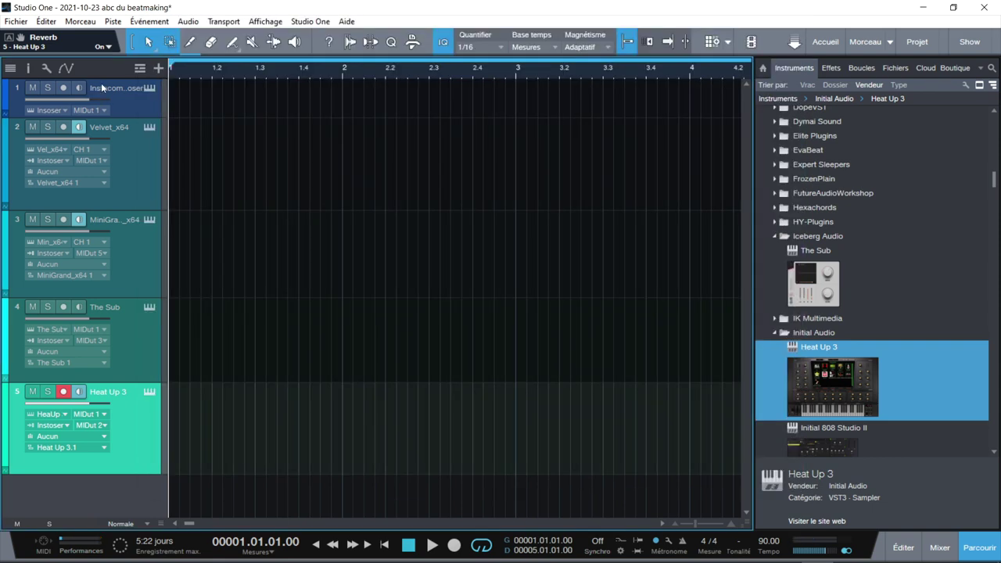
# Play the InstaComposer sequence through all four instruments with its window moved clear of the track list, then stop playback
pyautogui.click(152, 91)
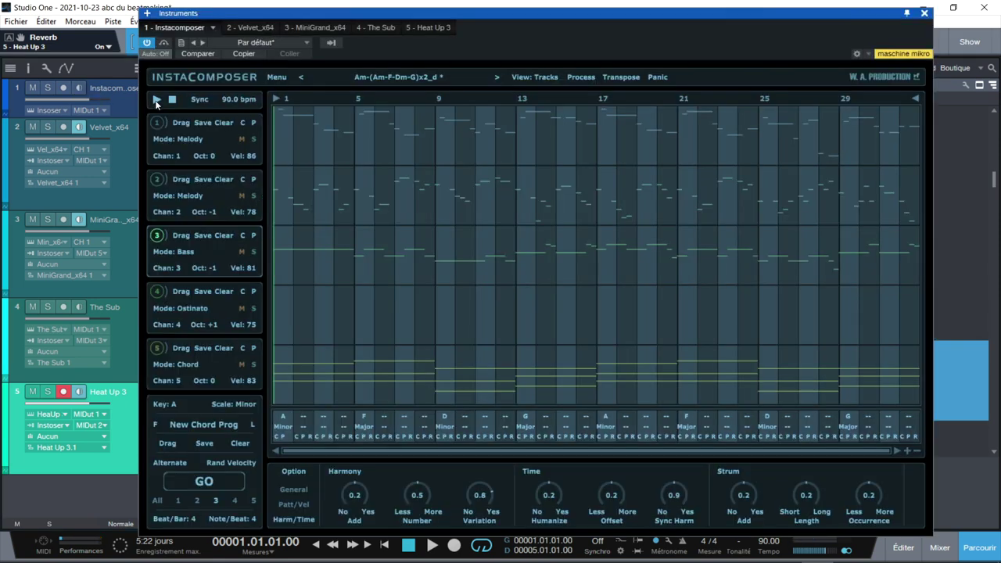
pyautogui.click(156, 99)
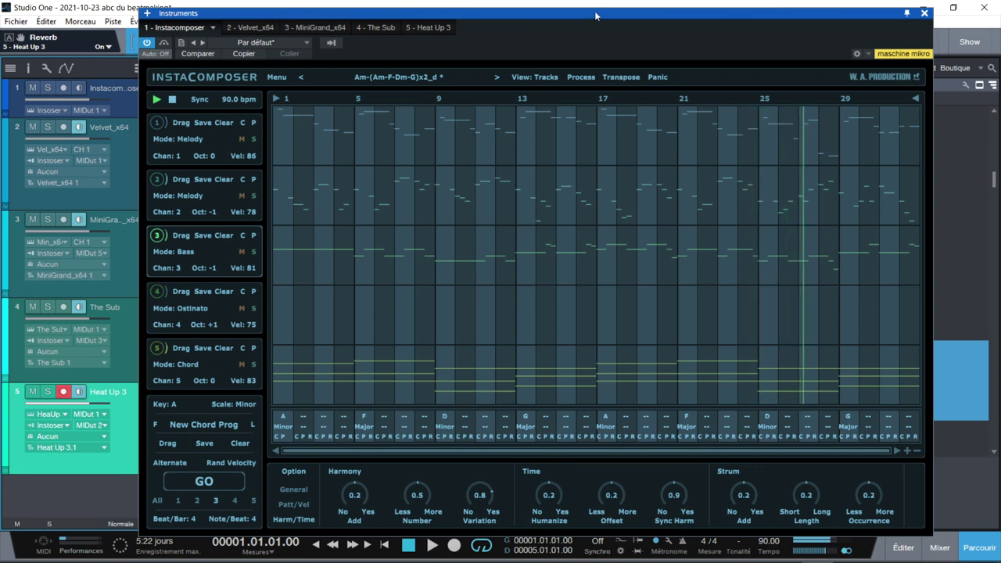
pyautogui.moveTo(593, 16); pyautogui.dragTo(749, 4)
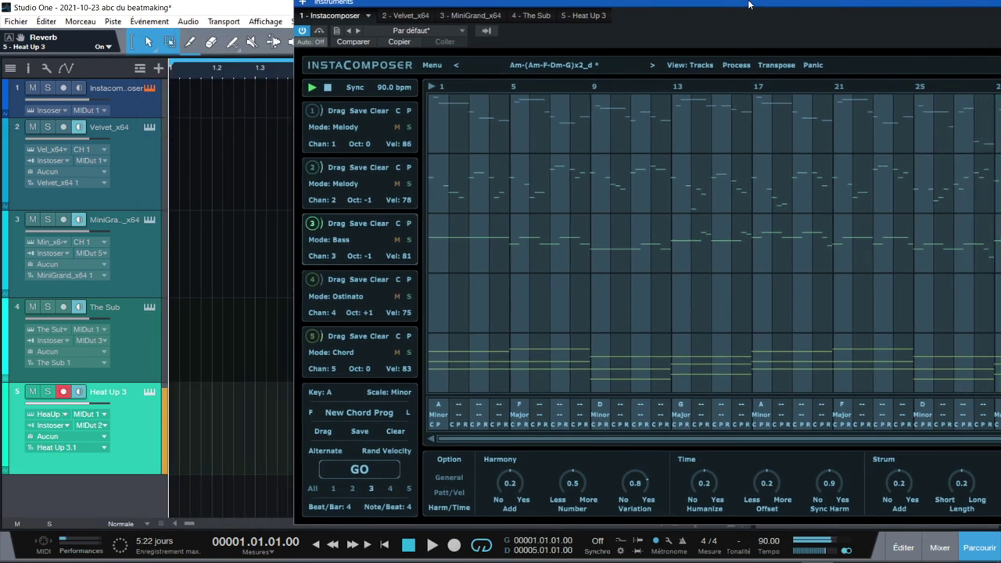
pyautogui.moveTo(748, 4); pyautogui.dragTo(699, 9)
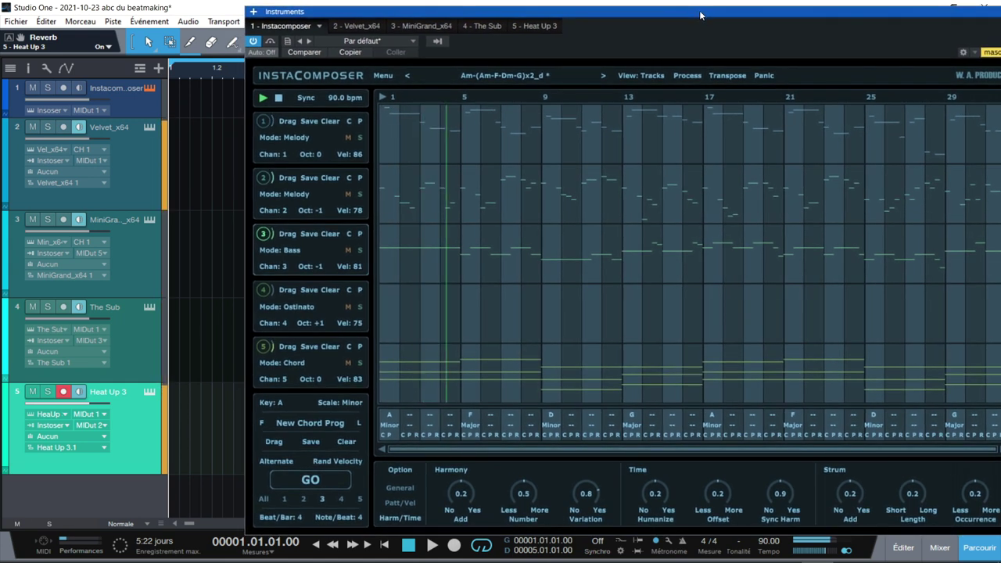
pyautogui.click(279, 97)
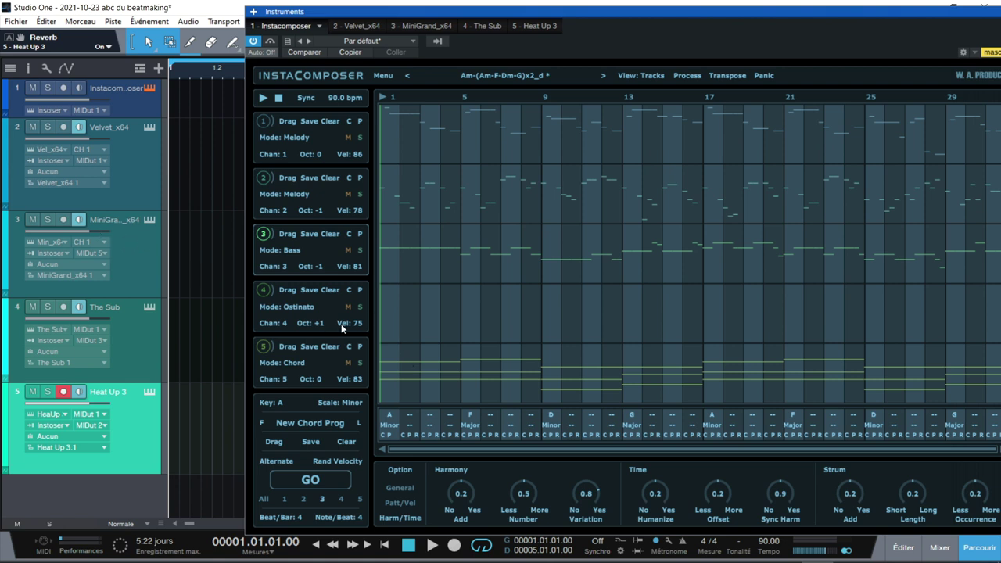
# Place InstaComposer's track 5 chord part on the MiniGrand track at bar 1 and close the plug-in window
pyautogui.click(269, 349)
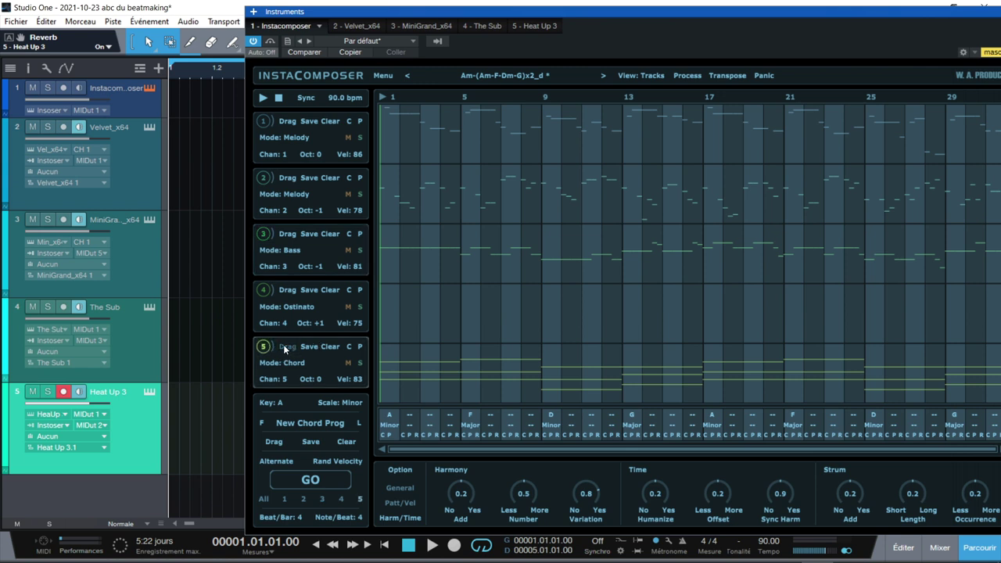
pyautogui.moveTo(270, 343); pyautogui.dragTo(179, 263)
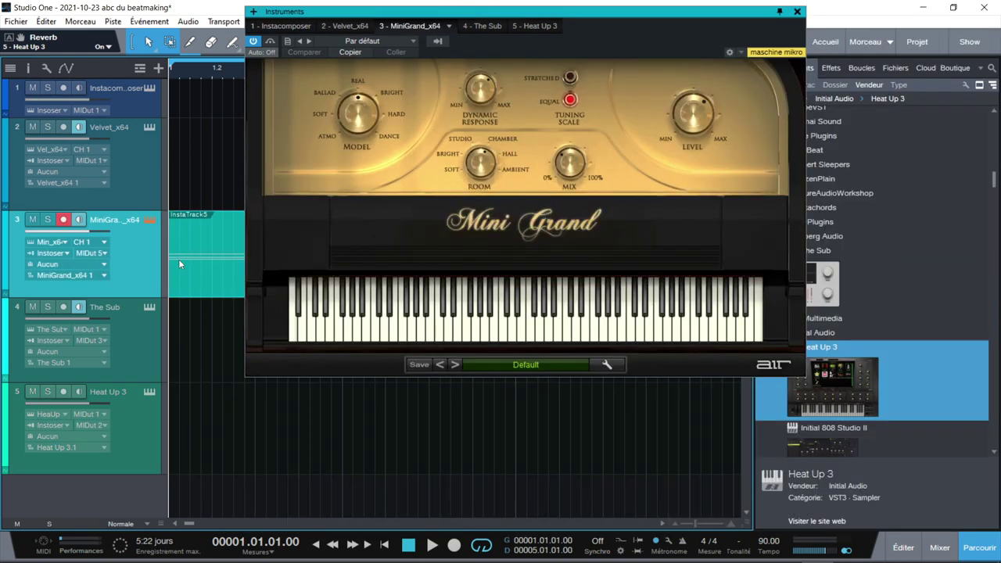
pyautogui.click(797, 12)
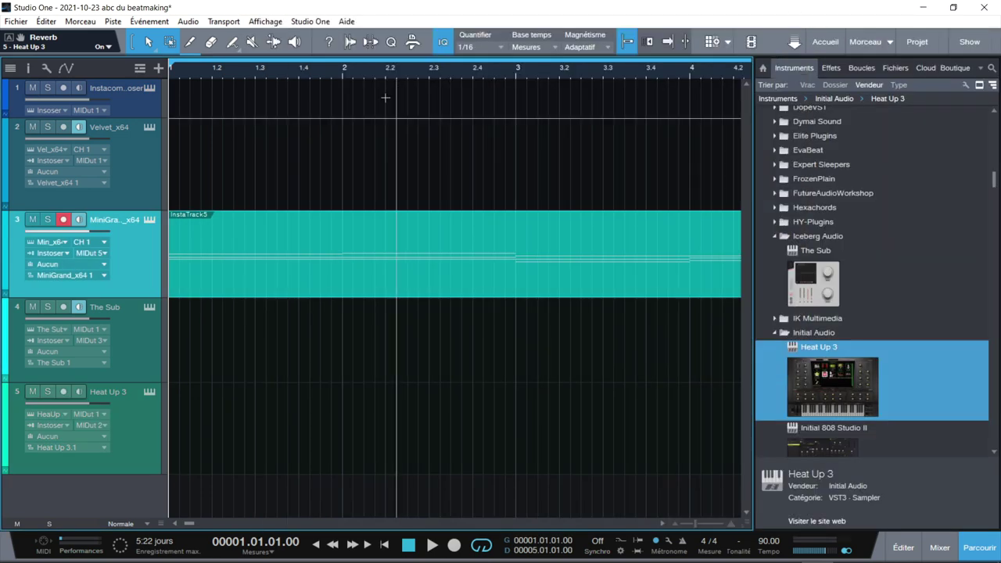
# Solo the MiniGrand track, start song playback and hide the browser
pyautogui.click(46, 221)
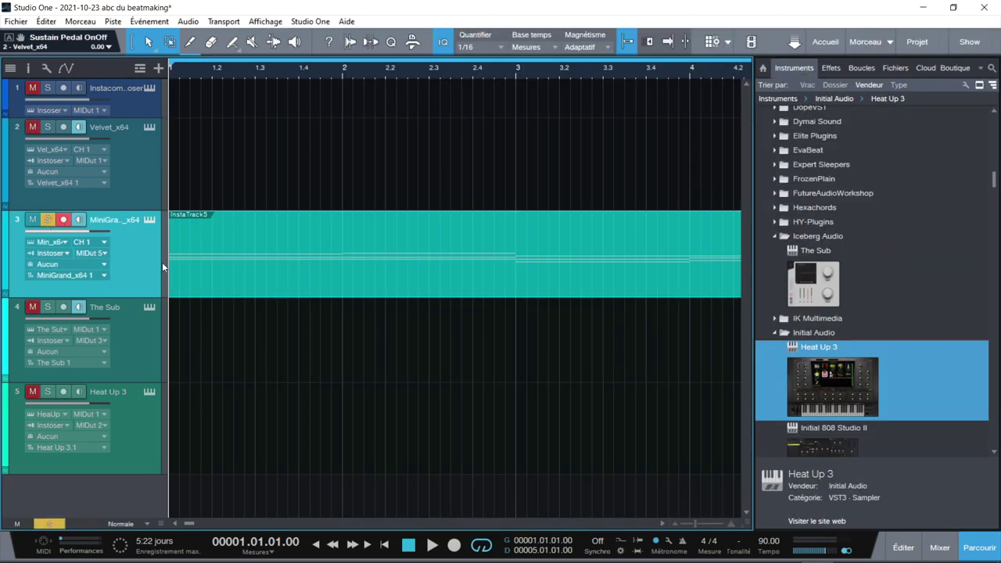
pyautogui.press('space')
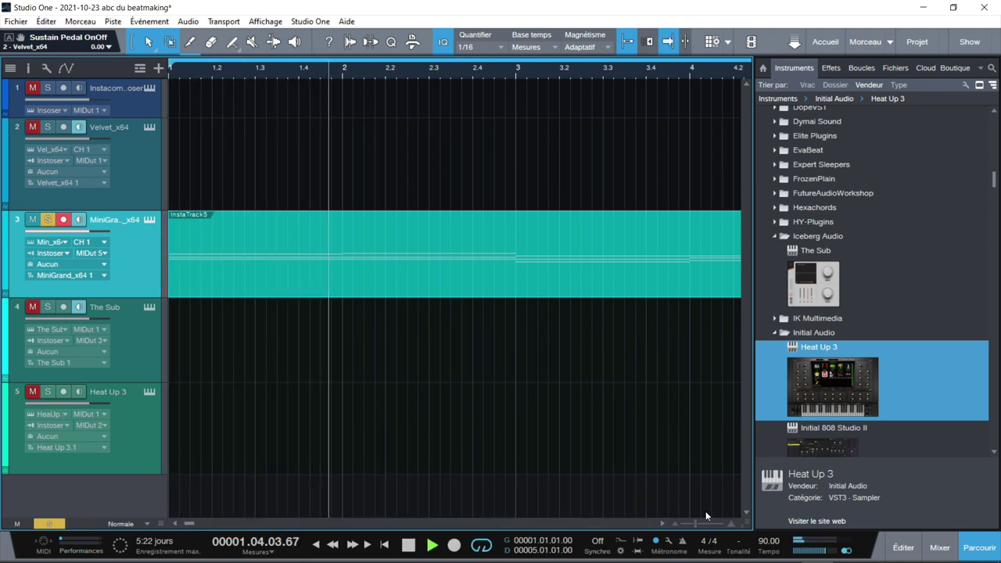
pyautogui.press('F5')
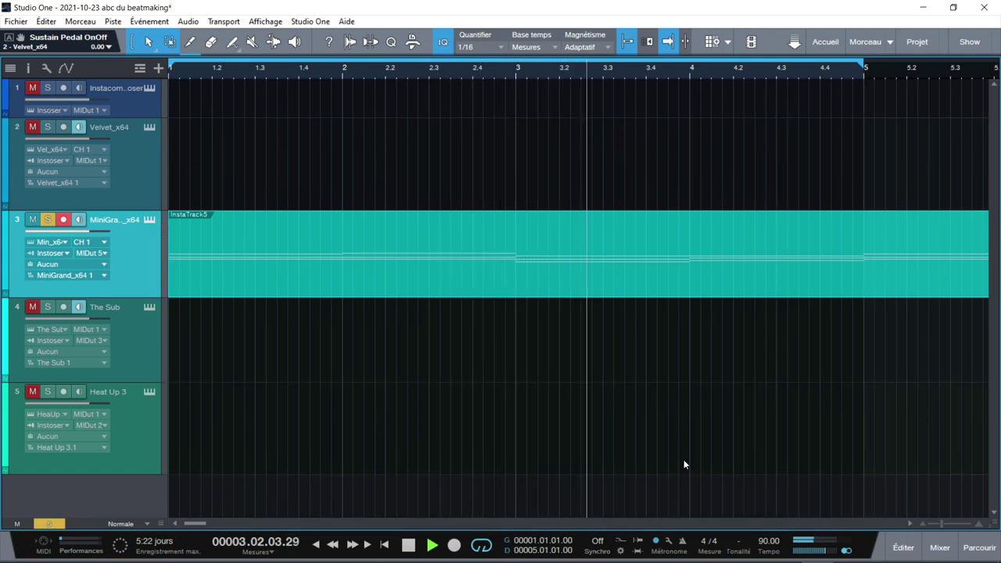
# Extend the loop range to bar 9, matching the end of the MiniGrand clip, and stop playback
pyautogui.moveTo(556, 67); pyautogui.dragTo(420, 74)
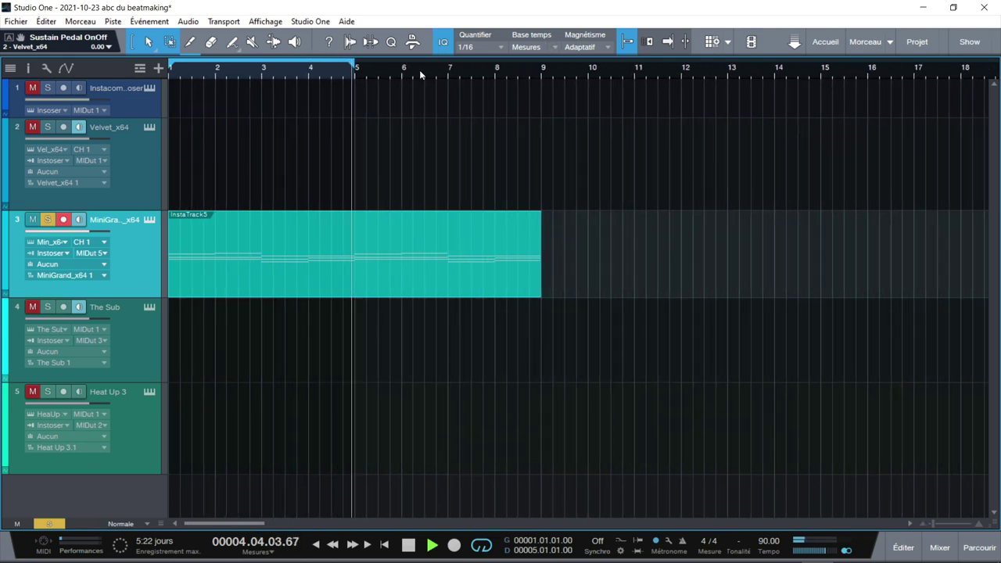
pyautogui.moveTo(353, 67); pyautogui.dragTo(541, 79)
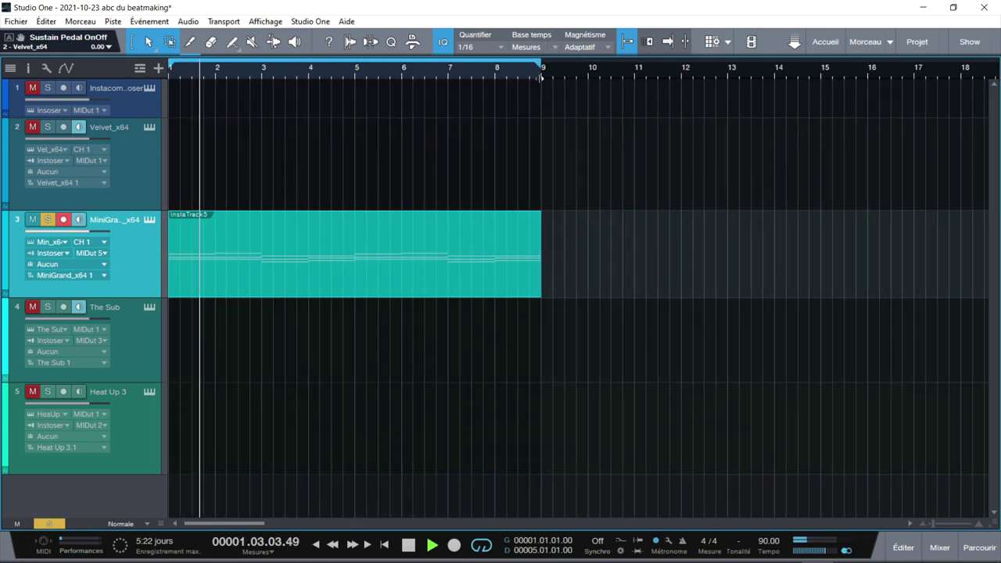
pyautogui.press('space')
pyautogui.press('f')
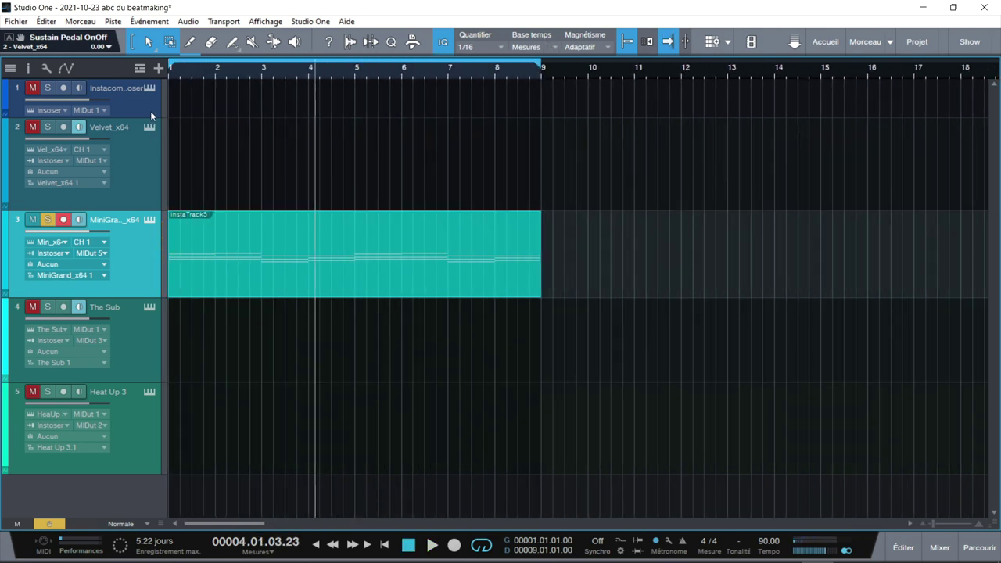
# Place InstaComposer's track 1 melody on the Velvet track at bar 1 and solo that track
pyautogui.click(149, 87)
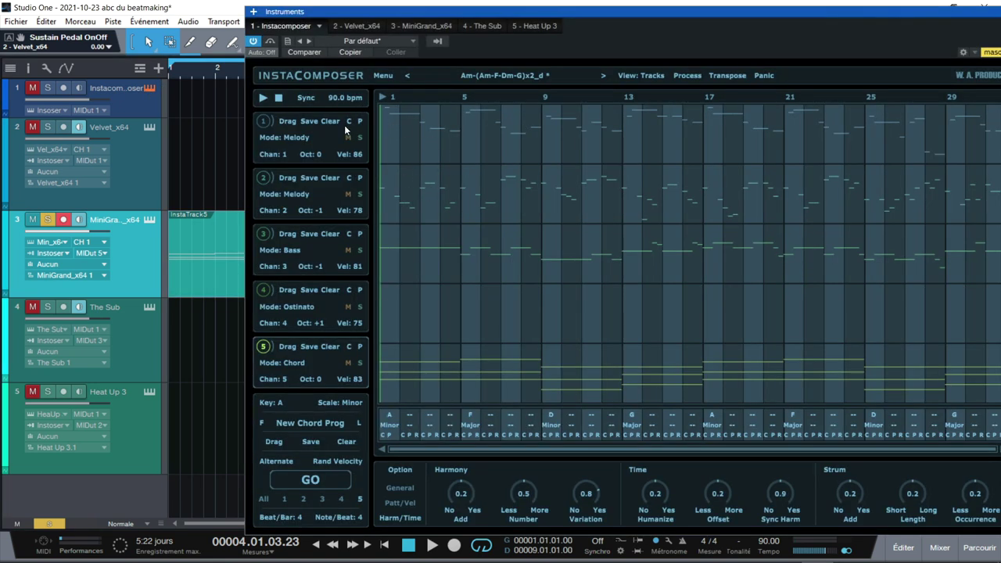
pyautogui.moveTo(286, 120); pyautogui.dragTo(196, 162)
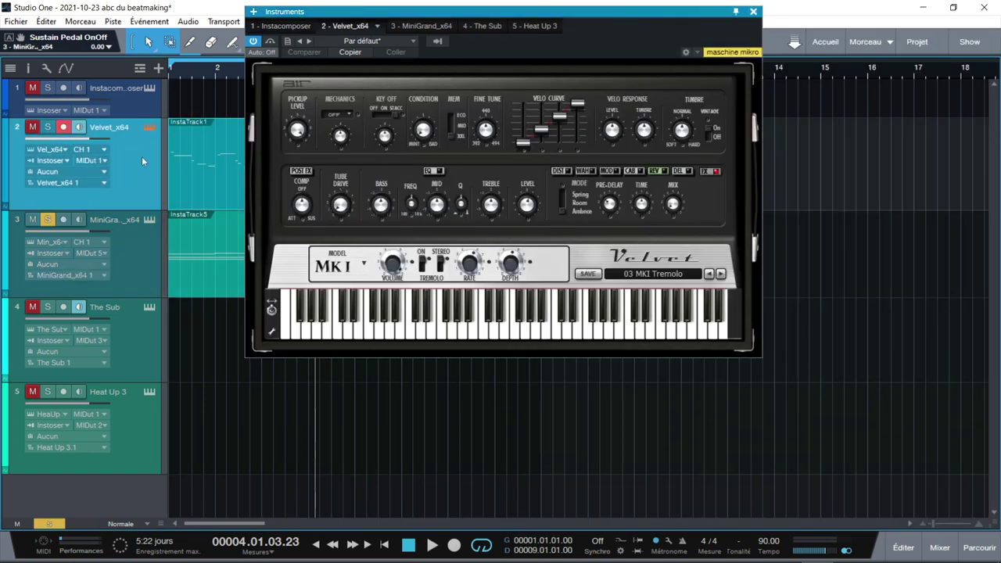
pyautogui.click(47, 126)
# Move the plug-in window off the clips, play the Velvet and MiniGrand clips from the song start and stop playback
pyautogui.moveTo(477, 12); pyautogui.dragTo(777, 16)
pyautogui.press('Home')
pyautogui.press('space')
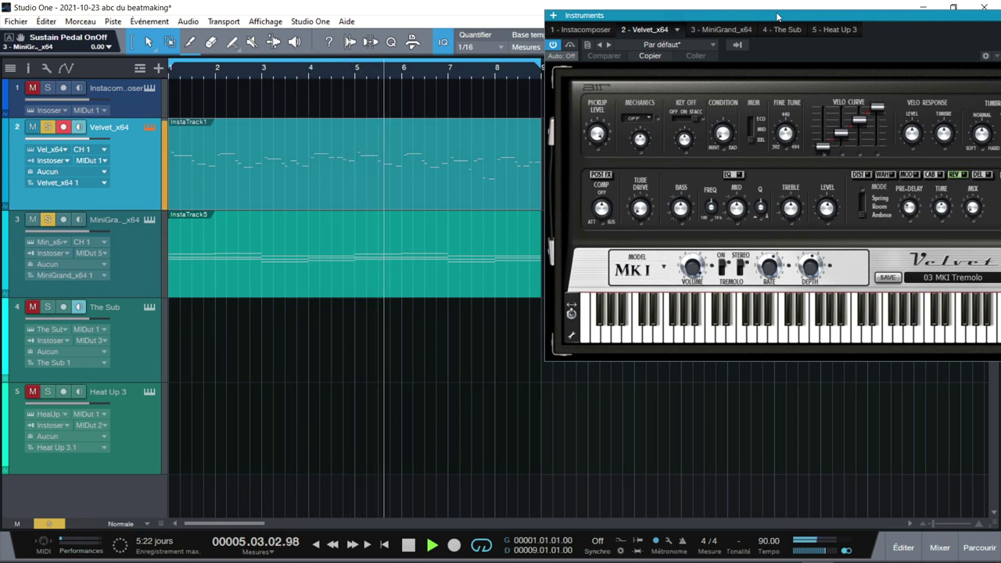
pyautogui.press('space')
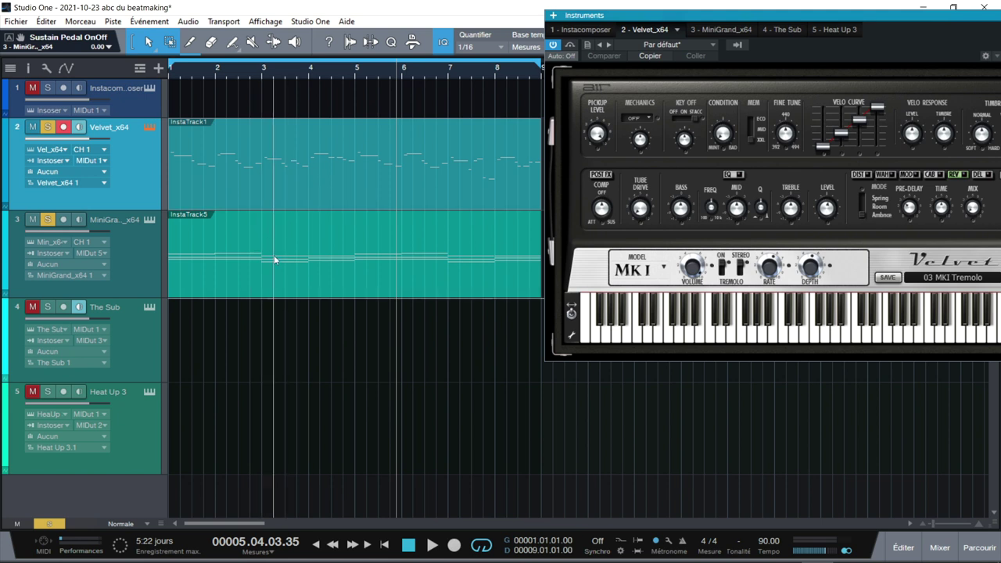
# Examine the Velvet clip's notes in the note editor and the generated tracks in InstaComposer, then close both
pyautogui.doubleClick(231, 186)
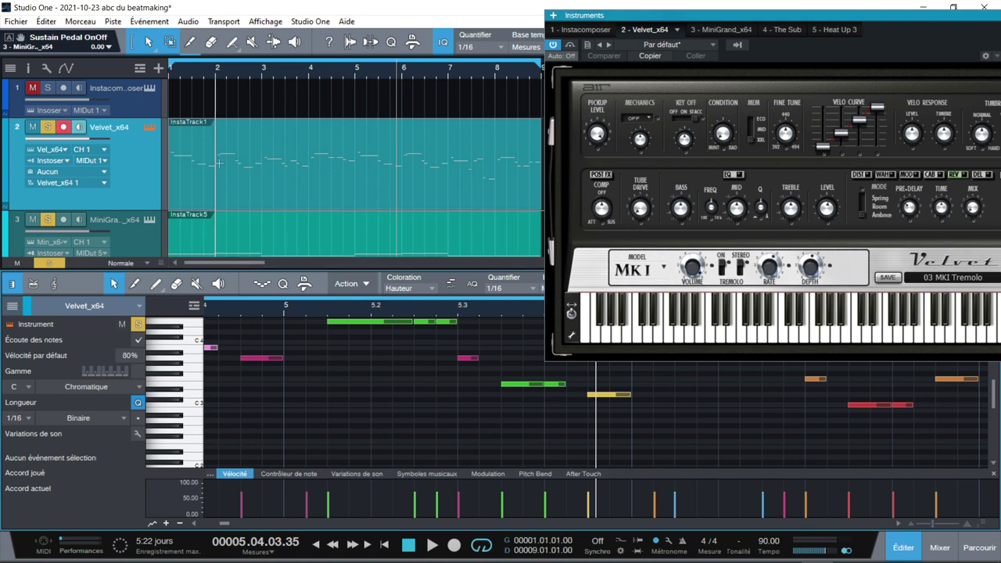
pyautogui.click(149, 90)
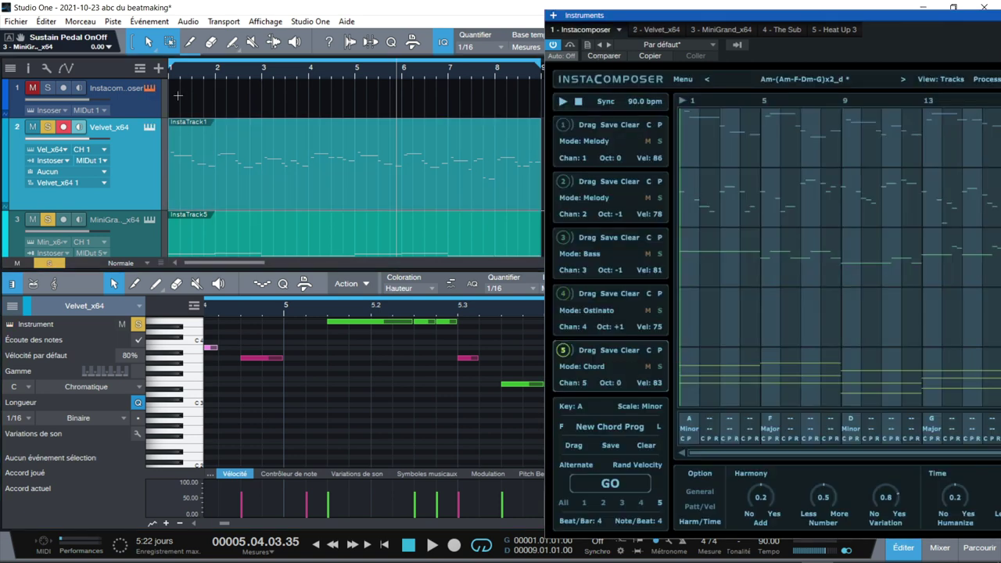
pyautogui.moveTo(920, 20); pyautogui.dragTo(500, 12)
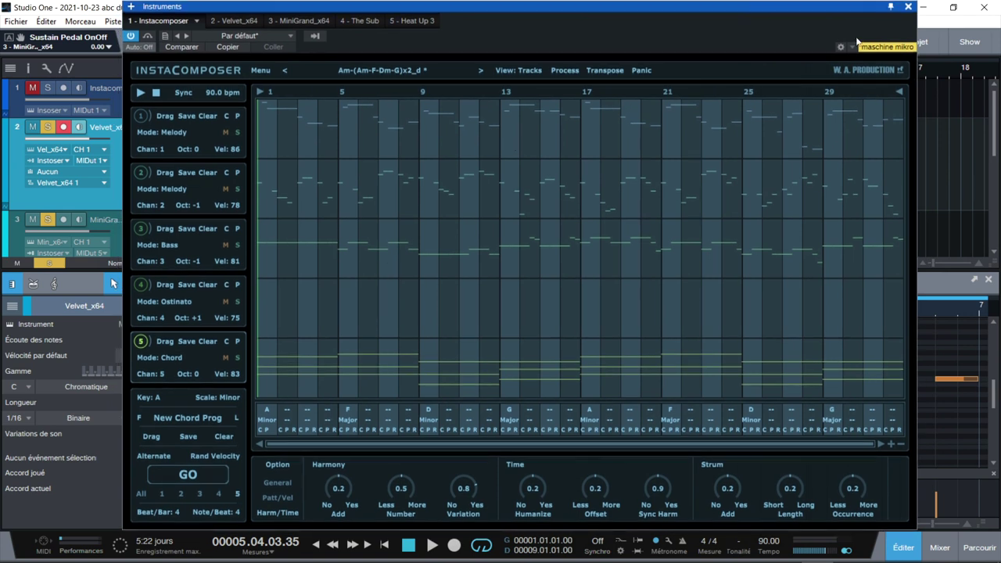
pyautogui.click(909, 6)
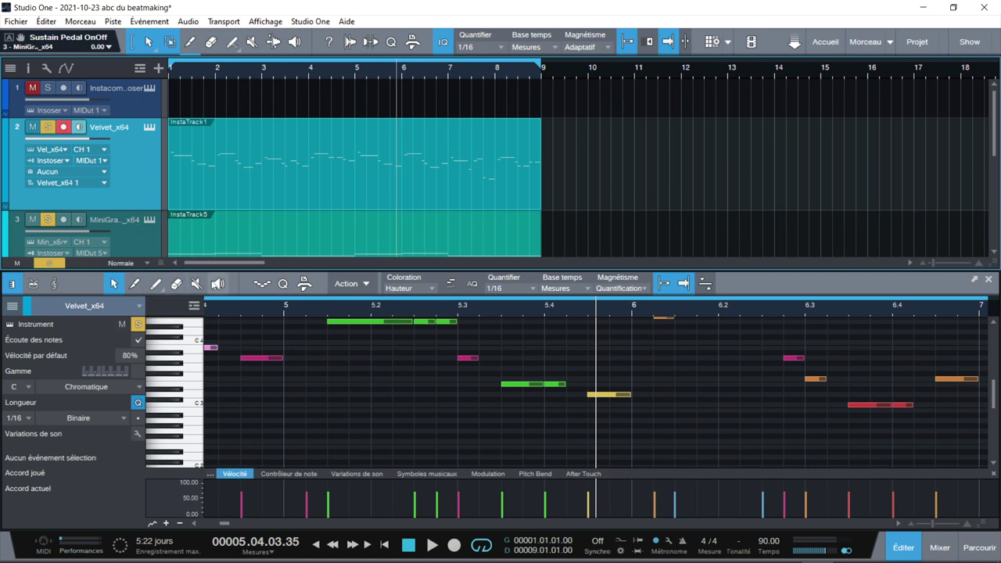
pyautogui.press('F2')
# Delete the Heat Up 3 and The Sub tracks together with their instruments
pyautogui.rightClick(140, 392)
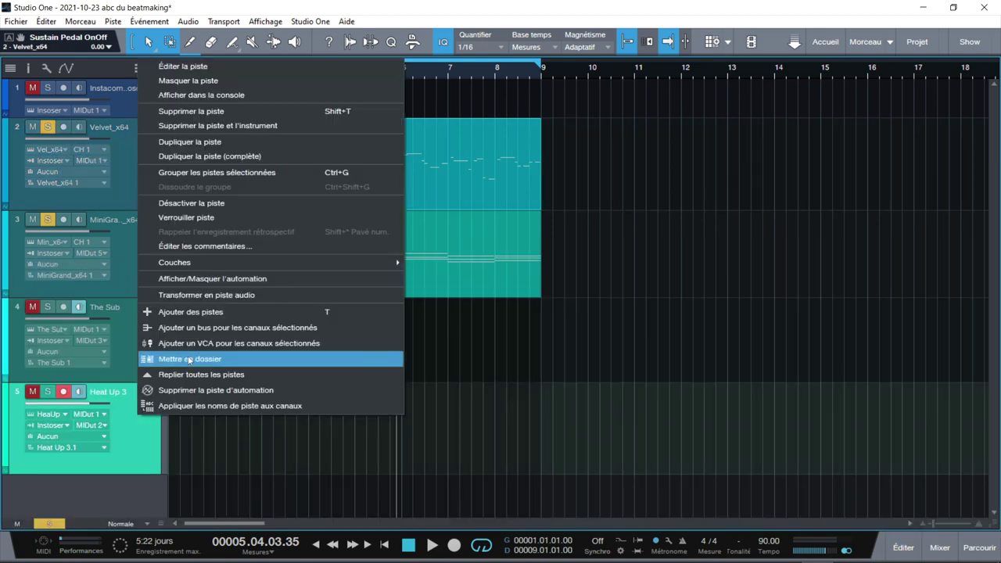
pyautogui.click(213, 125)
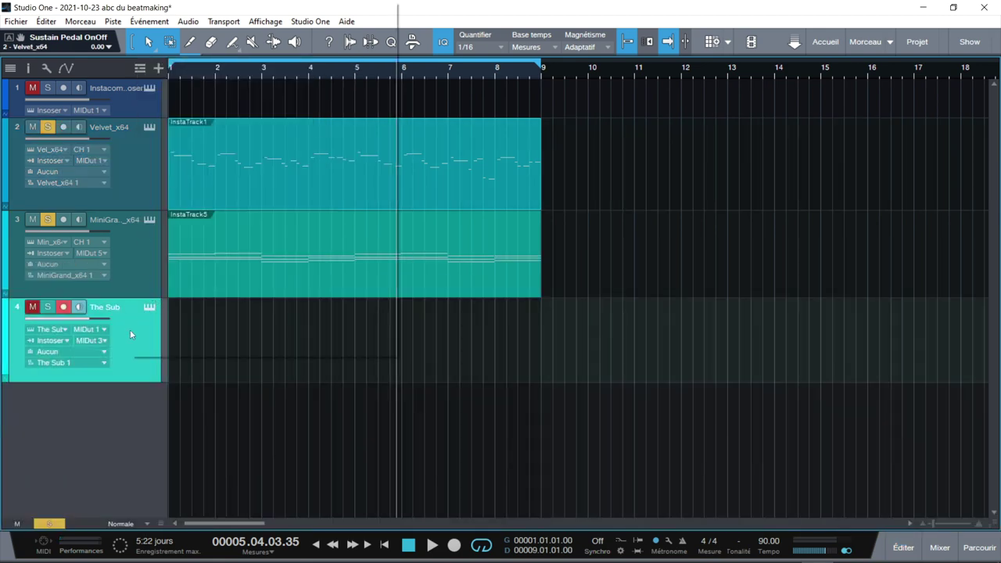
pyautogui.rightClick(130, 329)
pyautogui.click(192, 75)
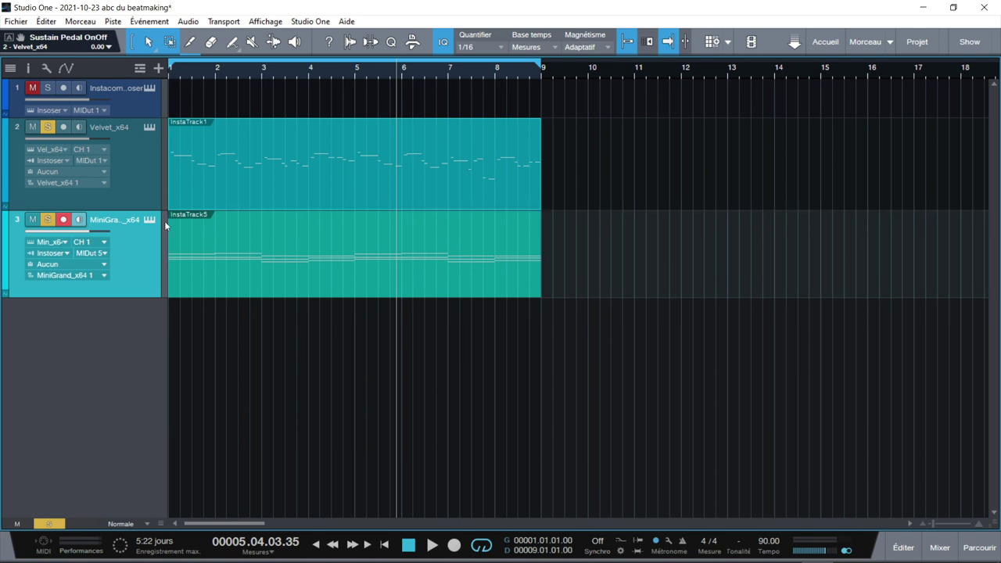
# Delete the Velvet and MiniGrand tracks together with their instruments and check the remaining channels in the mixer
pyautogui.rightClick(140, 230)
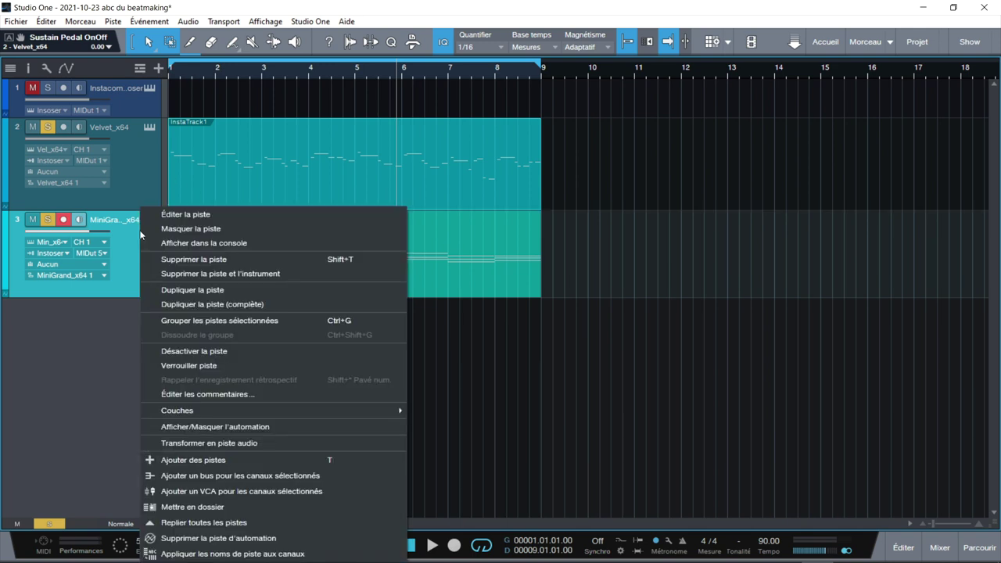
pyautogui.click(197, 274)
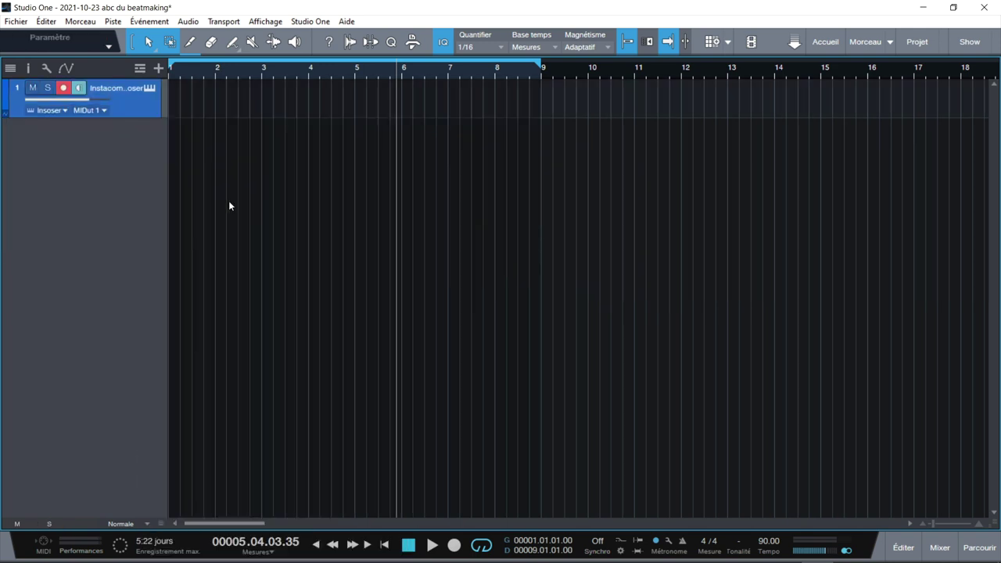
pyautogui.press('F3')
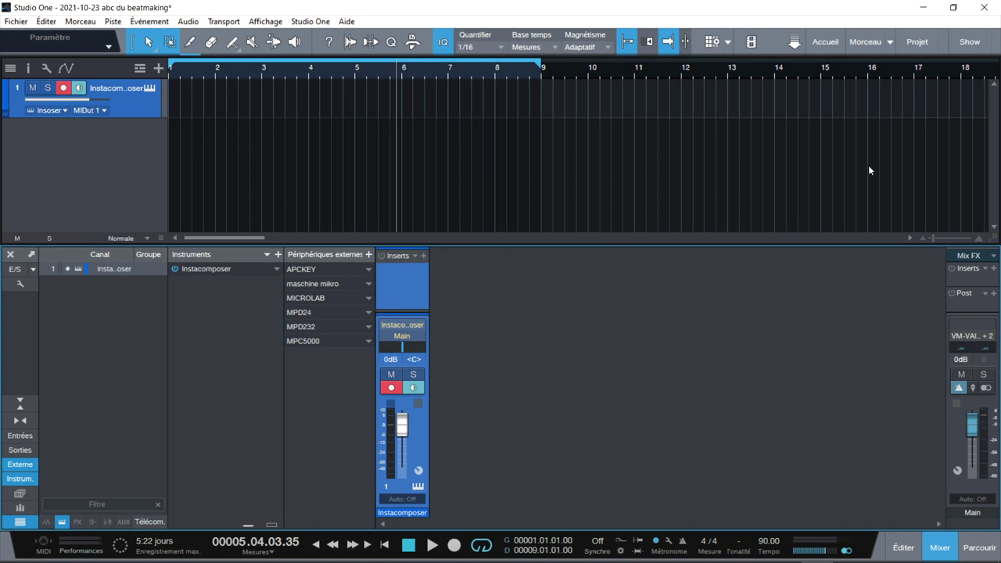
pyautogui.press('F3')
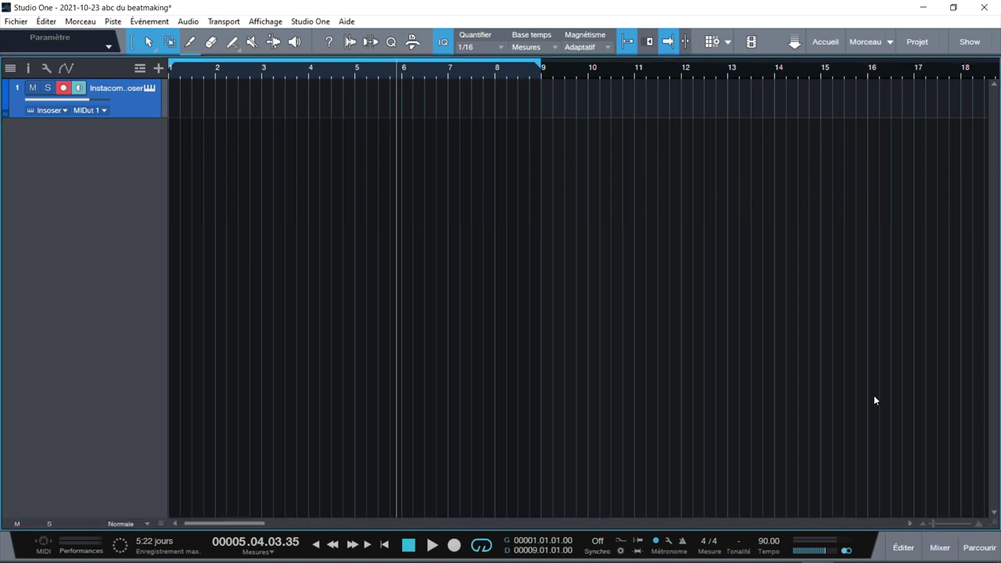
# Add the AIR Music Technology Xpand!2_x64 instrument to the song on its own track below Instacomposer
pyautogui.click(978, 547)
pyautogui.moveTo(994, 180); pyautogui.dragTo(996, 117)
pyautogui.scroll(-10, 868, 281)
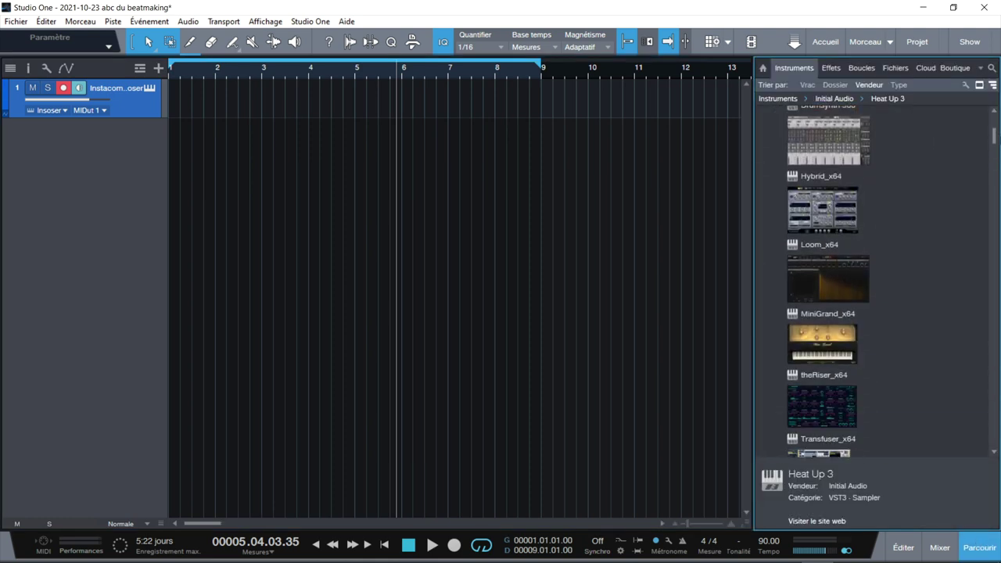
pyautogui.moveTo(807, 447); pyautogui.dragTo(261, 214)
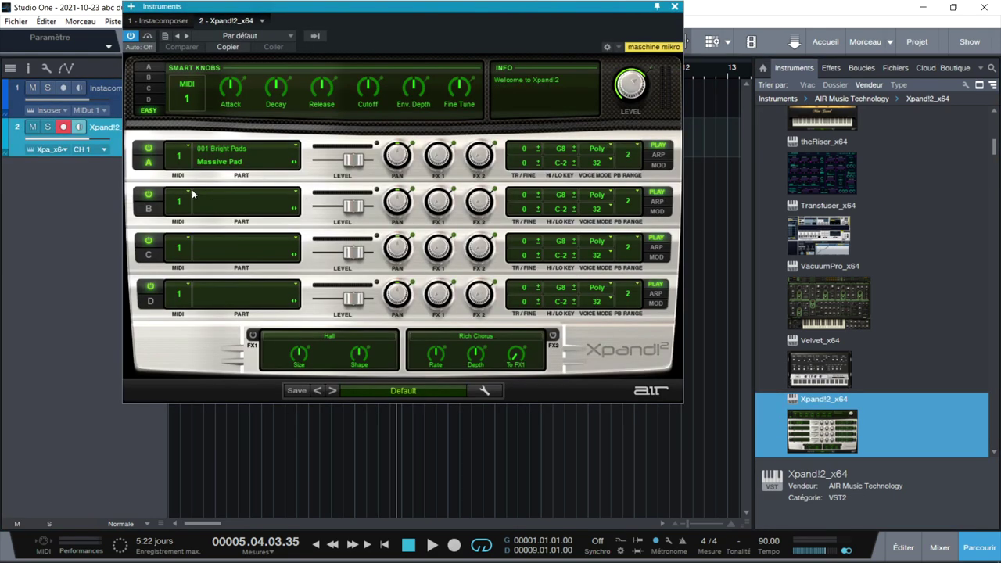
# Load the Music Box sound from 017 Mallets into Part A of Xpand!2
pyautogui.click(226, 149)
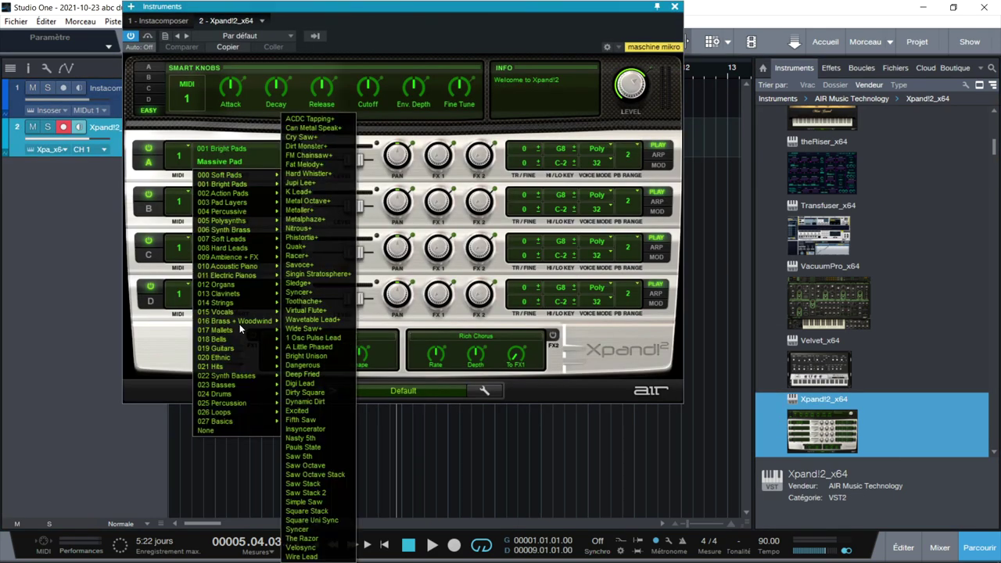
pyautogui.moveTo(234, 330)
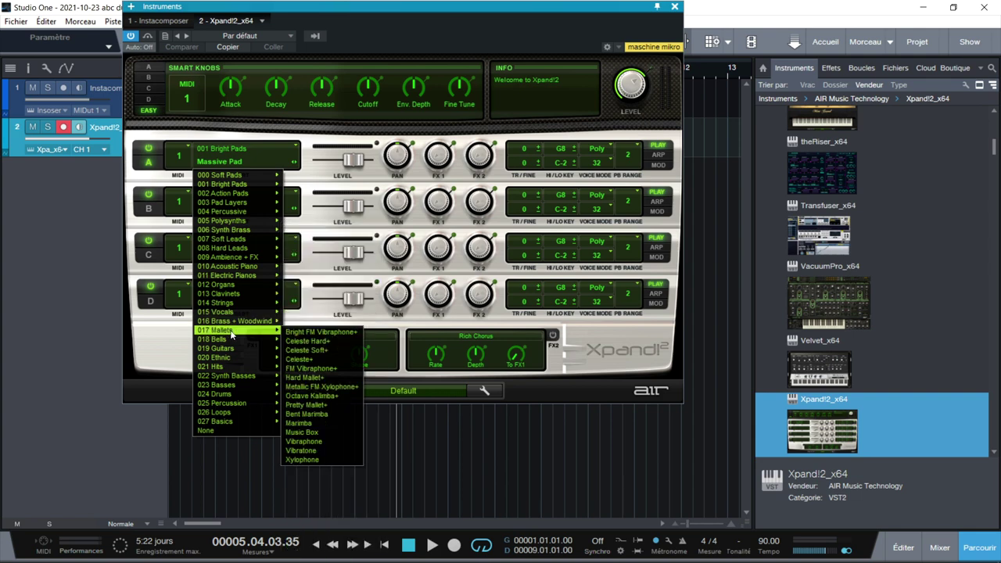
pyautogui.click(307, 433)
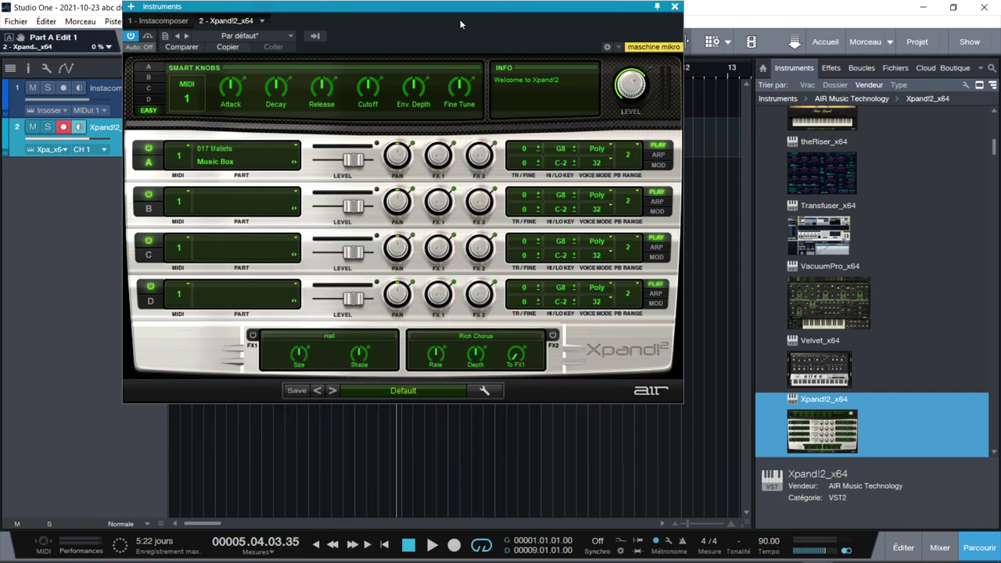
# Move the plug-in window off the track list and set the Xpand!2 track's input to Instacomposer, MIDI Output 1
pyautogui.moveTo(457, 9); pyautogui.dragTo(726, 32)
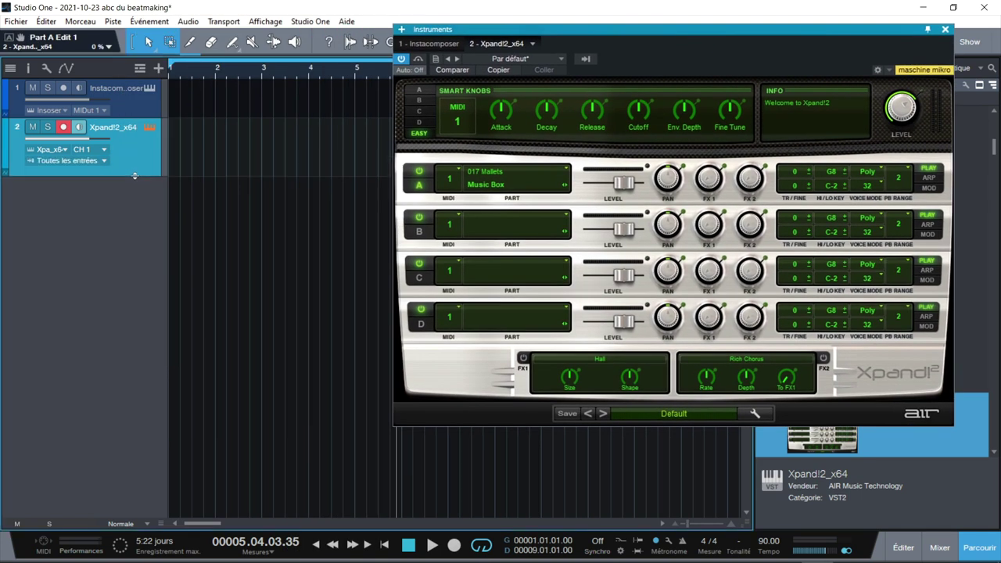
pyautogui.click(83, 159)
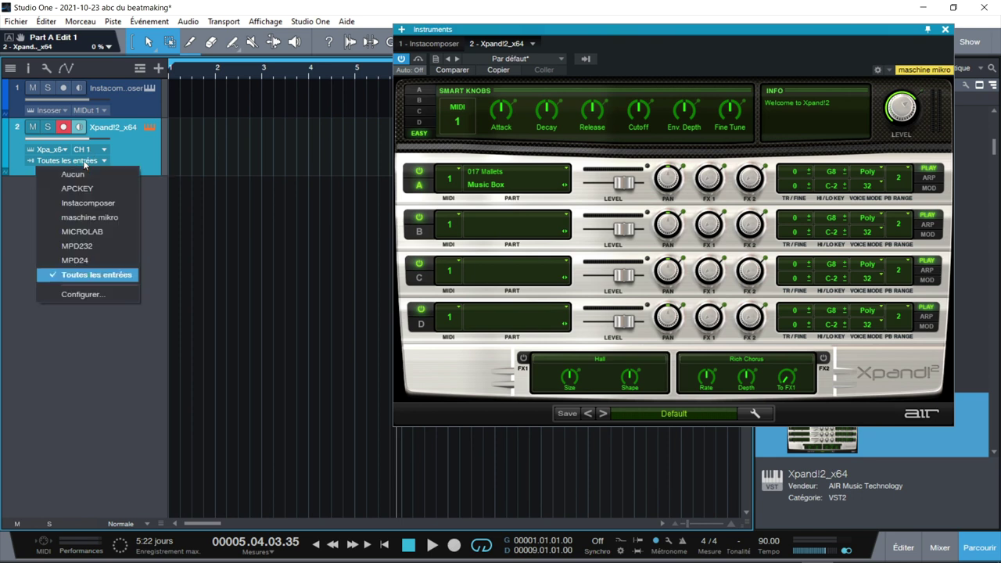
pyautogui.click(83, 205)
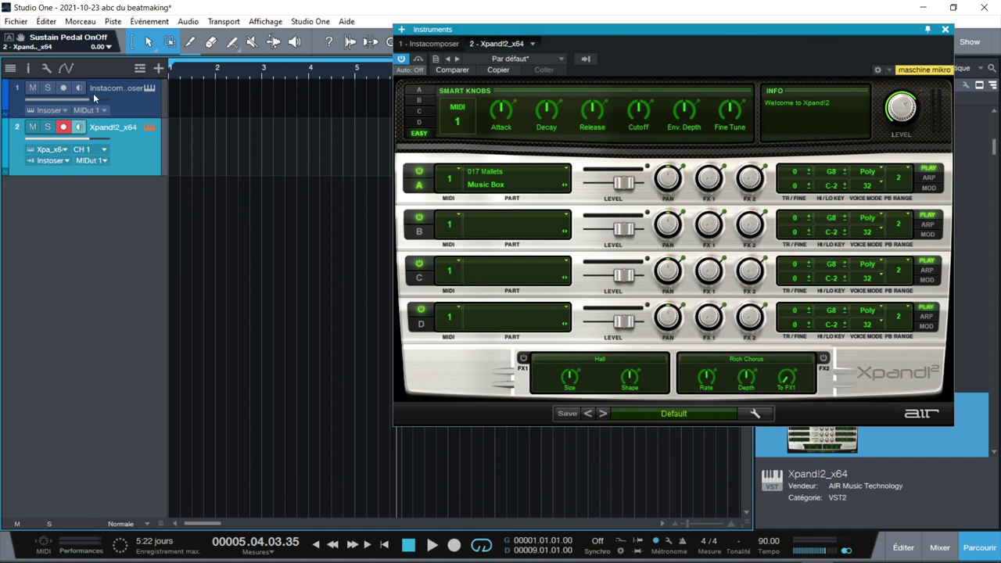
# Play InstaComposer's sequence through the Xpand!2 track, return the song position to the start and stop playback
pyautogui.click(146, 88)
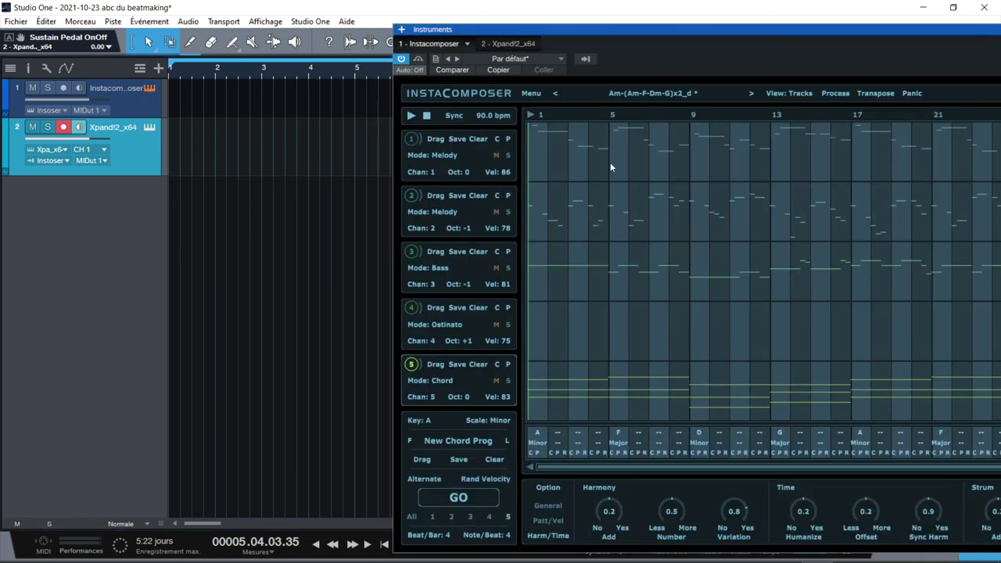
pyautogui.click(411, 116)
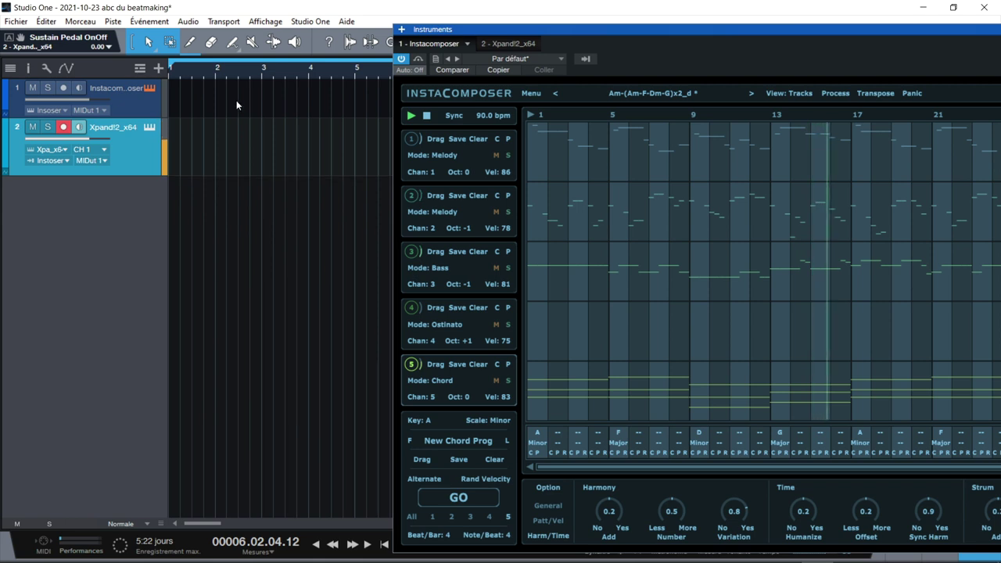
pyautogui.press(',')
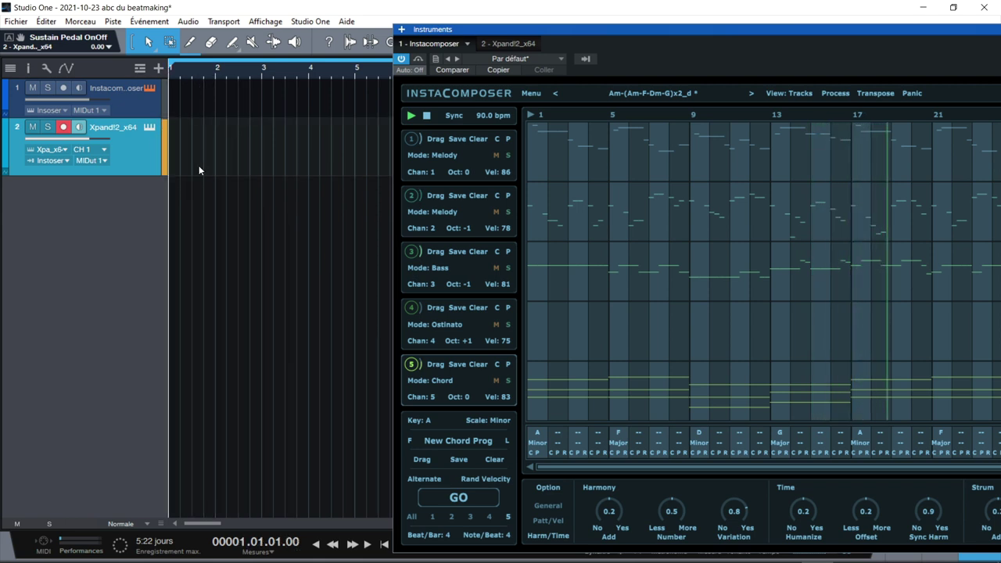
pyautogui.click(426, 116)
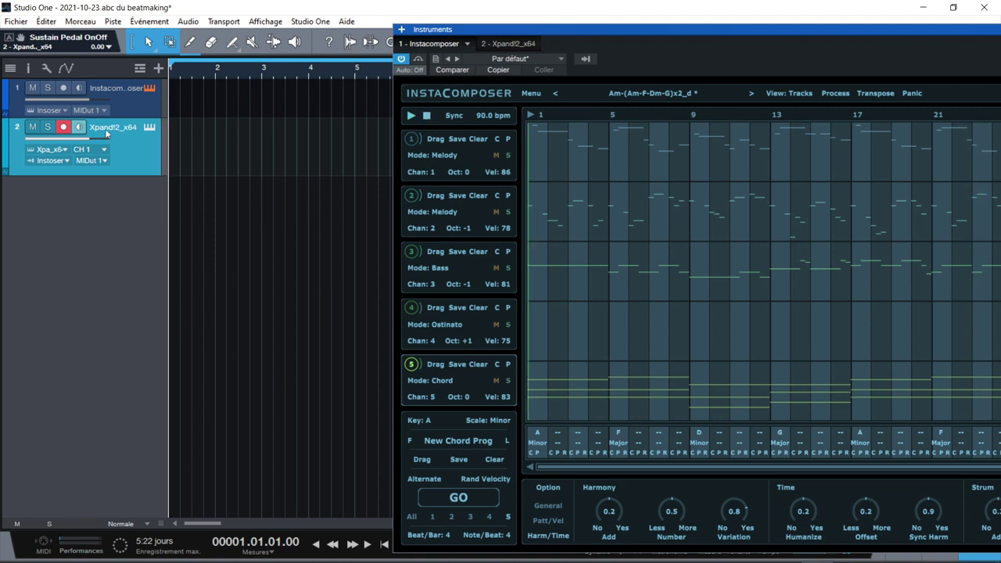
# Add an empty instrument track, enlarge it to show its routing and set its output to the existing Xpand!2_x64
pyautogui.rightClick(88, 255)
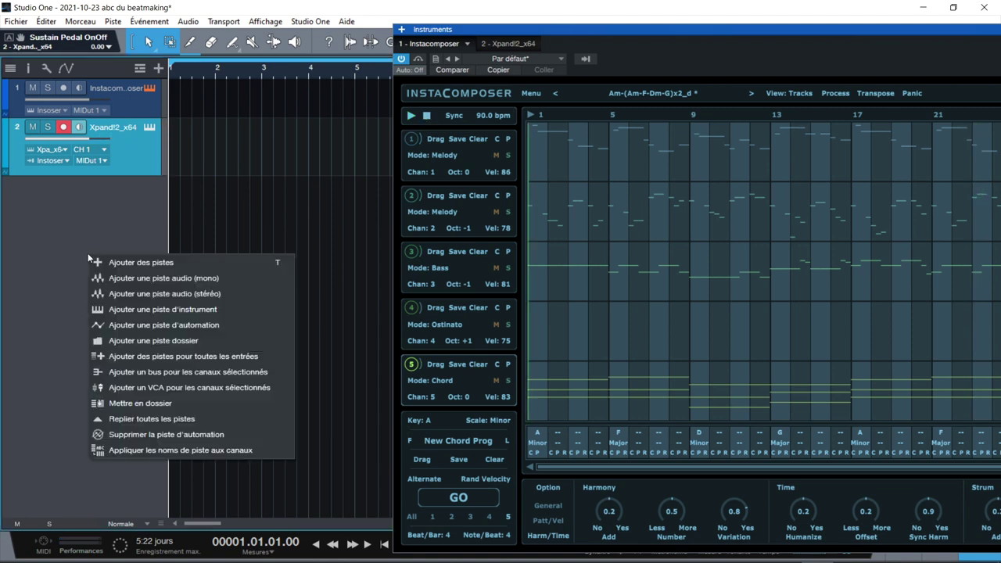
pyautogui.click(136, 309)
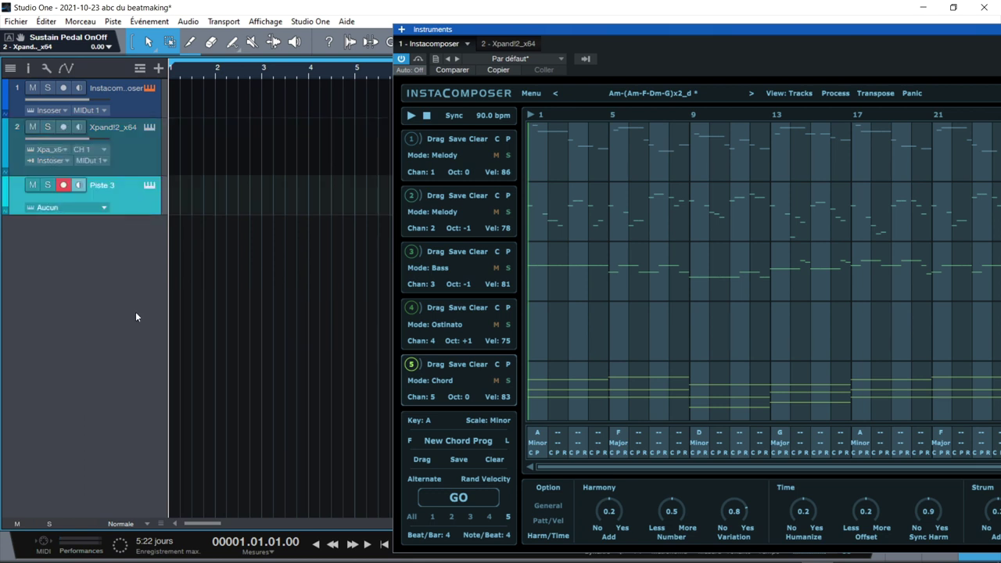
pyautogui.moveTo(119, 214); pyautogui.dragTo(119, 287)
pyautogui.click(105, 204)
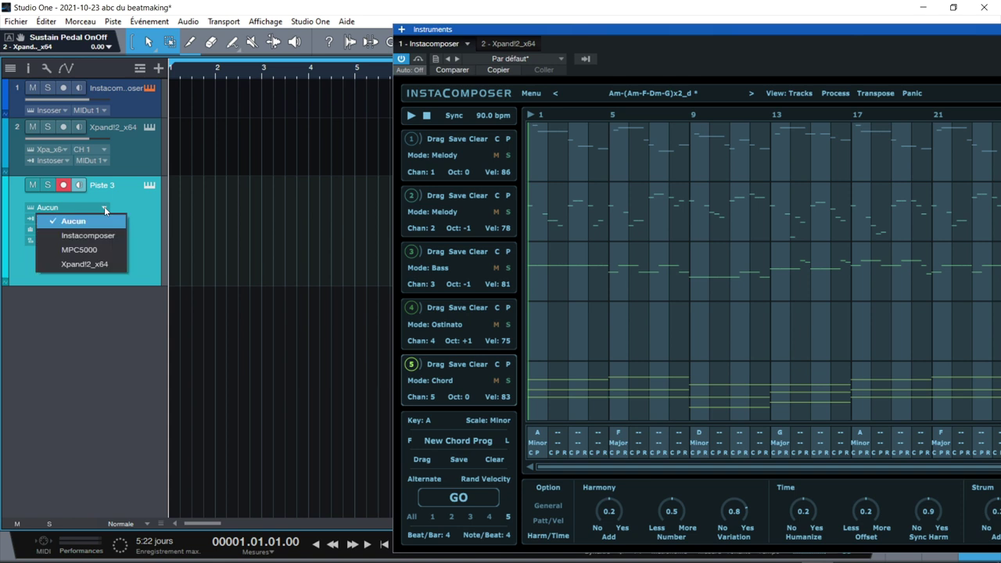
pyautogui.click(90, 263)
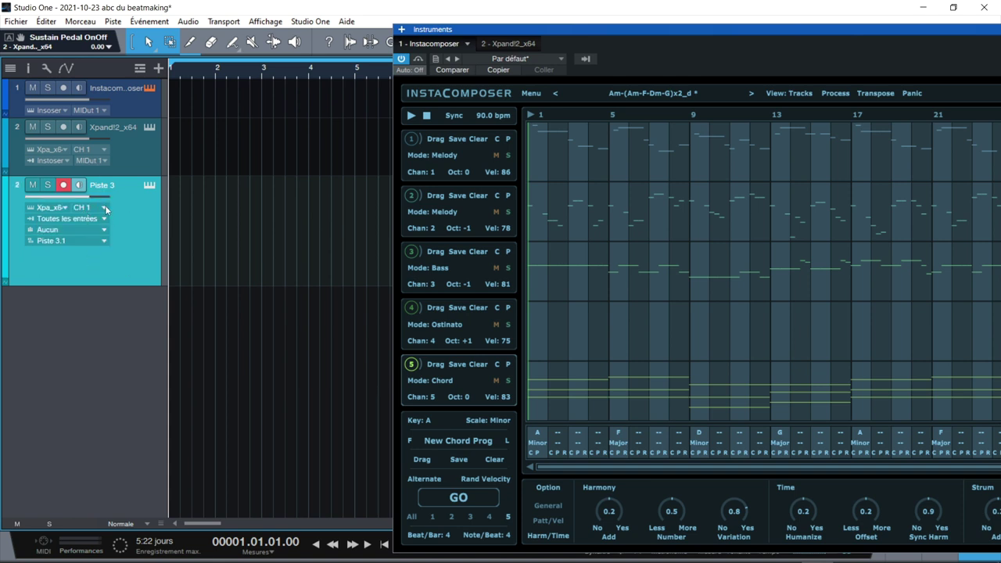
# Set Piste 3 to send on channel 2 and take its input from Instacomposer's MIDI Output 2
pyautogui.click(105, 205)
pyautogui.click(110, 237)
pyautogui.click(103, 220)
pyautogui.click(59, 262)
pyautogui.click(103, 218)
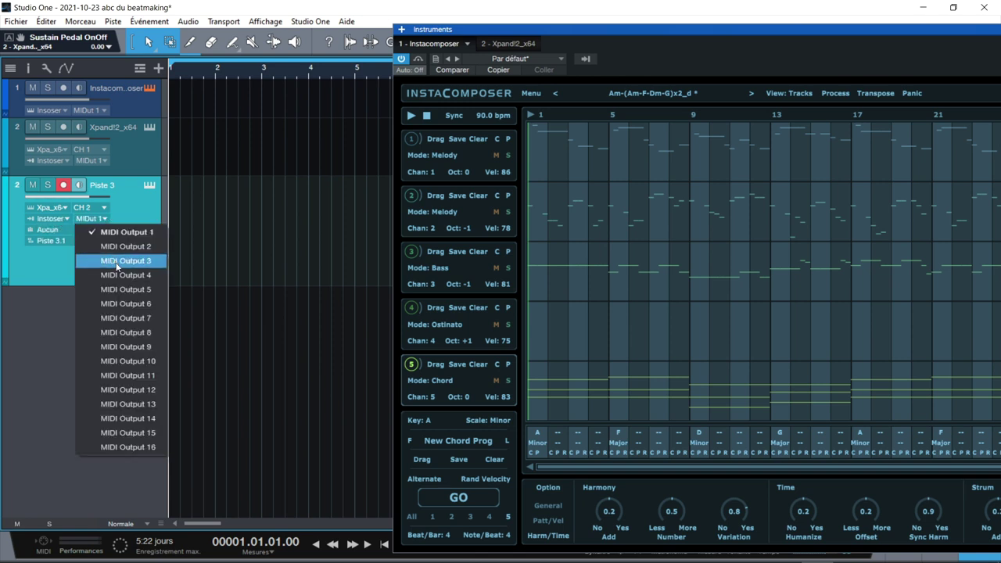
pyautogui.click(115, 249)
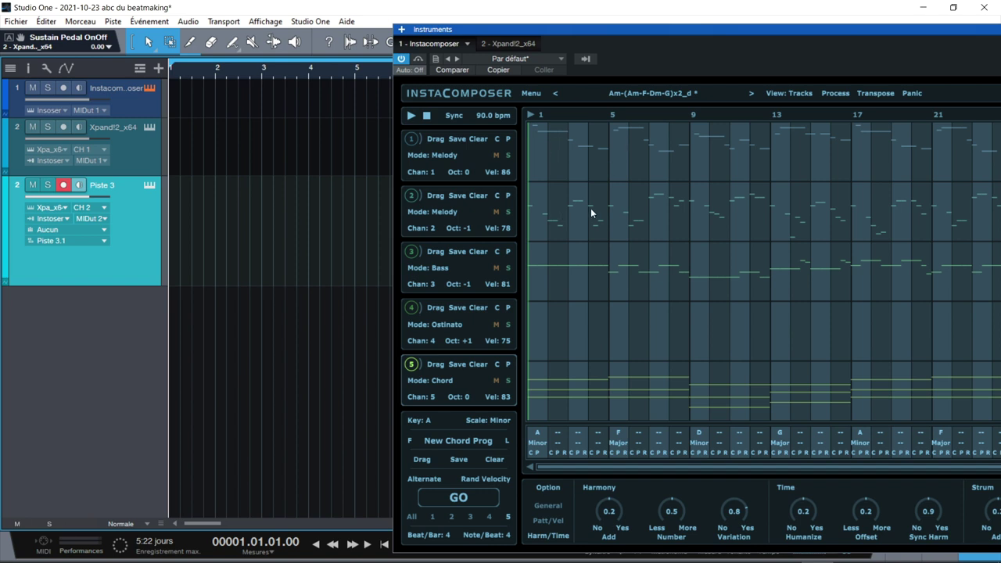
# Load the Blues FM Organ+ sound from 012 Organs into Part B of Xpand!2
pyautogui.click(509, 44)
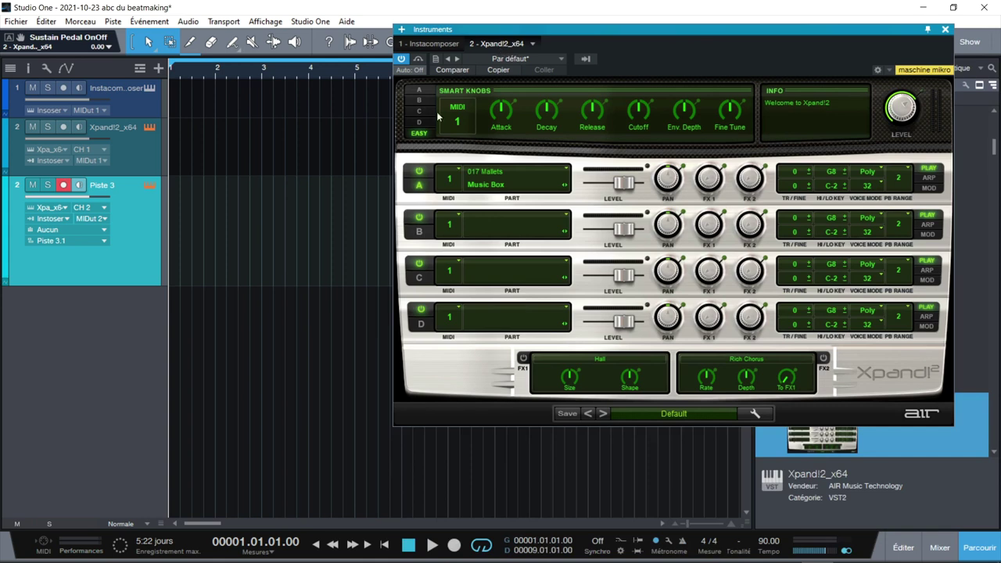
pyautogui.click(492, 226)
pyautogui.moveTo(520, 298)
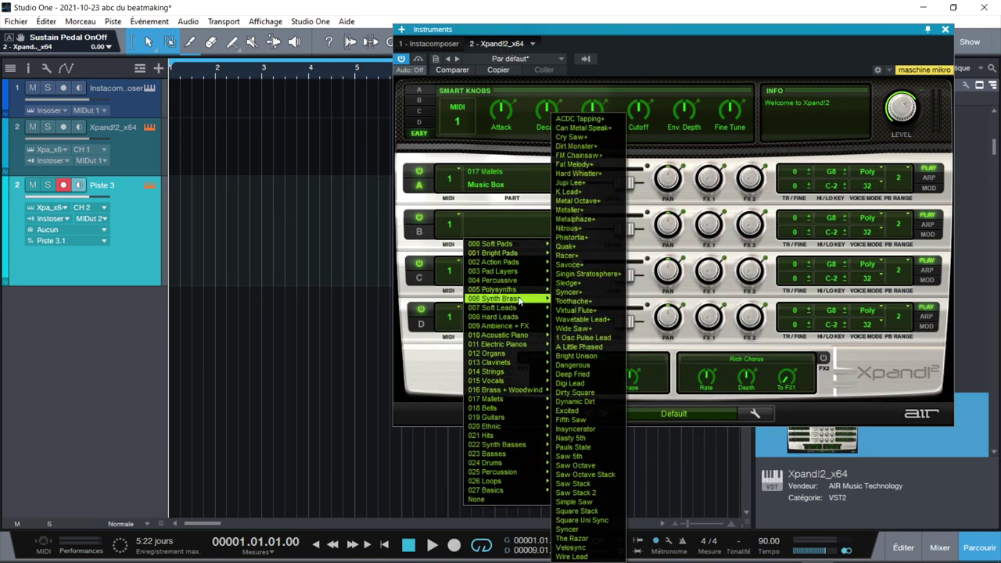
pyautogui.moveTo(504, 364)
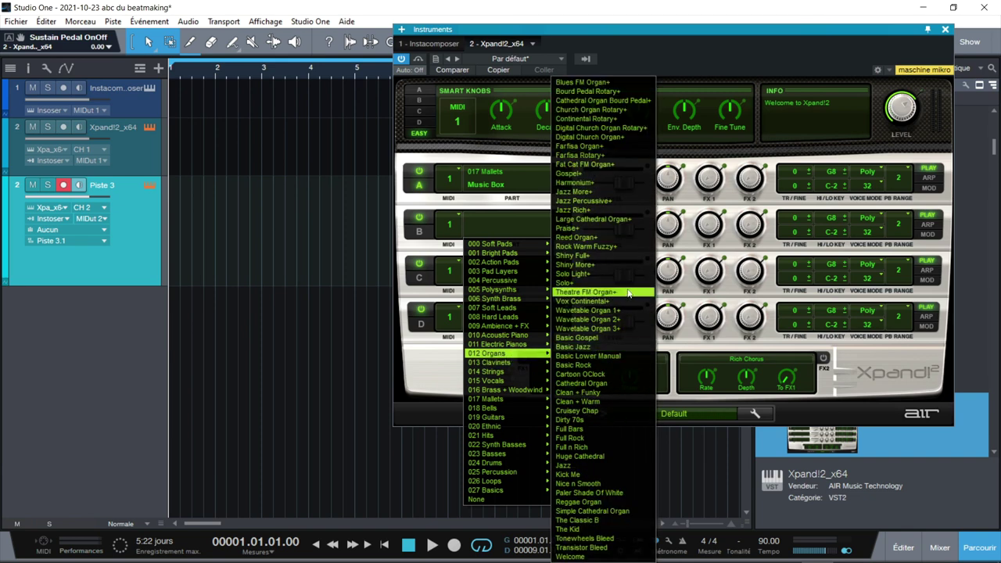
pyautogui.click(597, 81)
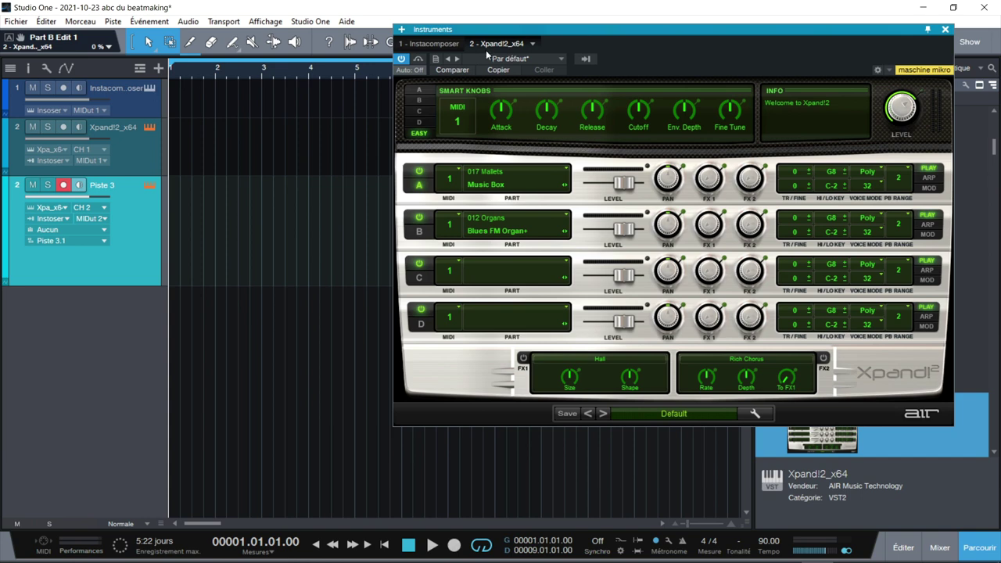
# Play InstaComposer's sequence and put both Xpand!2's Part B and Piste 3 on MIDI channel 2
pyautogui.click(438, 43)
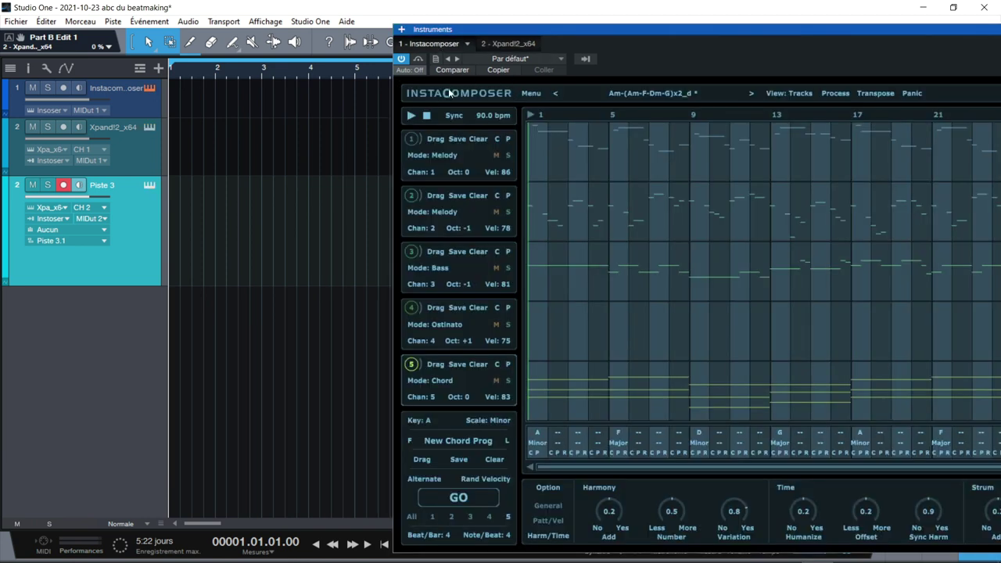
pyautogui.click(412, 114)
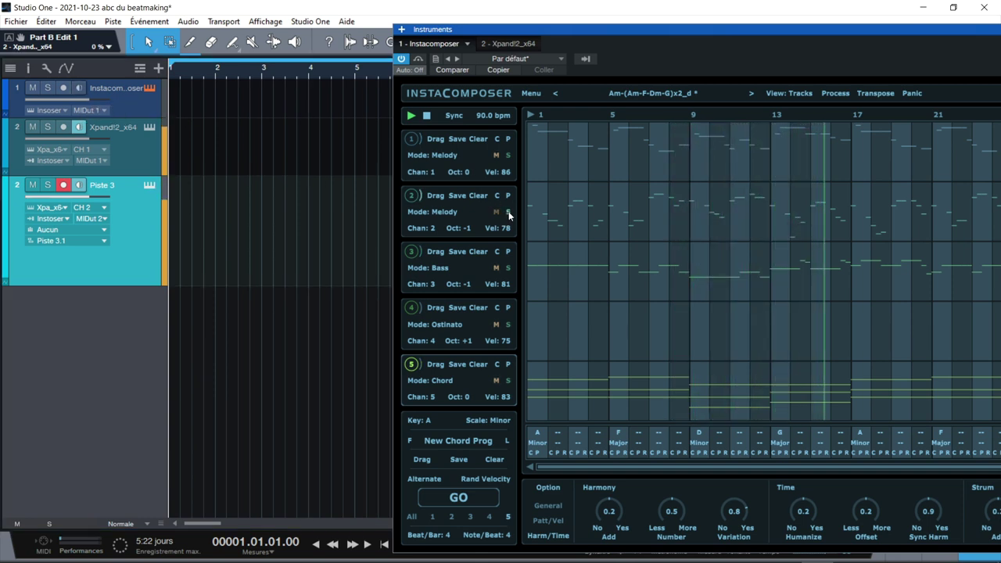
pyautogui.click(149, 129)
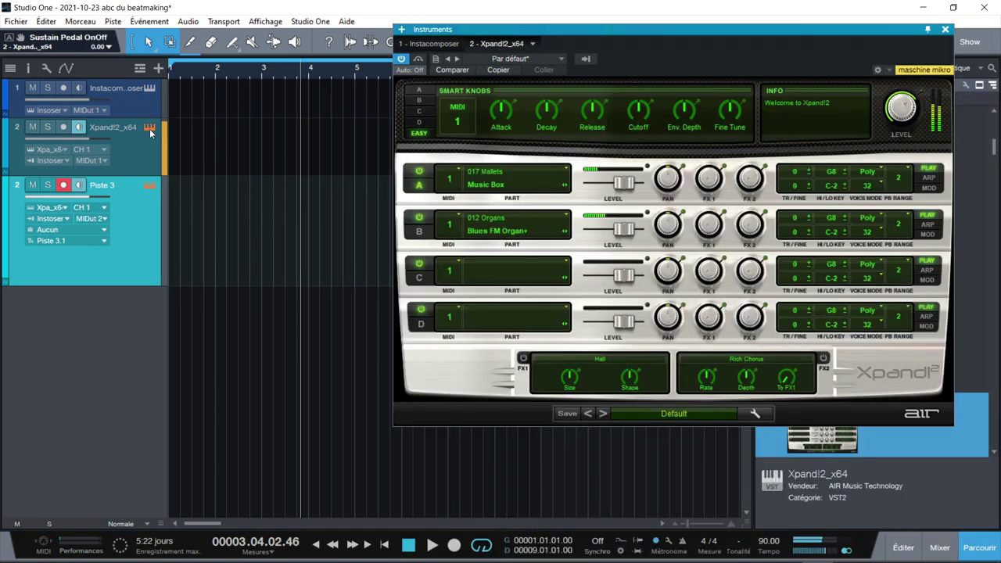
pyautogui.click(450, 229)
pyautogui.click(450, 255)
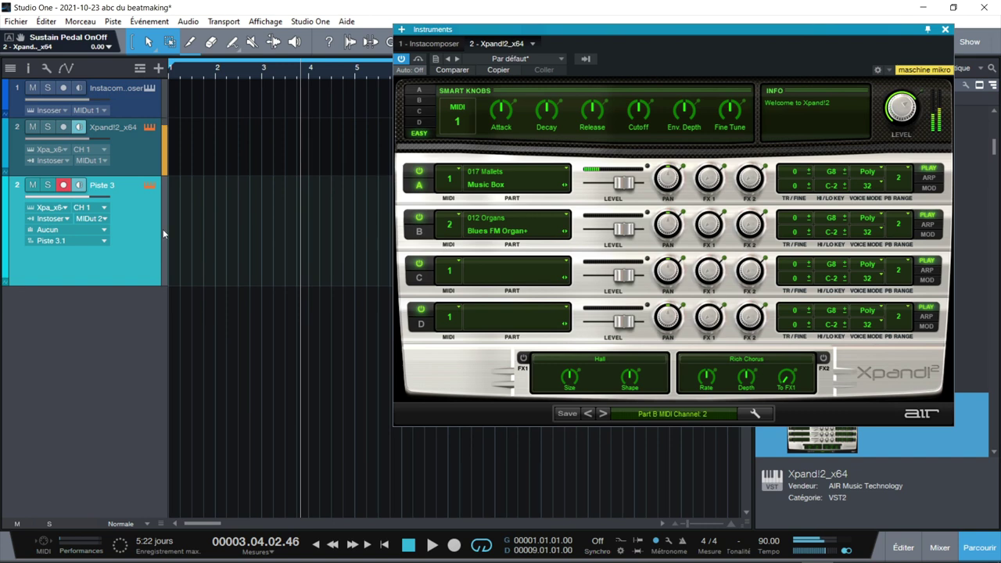
pyautogui.click(106, 232)
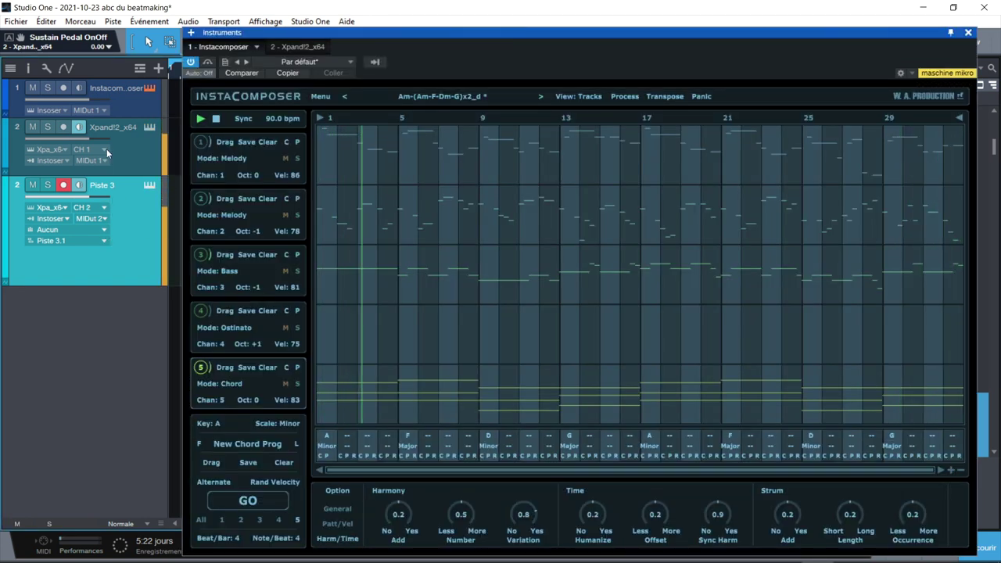
# Listen to the Xpand!2 track and Piste 3 soloed in turn, clear the solo and stop InstaComposer's playback
pyautogui.click(47, 129)
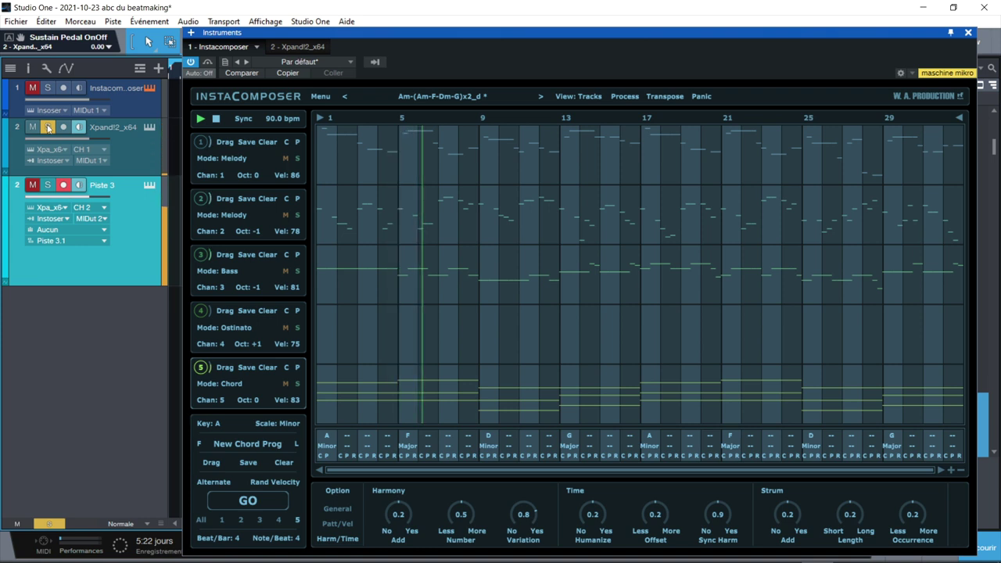
pyautogui.click(47, 186)
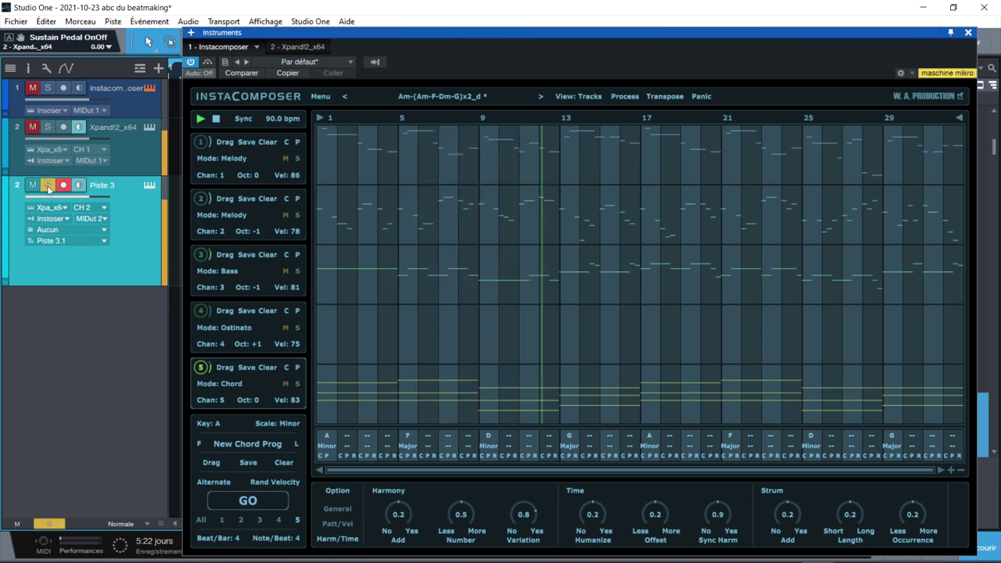
pyautogui.click(48, 186)
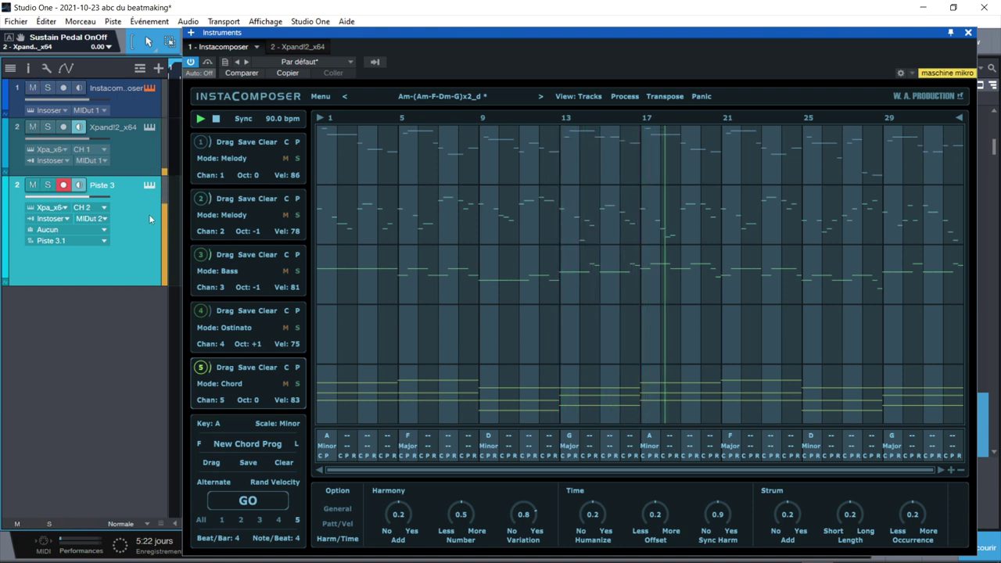
pyautogui.click(217, 121)
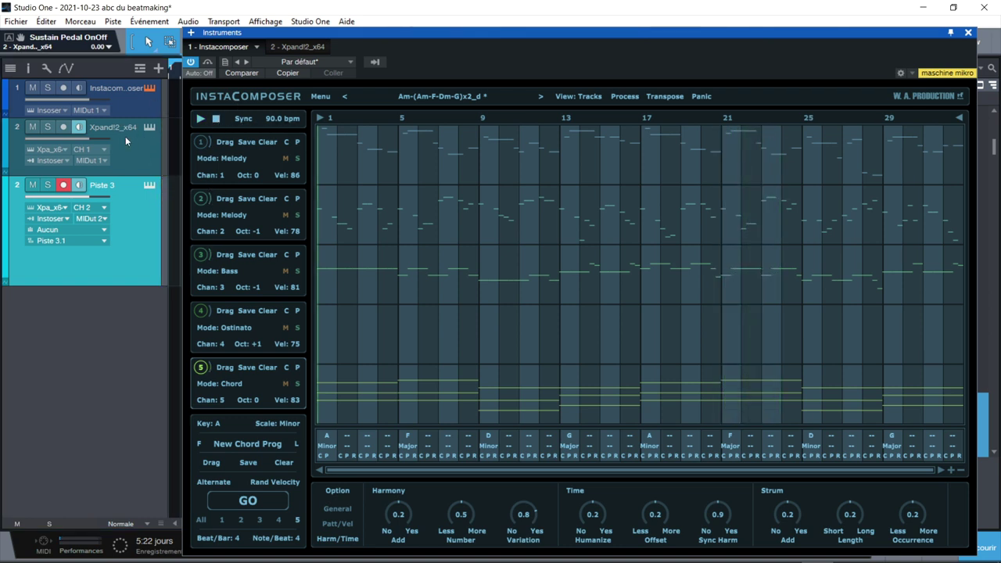
# Set Xpand!2's Part C to MIDI channel 3 and load the Full Finger Bass sound from 023 Basses
pyautogui.moveTo(125, 174); pyautogui.dragTo(123, 224)
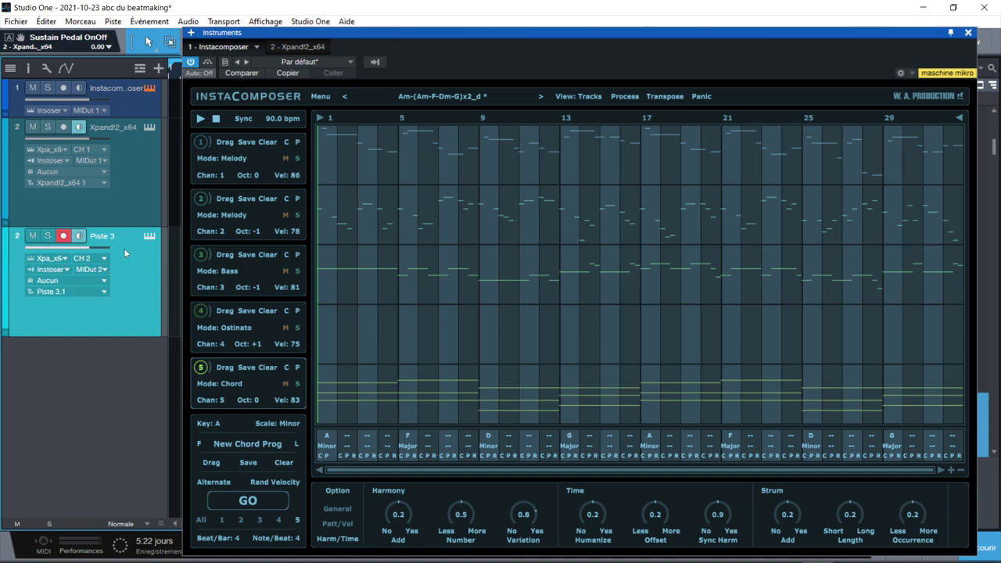
pyautogui.click(147, 238)
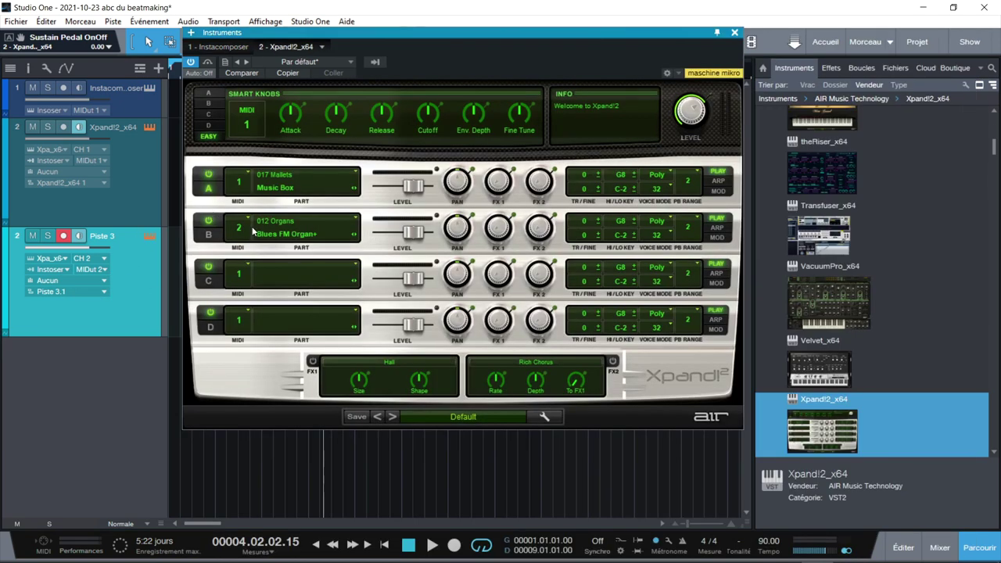
pyautogui.click(244, 276)
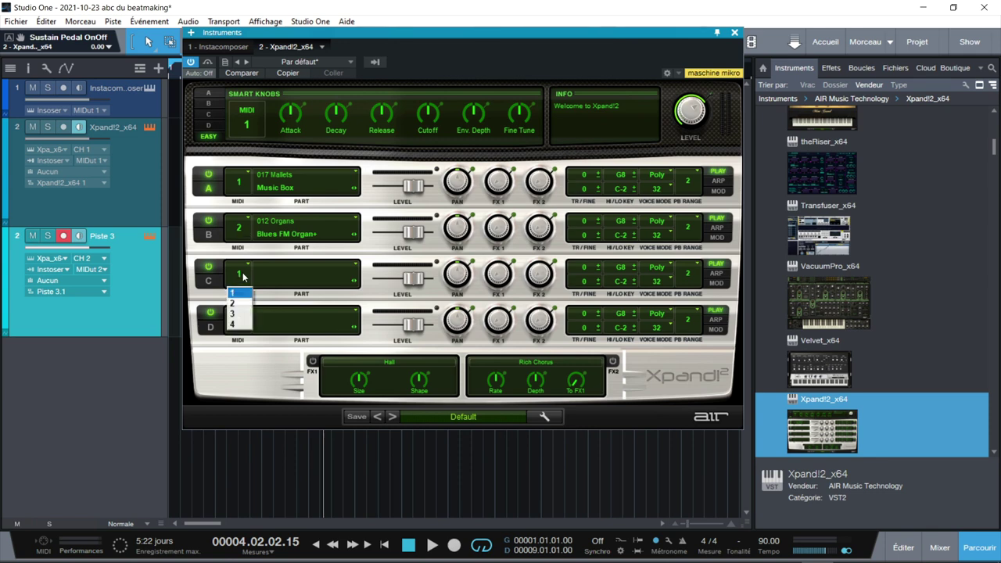
pyautogui.click(237, 315)
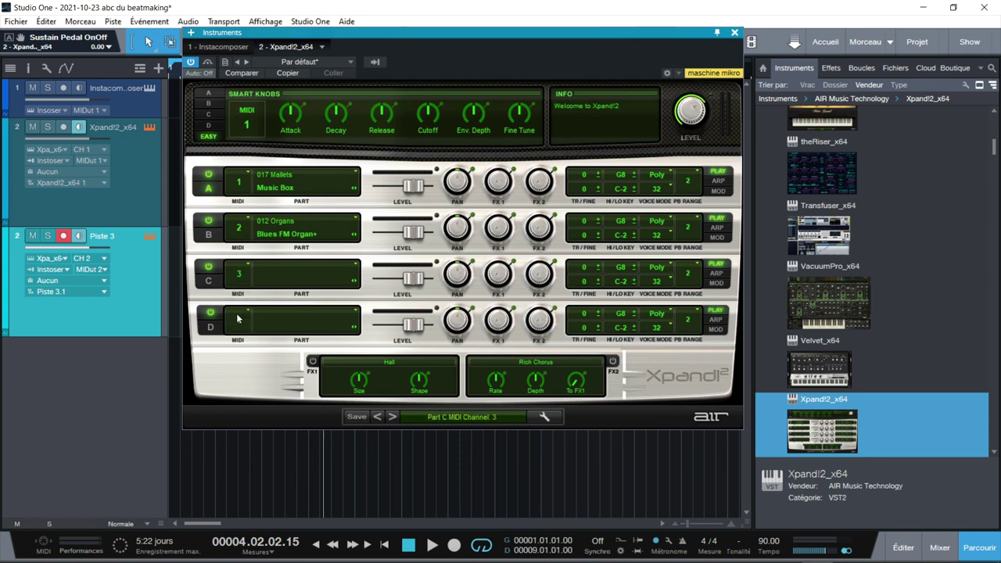
pyautogui.click(320, 277)
pyautogui.click(297, 377)
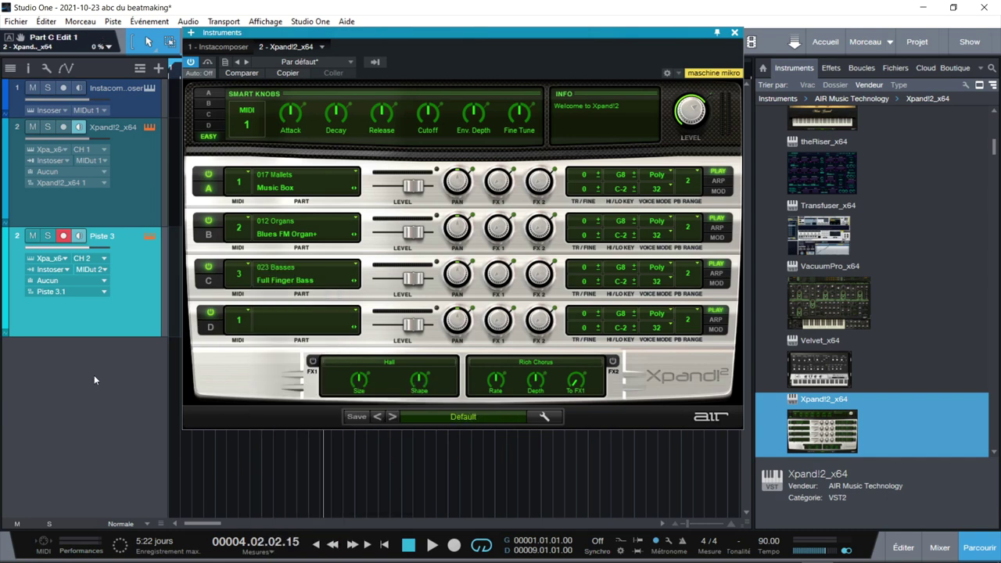
# Add an instrument track below Piste 3, enlarge it to show its routing, and assign it to Xpand!2_x64
pyautogui.rightClick(94, 375)
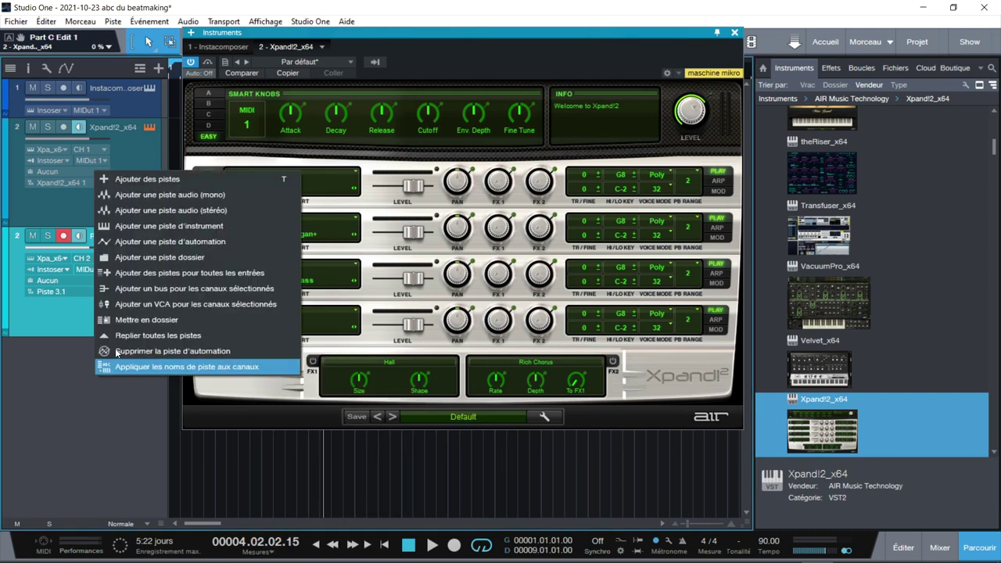
pyautogui.click(144, 227)
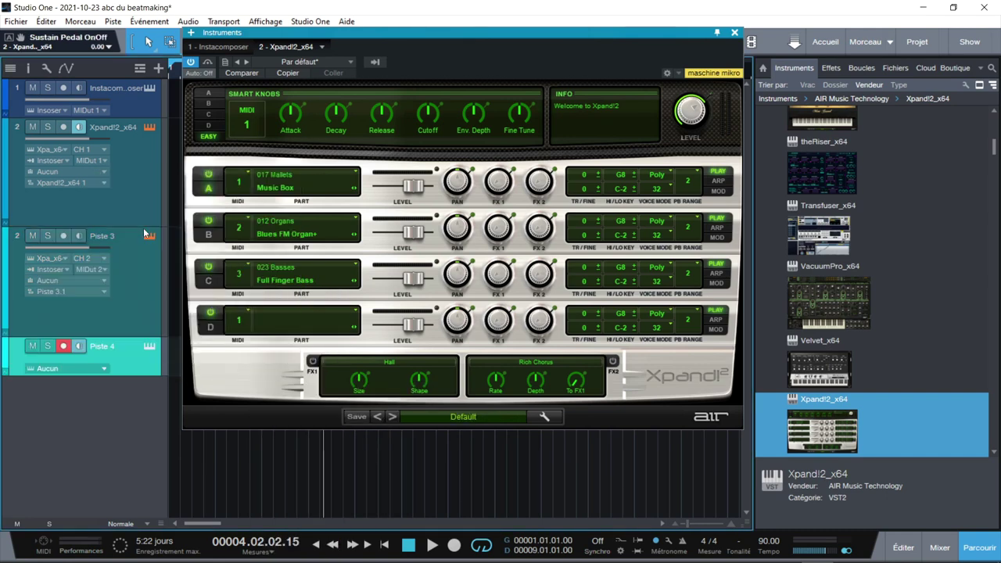
pyautogui.moveTo(123, 375); pyautogui.dragTo(120, 424)
pyautogui.click(103, 368)
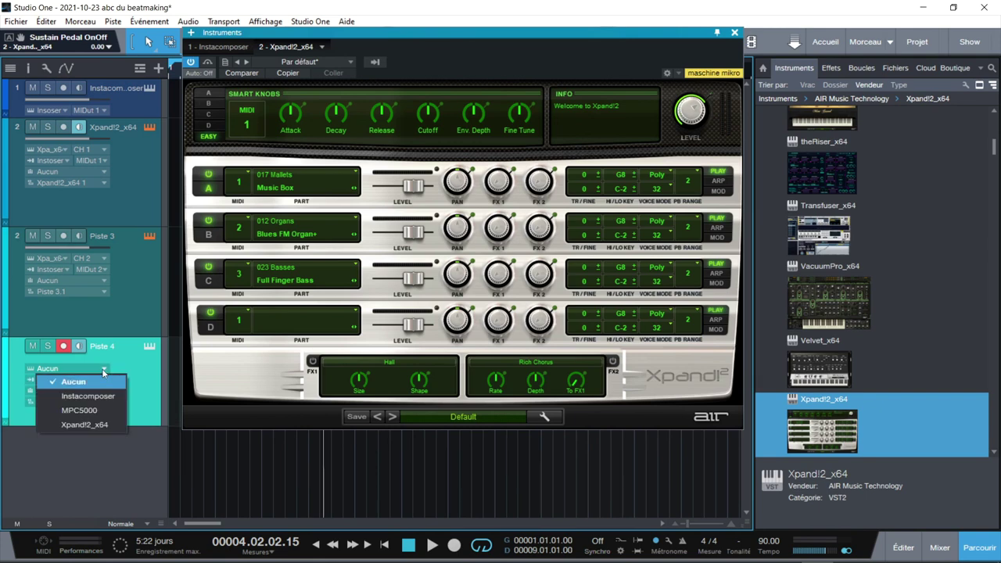
pyautogui.click(83, 425)
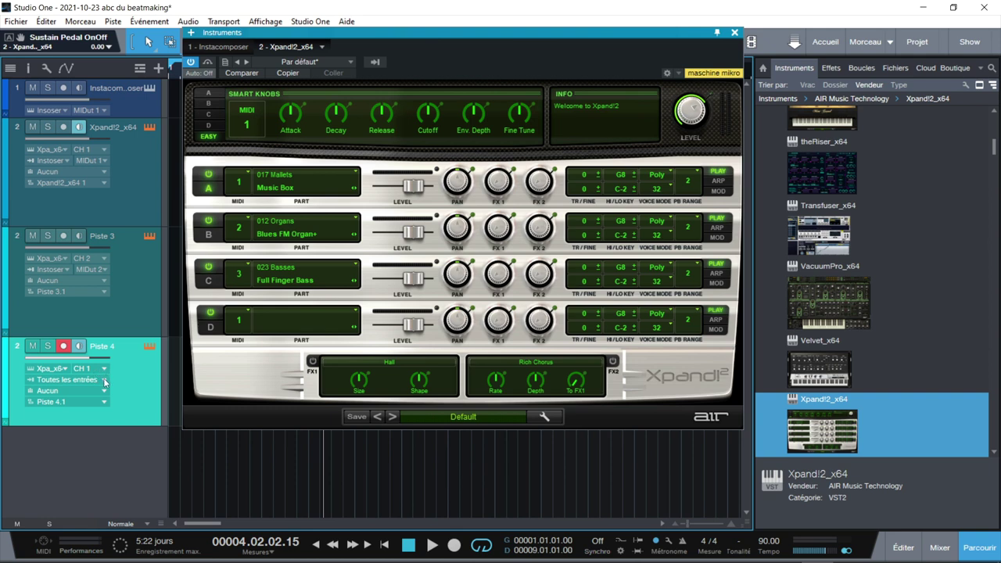
# Set Piste 4 to send on channel 3 and take its input from Instacomposer's MIDI Output 3
pyautogui.click(104, 381)
pyautogui.click(101, 424)
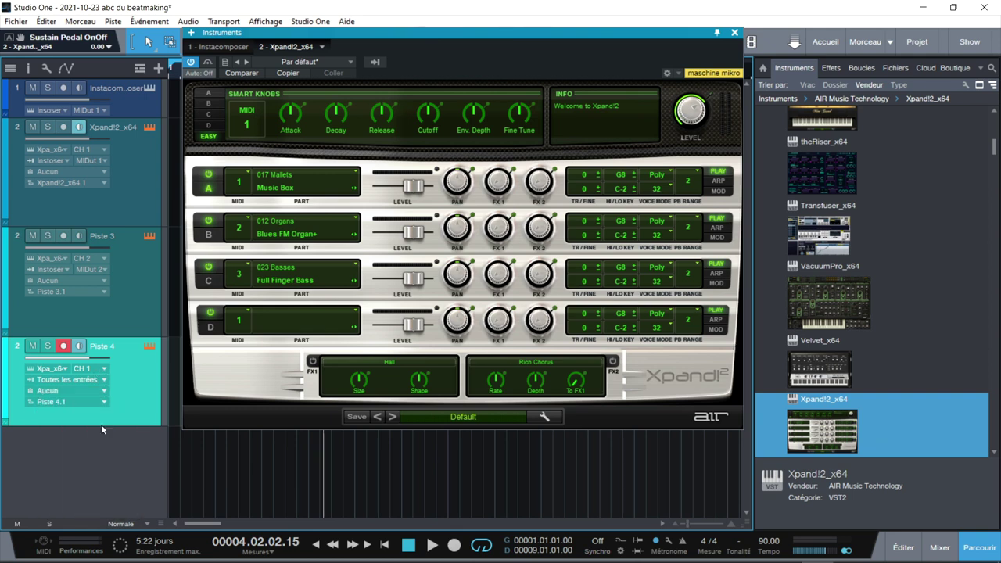
pyautogui.click(104, 369)
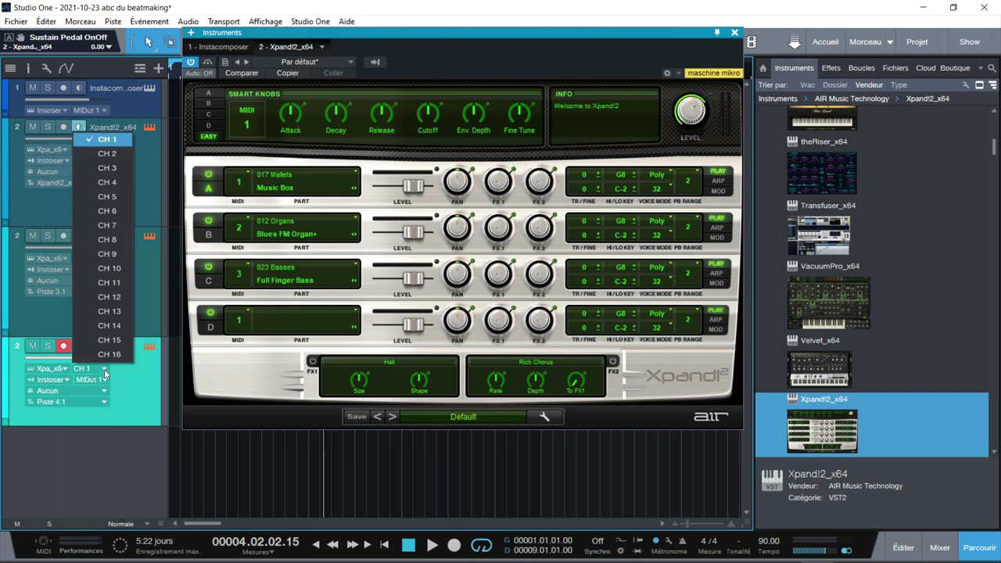
pyautogui.click(107, 167)
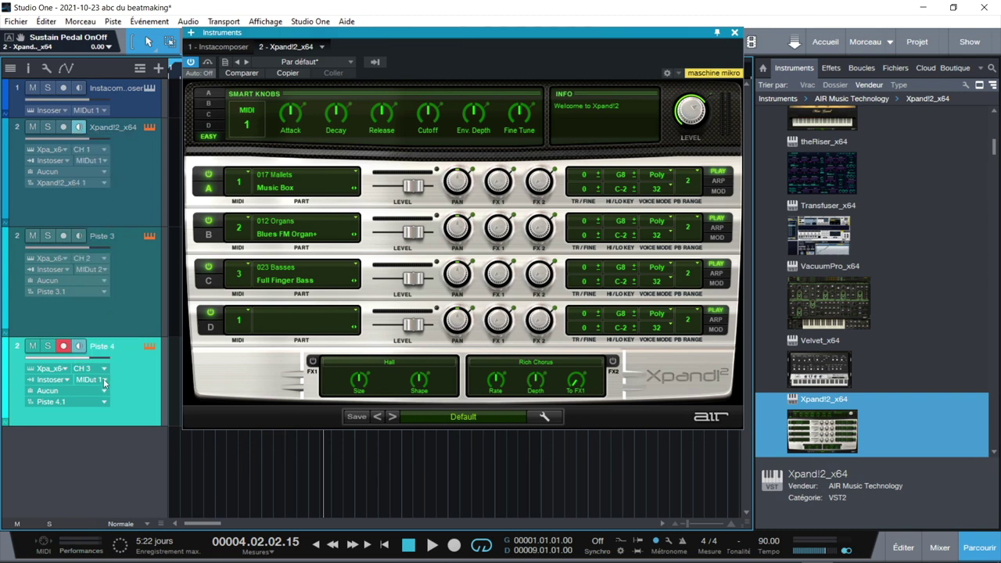
pyautogui.click(103, 380)
pyautogui.click(125, 180)
# Play InstaComposer's sequence, set the Bass track's octave to 0, and stop the playback
pyautogui.click(216, 47)
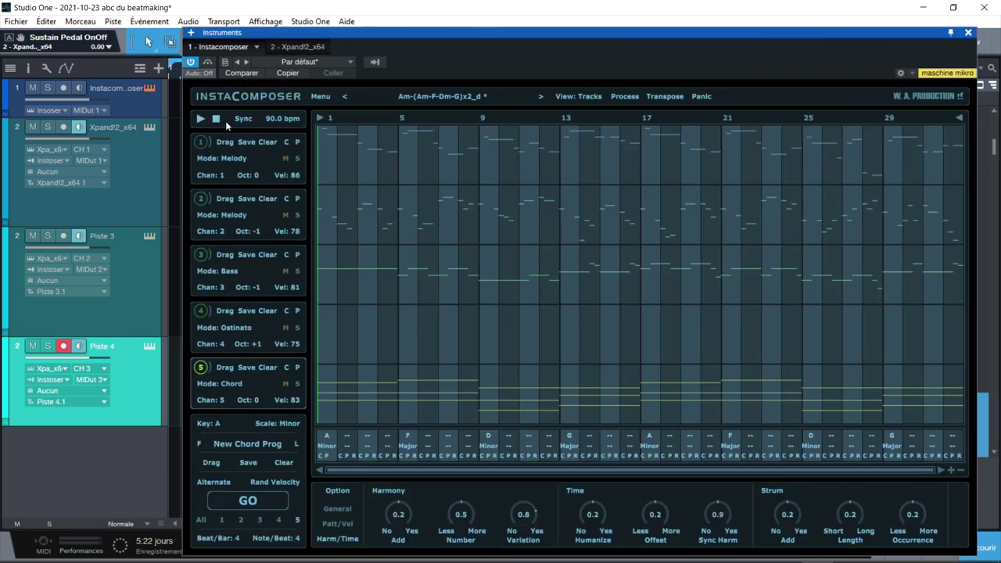
pyautogui.click(200, 119)
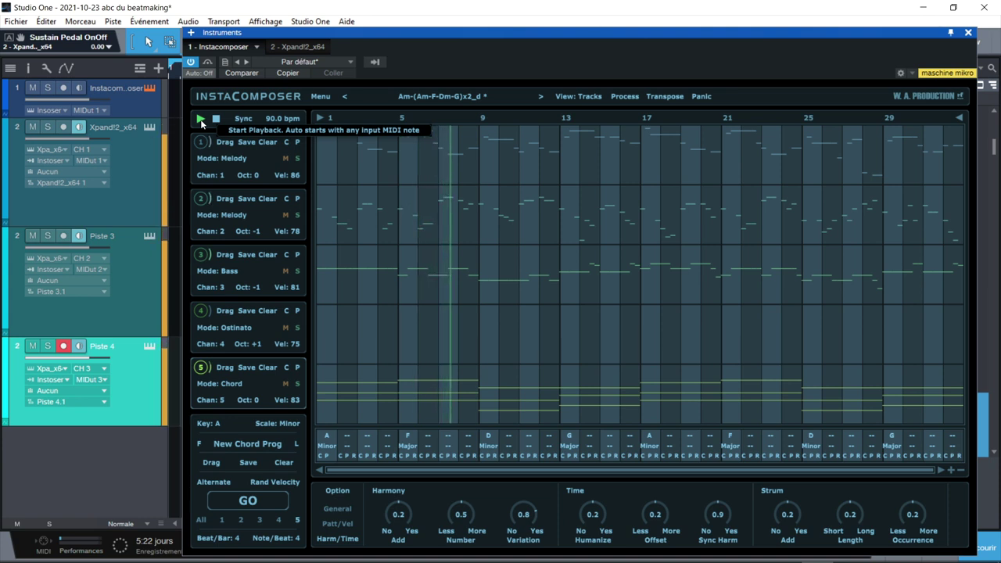
pyautogui.click(255, 286)
pyautogui.click(280, 239)
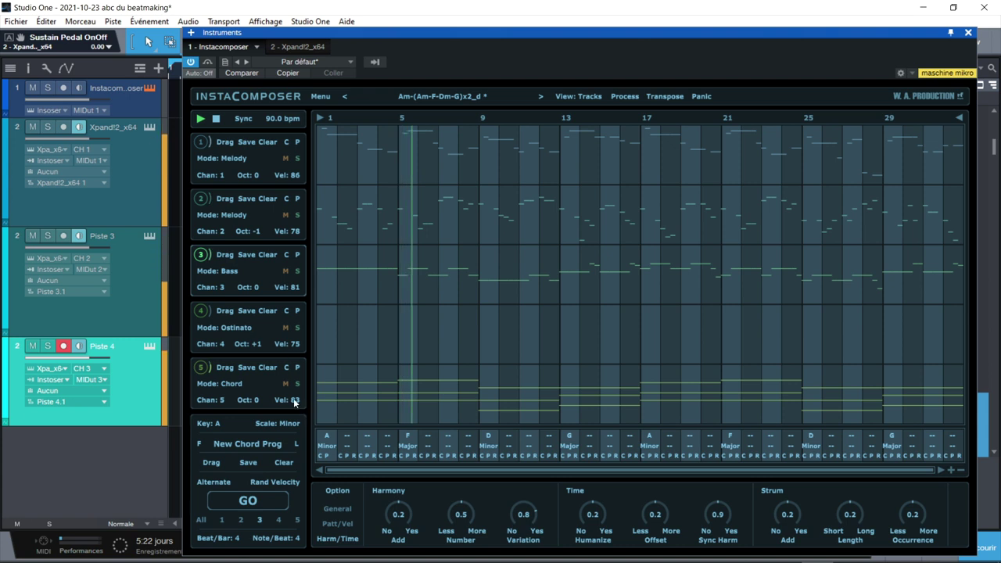
pyautogui.click(217, 118)
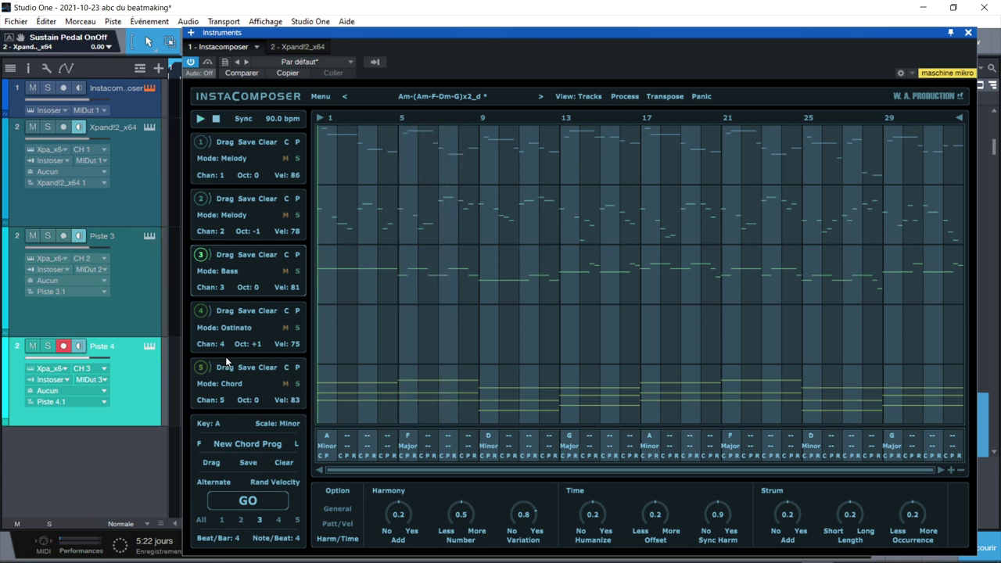
# Add an instrument track below Piste 4, enlarge it to show its routing, and assign it to Xpand!2_x64
pyautogui.rightClick(69, 462)
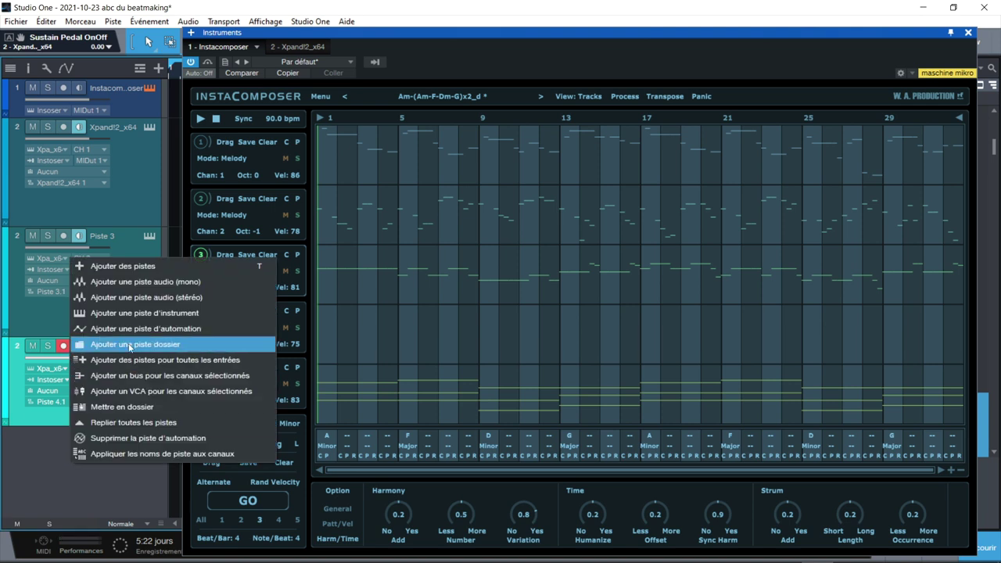
pyautogui.click(127, 313)
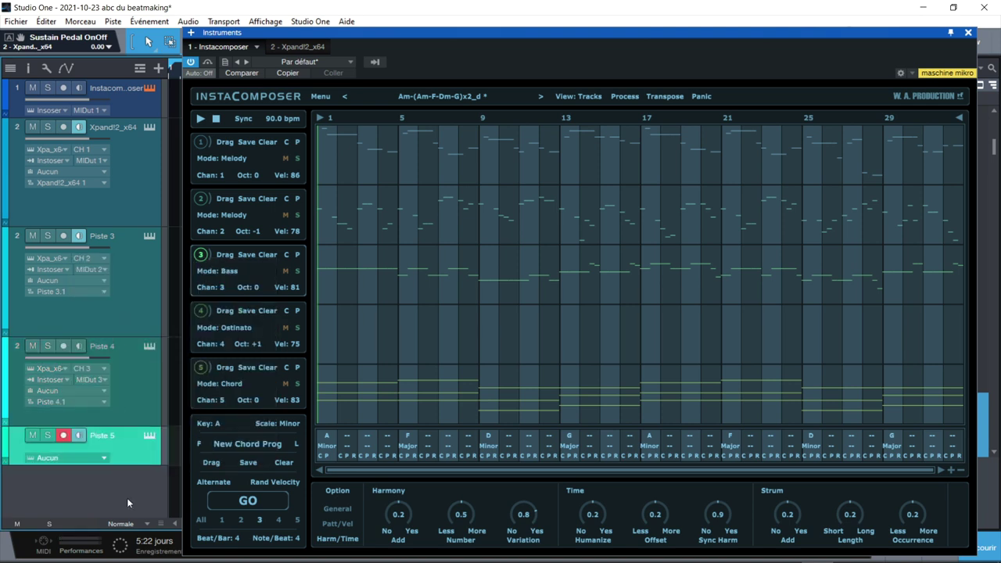
pyautogui.click(103, 459)
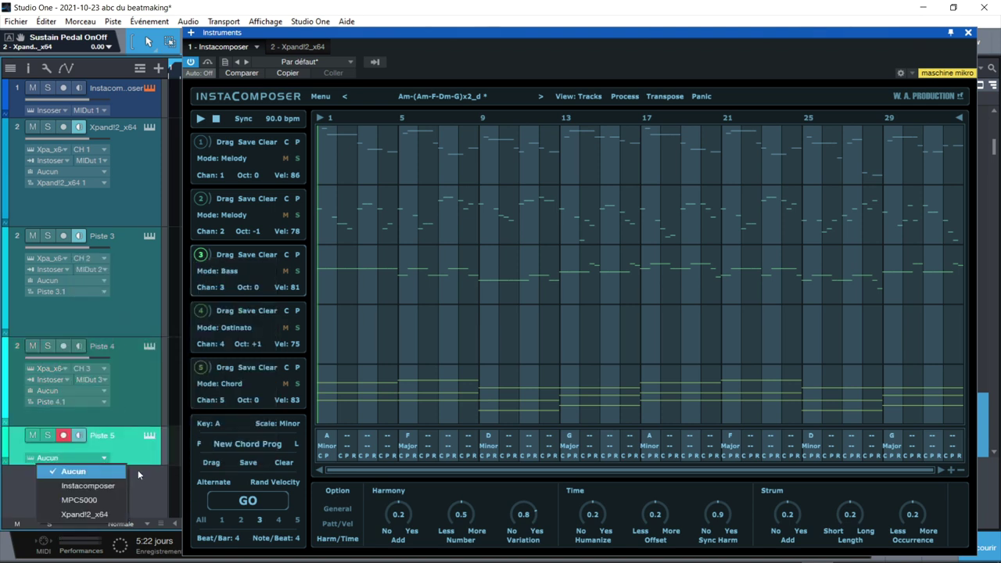
pyautogui.click(143, 464)
pyautogui.moveTo(143, 466); pyautogui.dragTo(144, 507)
pyautogui.click(102, 459)
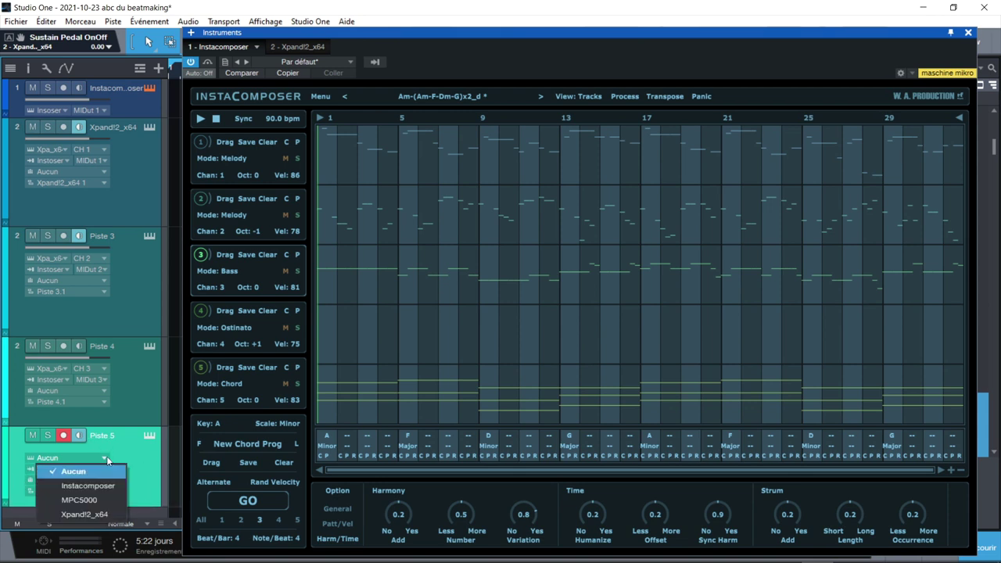
pyautogui.click(98, 517)
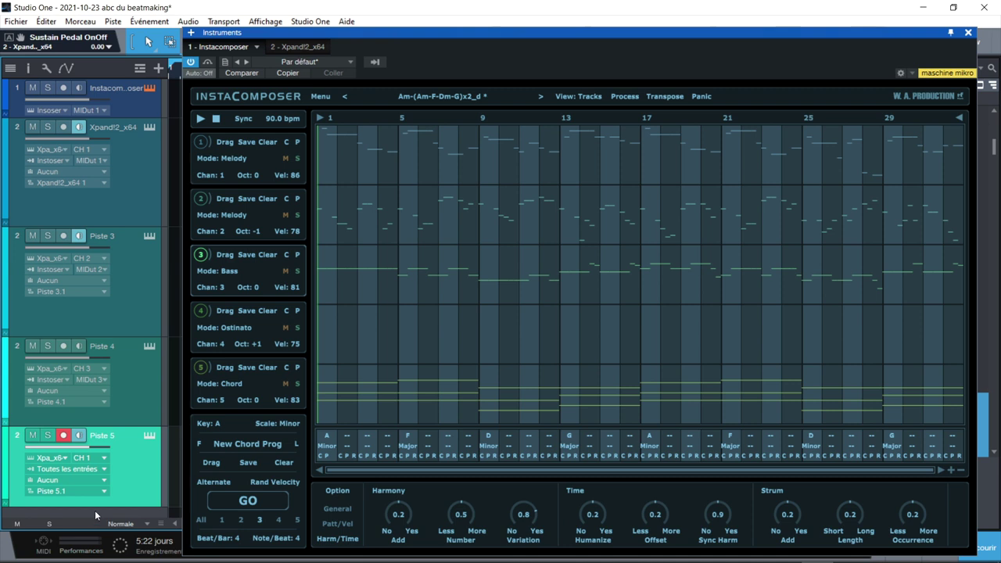
# Set Piste 5 to send on channel 5 and take its input from Instacomposer's MIDI Output 5
pyautogui.click(101, 469)
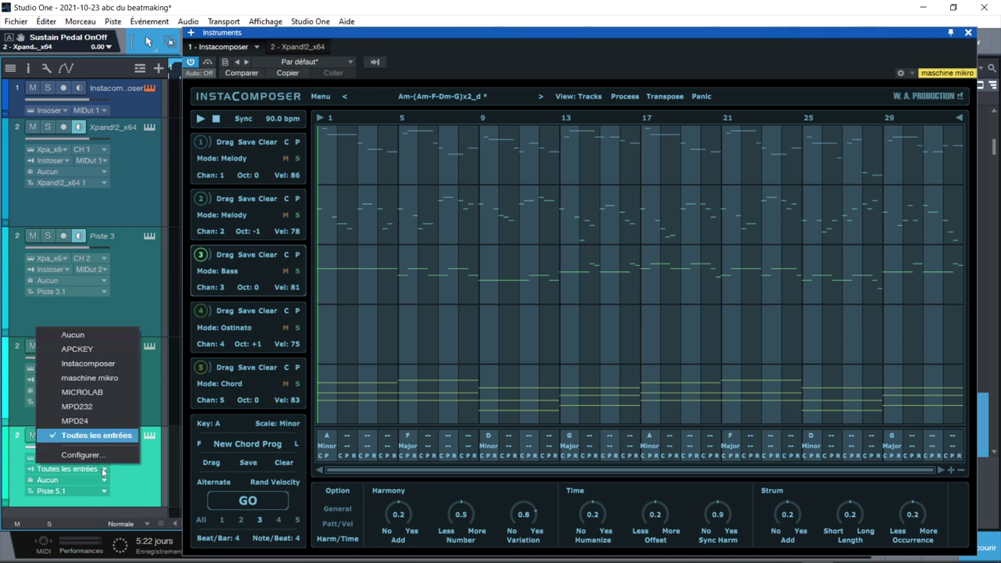
pyautogui.click(87, 363)
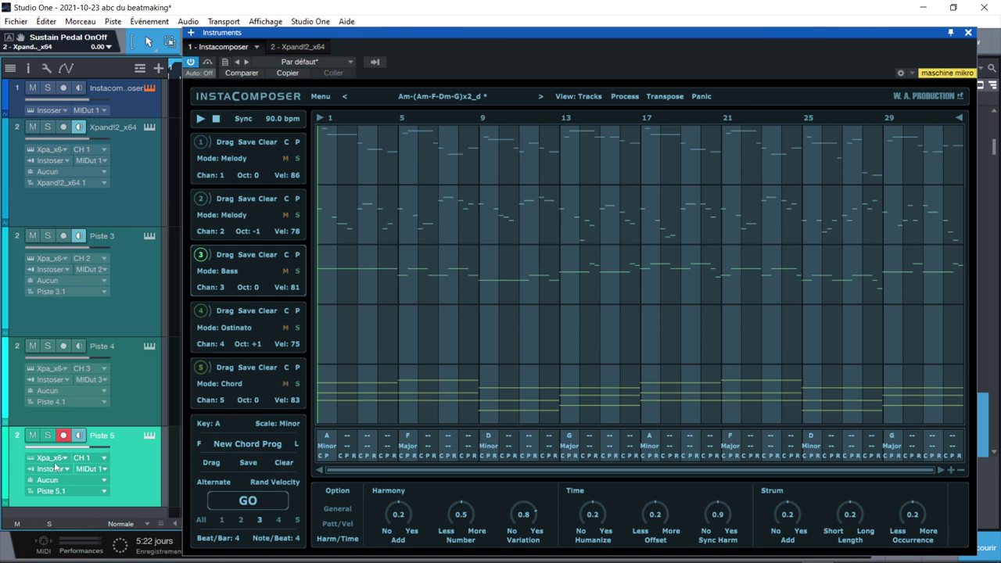
pyautogui.click(106, 458)
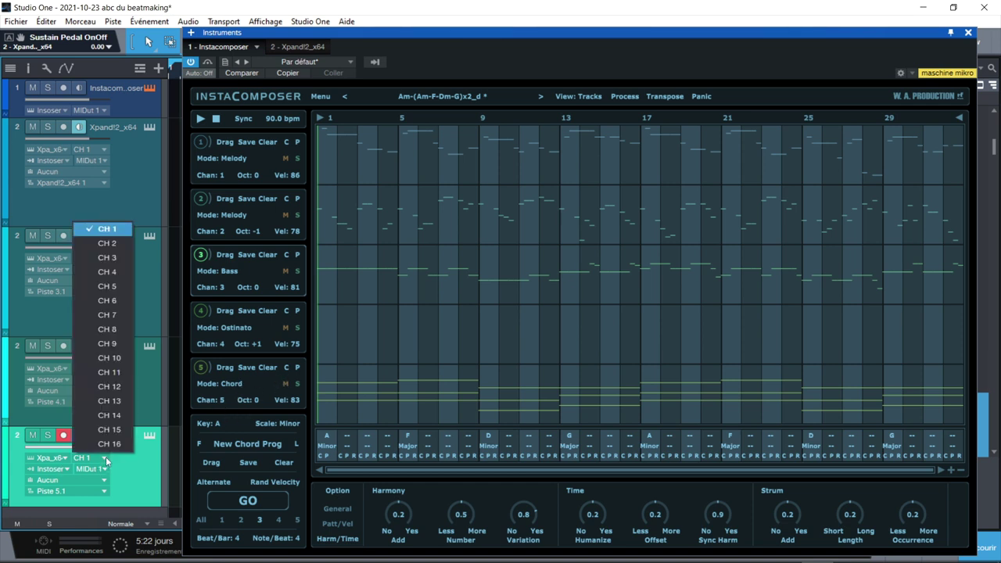
pyautogui.click(117, 286)
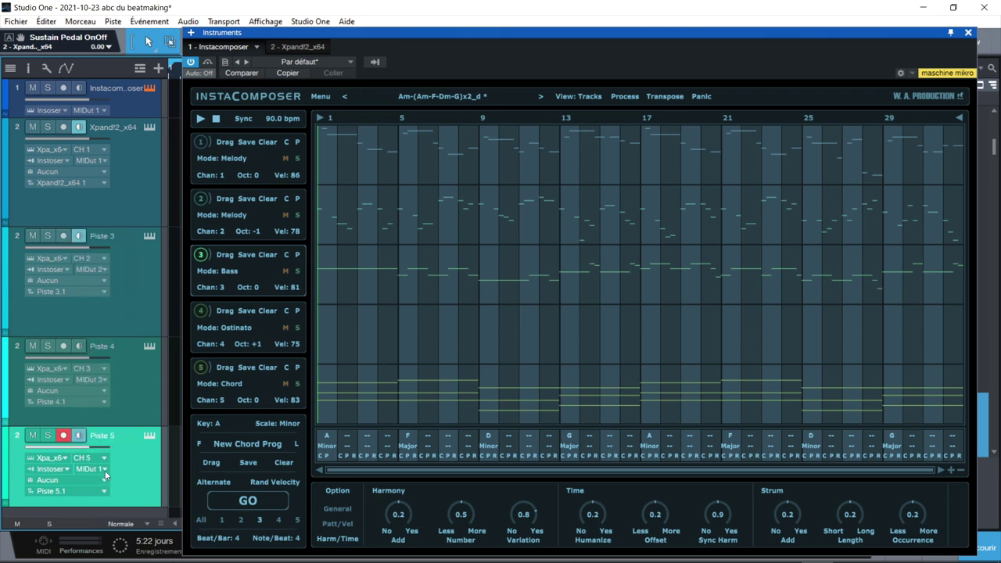
pyautogui.click(105, 470)
pyautogui.click(139, 303)
# Put both Xpand!2's Part D and Piste 5's send on MIDI channel 4
pyautogui.click(149, 438)
pyautogui.click(240, 318)
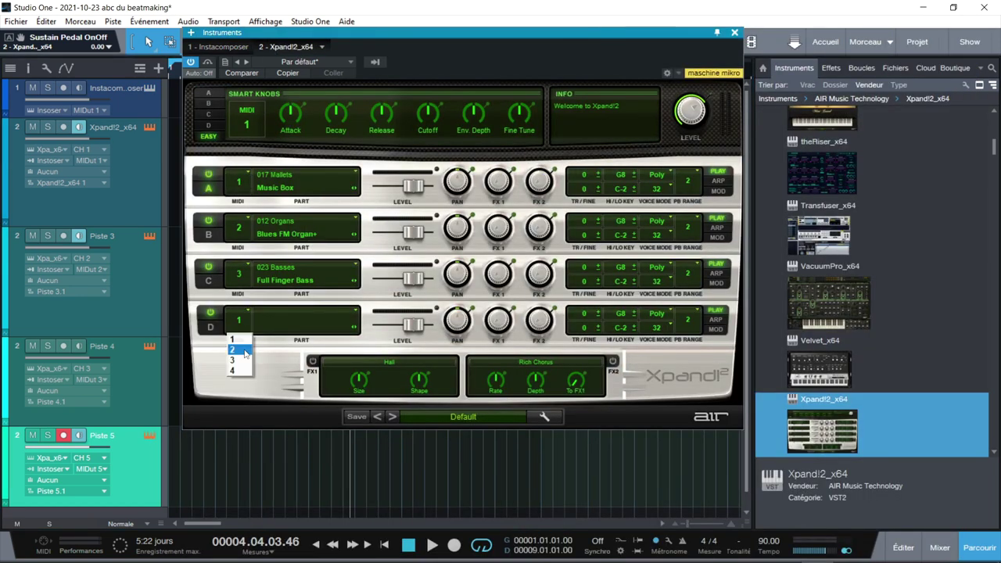
pyautogui.click(234, 372)
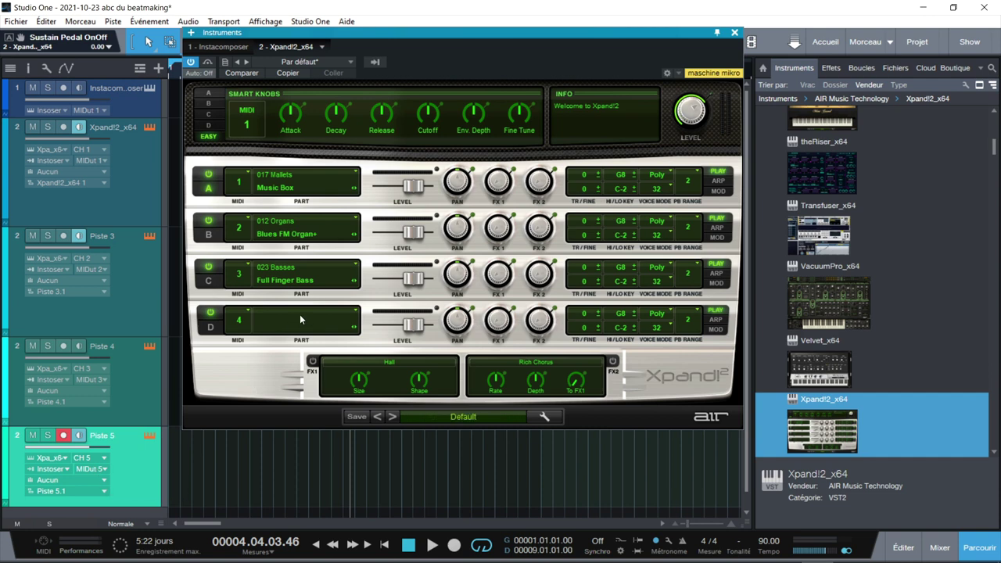
pyautogui.click(102, 462)
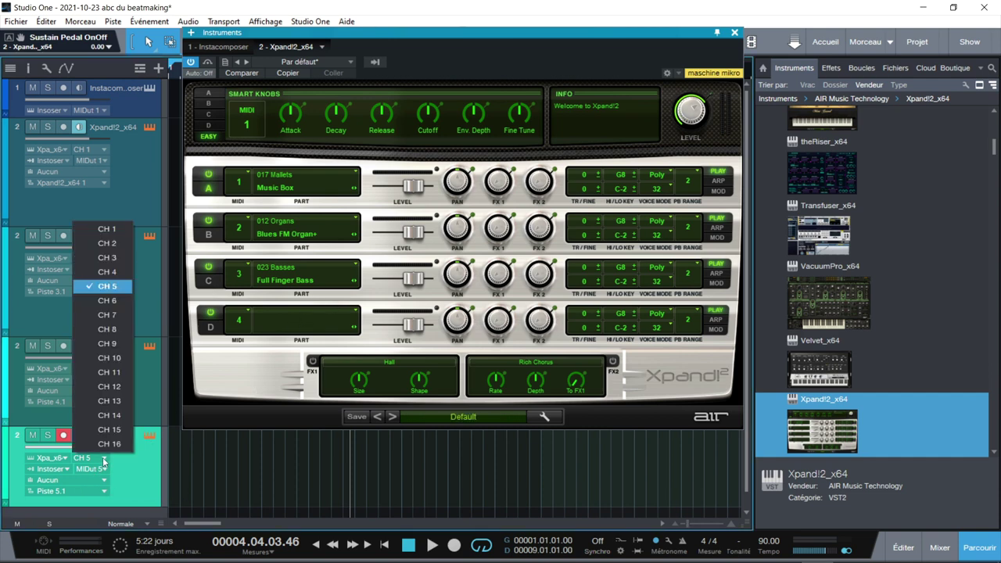
pyautogui.click(116, 271)
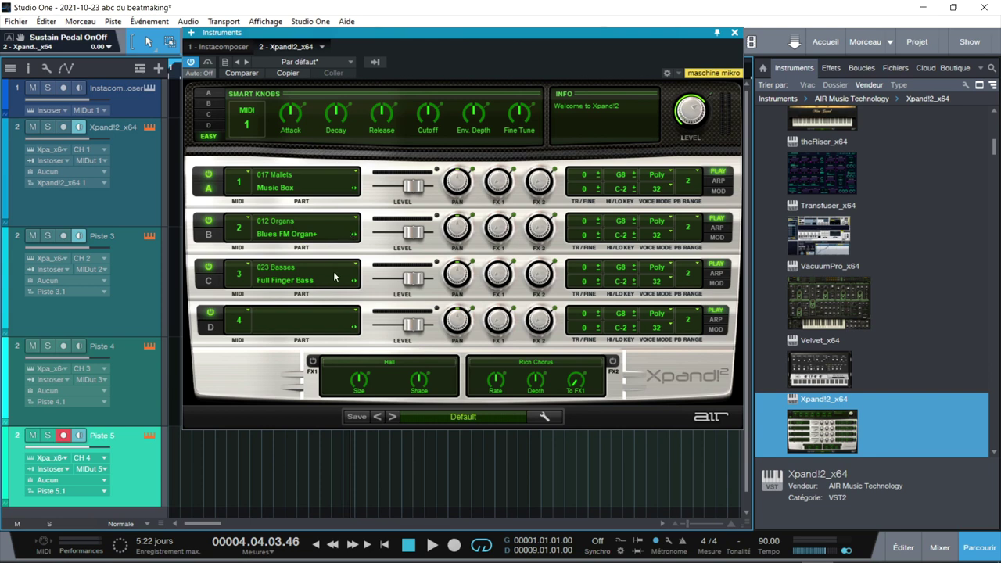
# Load the Edge Piano+ sound from 010 Acoustic Piano into Part D of Xpand!2
pyautogui.click(307, 313)
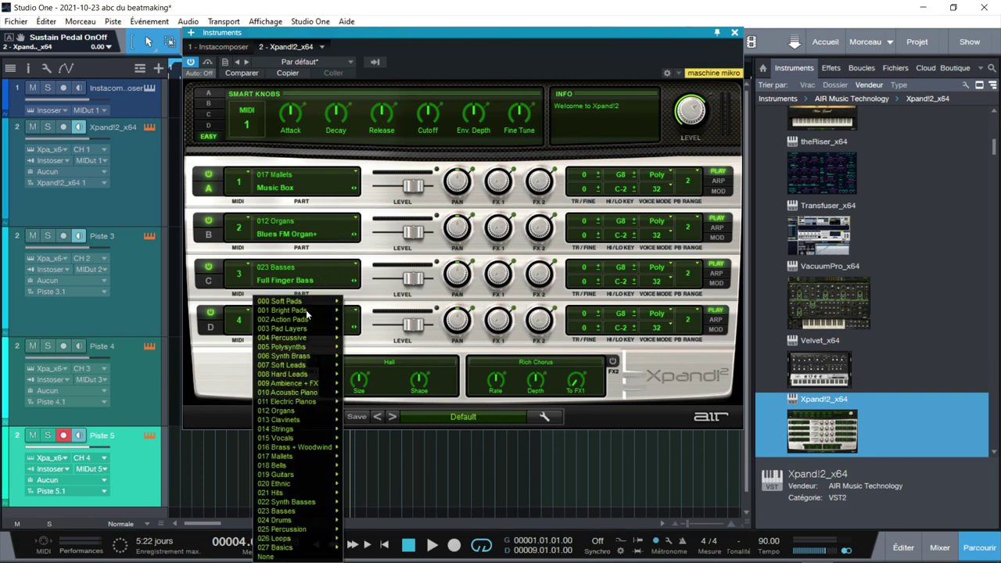
pyautogui.moveTo(297, 423)
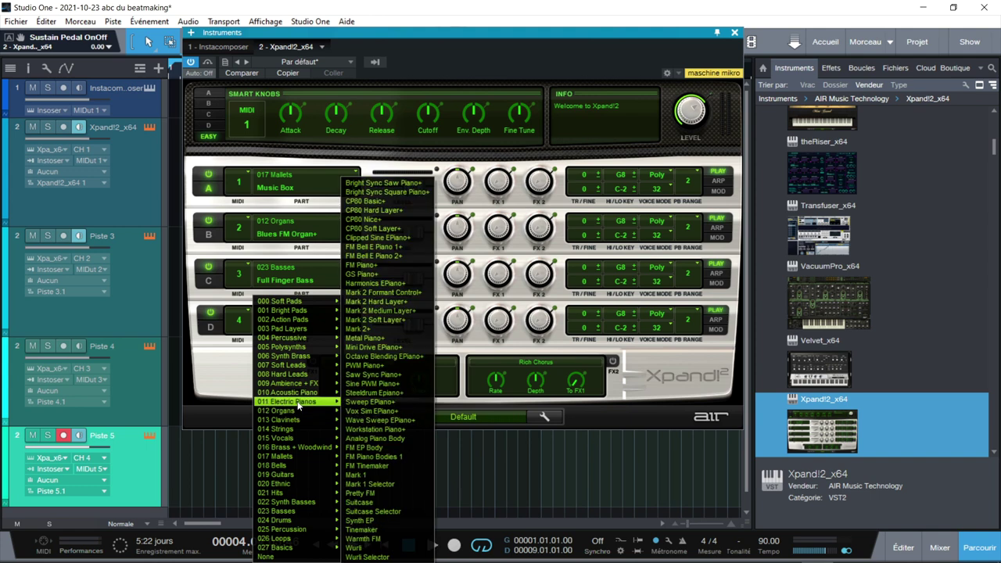
pyautogui.moveTo(300, 395)
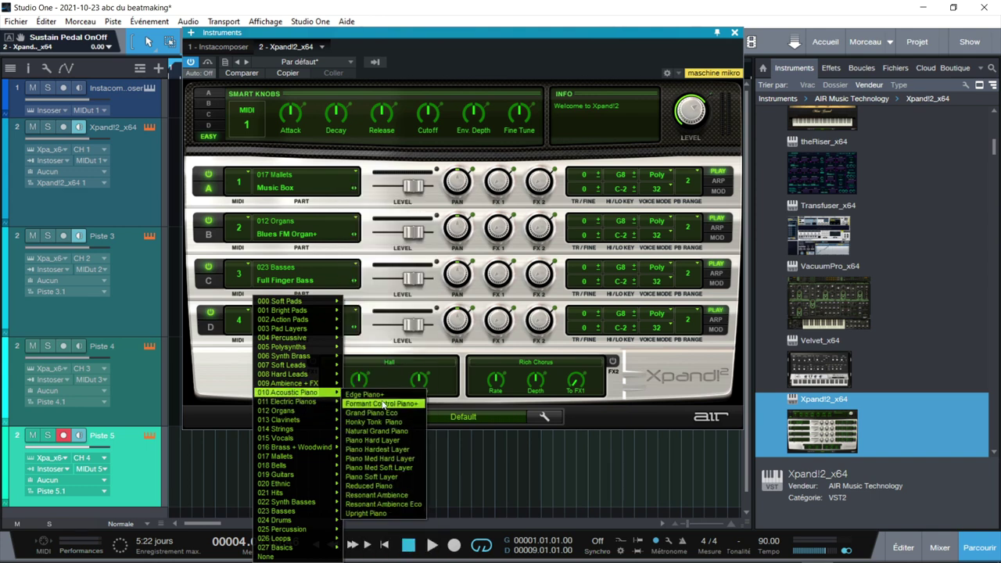
pyautogui.click(366, 394)
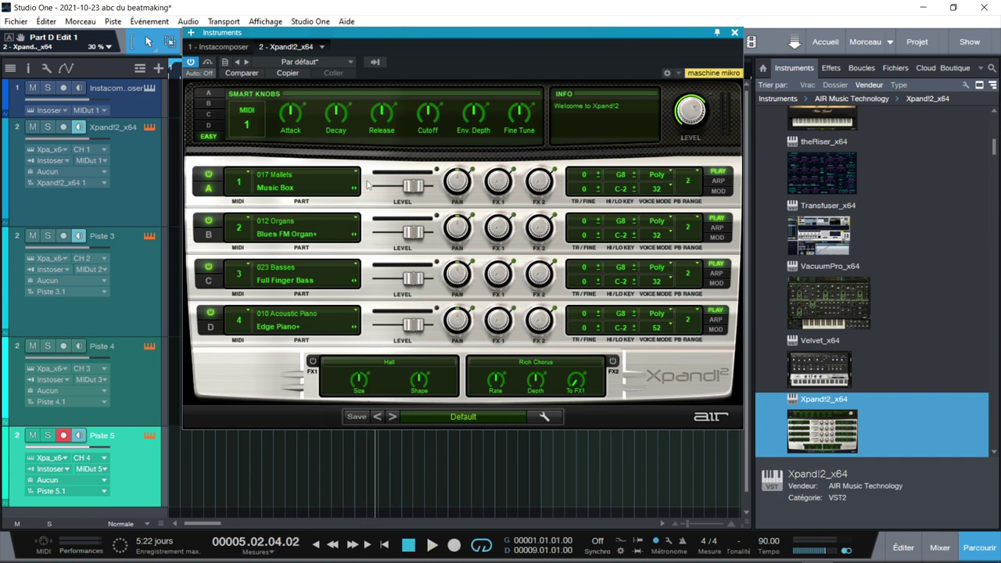
# Play InstaComposer's generated tracks and compare the chord part by temporarily soloing Piste 5 and InstaComposer's track 5
pyautogui.click(216, 48)
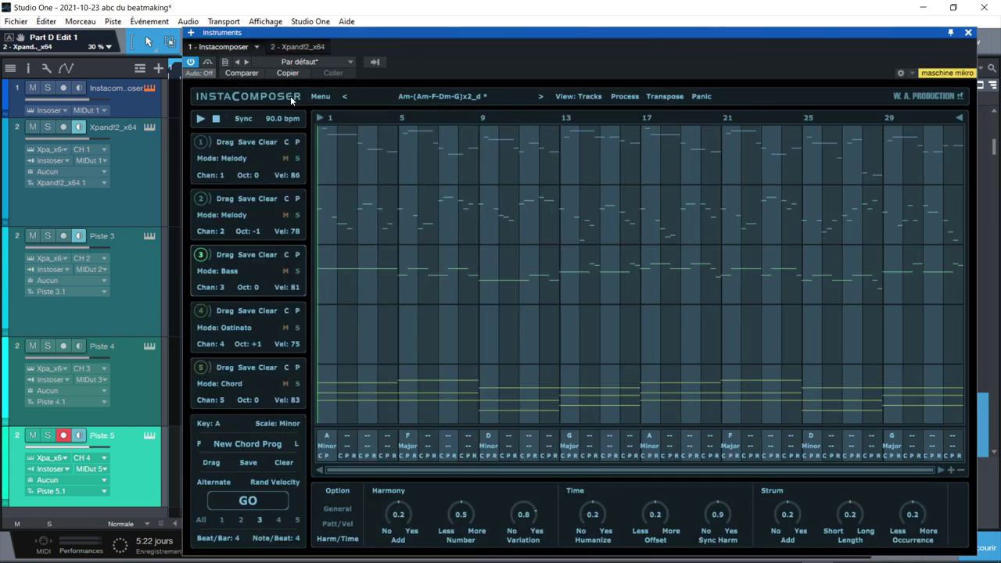
pyautogui.click(200, 119)
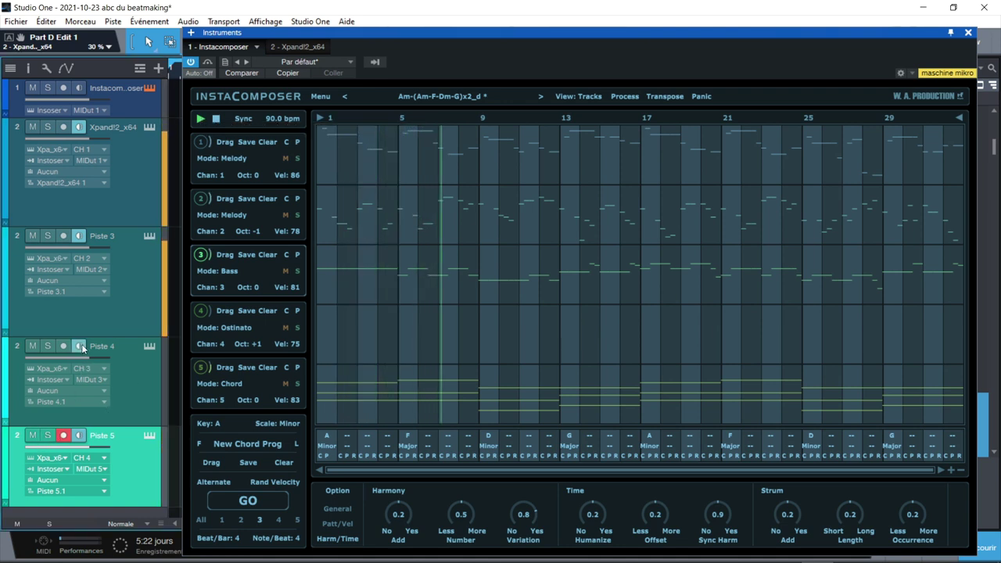
pyautogui.click(48, 437)
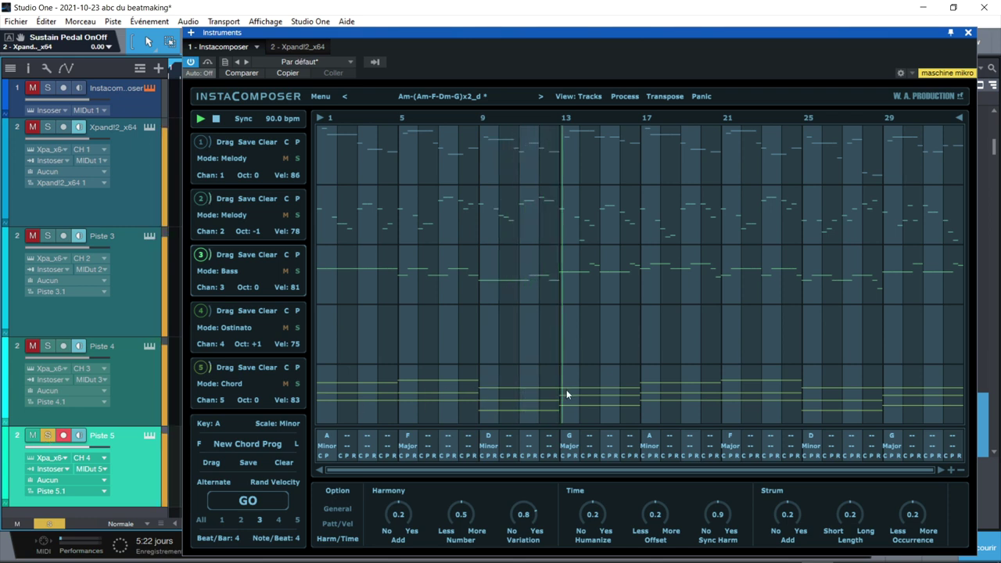
pyautogui.click(297, 384)
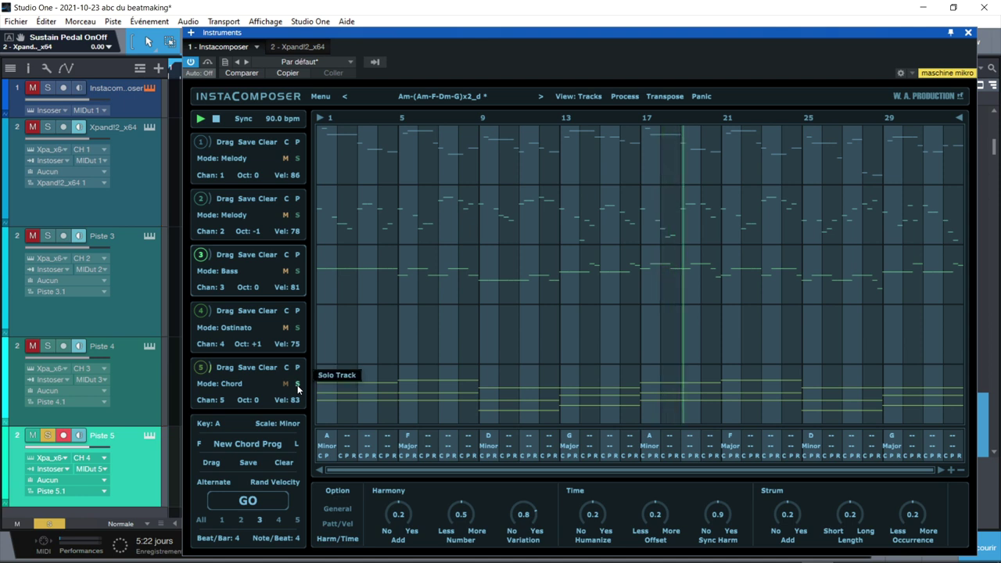
pyautogui.click(63, 435)
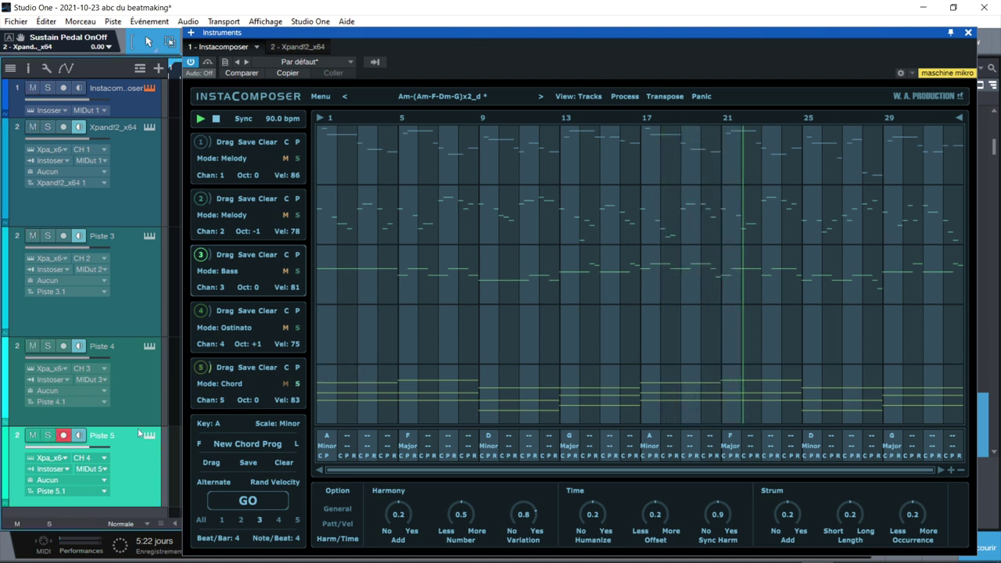
pyautogui.click(296, 384)
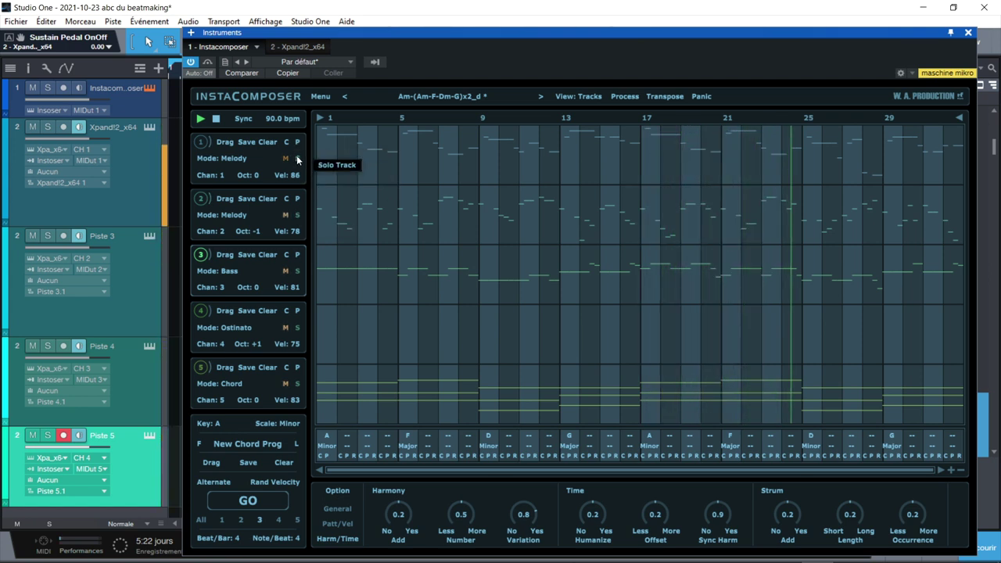
# Set the levels of Xpand!2's Parts A, B and C to -Inf dB and Part D to +3.9 dB
pyautogui.click(296, 47)
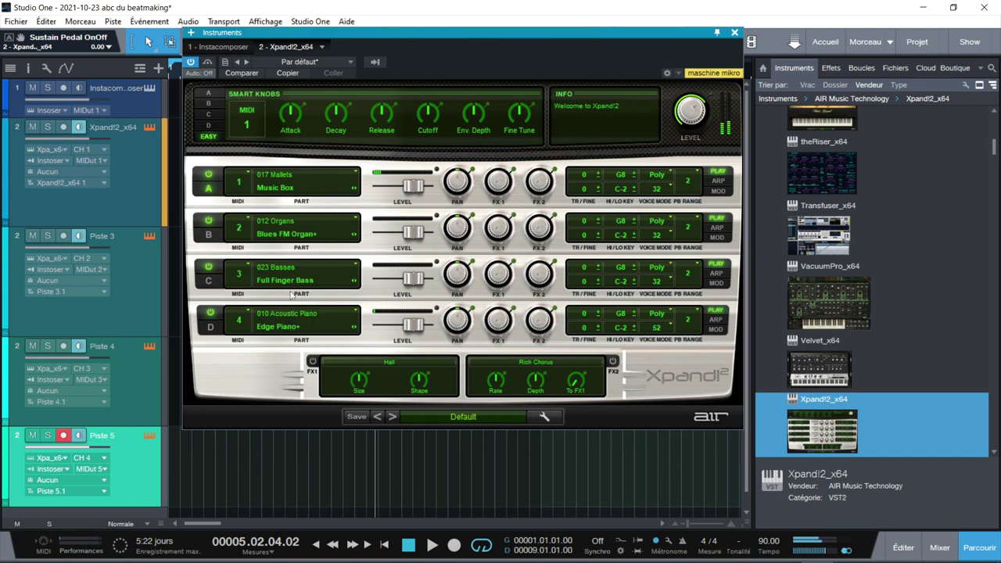
pyautogui.click(220, 46)
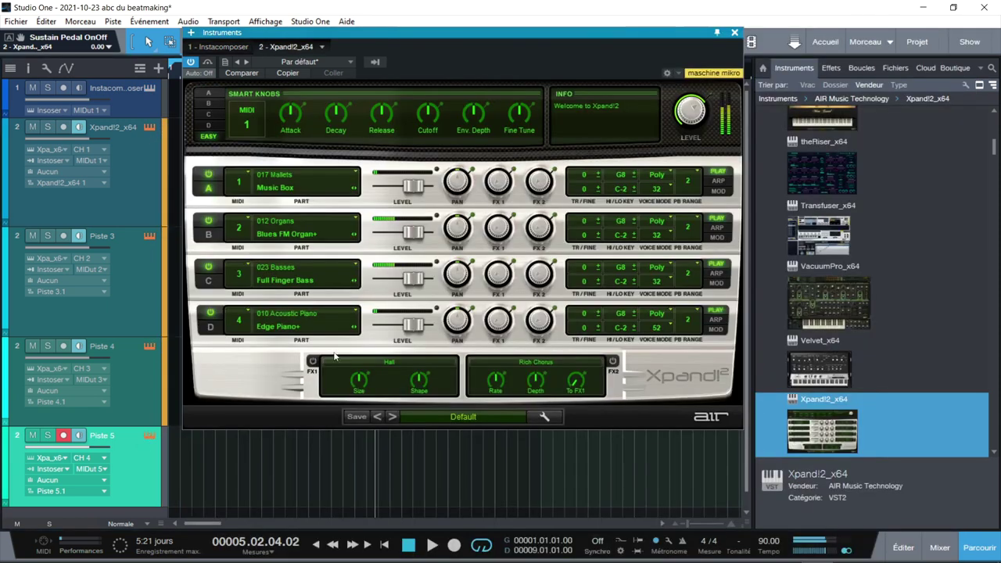
pyautogui.moveTo(419, 185); pyautogui.dragTo(377, 185)
pyautogui.moveTo(413, 232); pyautogui.dragTo(377, 233)
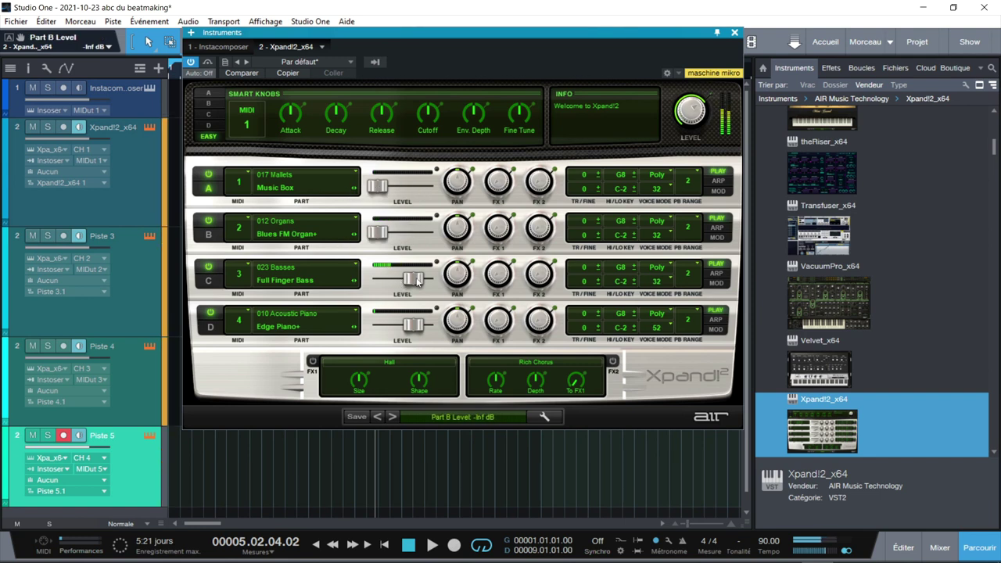
pyautogui.moveTo(417, 280); pyautogui.dragTo(377, 279)
pyautogui.click(413, 327)
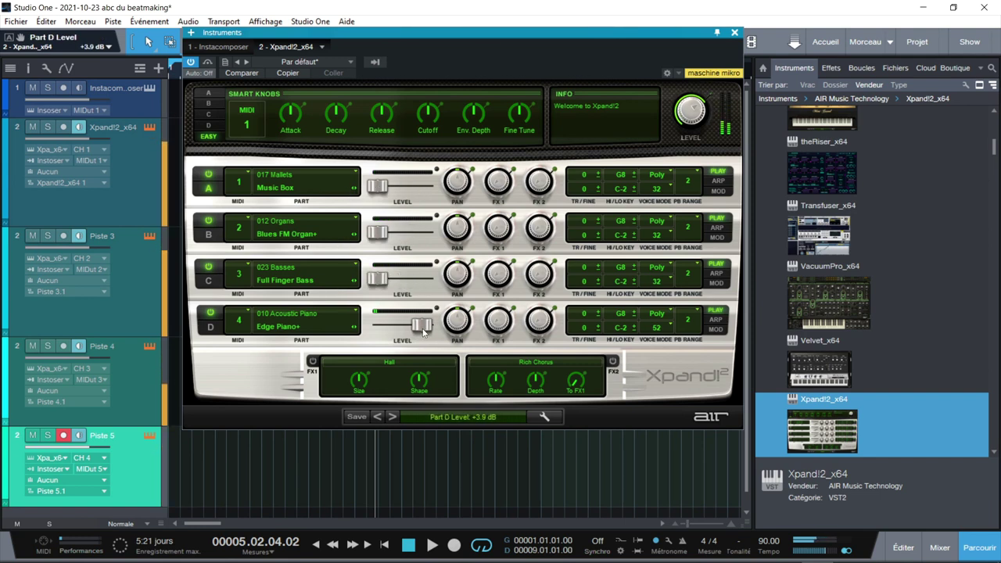
# Raise Xpand!2's Part C level to -4.8 dB, Part A to -2.1 dB and Part B to -5.2 dB
pyautogui.moveTo(383, 283); pyautogui.dragTo(404, 278)
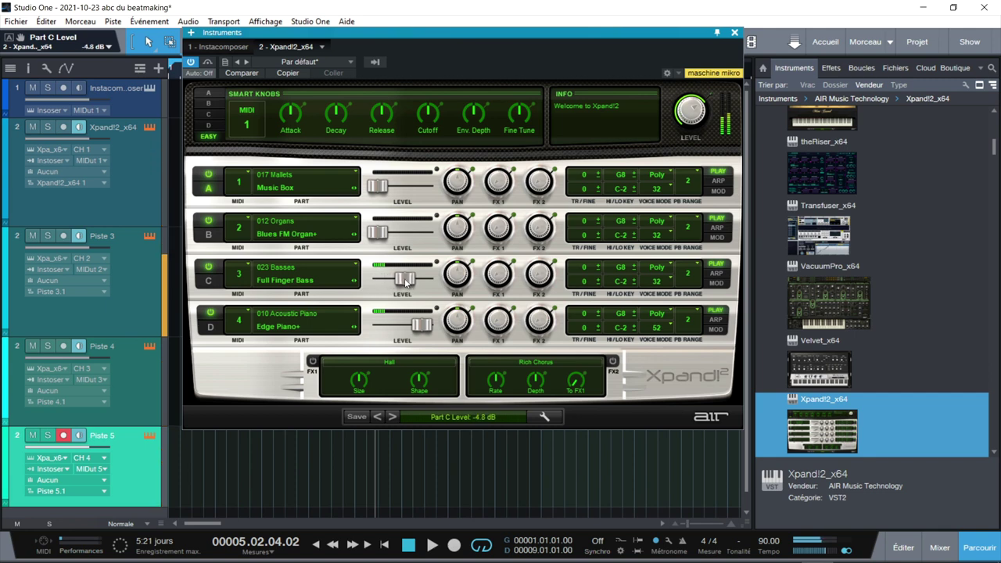
pyautogui.moveTo(388, 187); pyautogui.dragTo(415, 188)
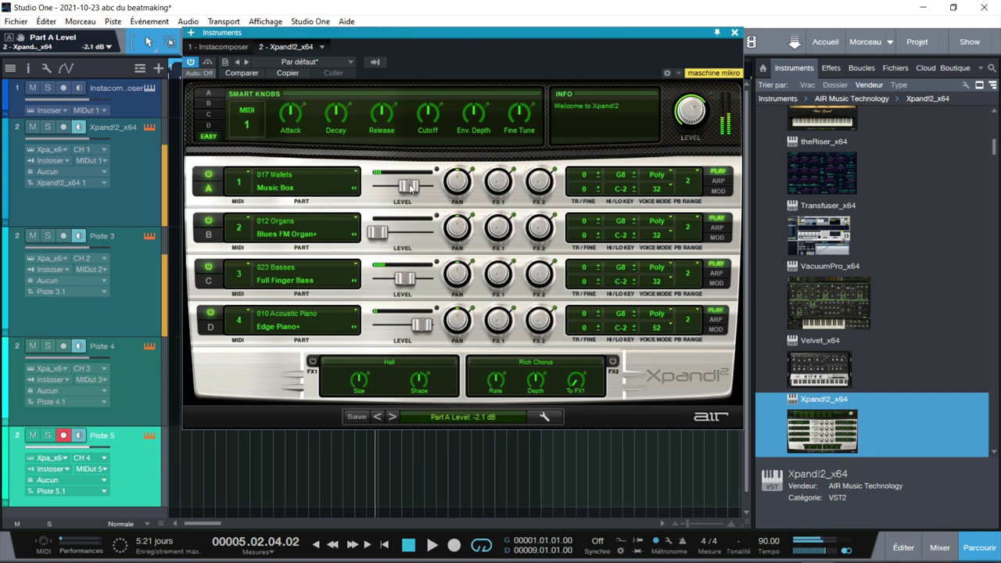
pyautogui.moveTo(378, 232); pyautogui.dragTo(404, 241)
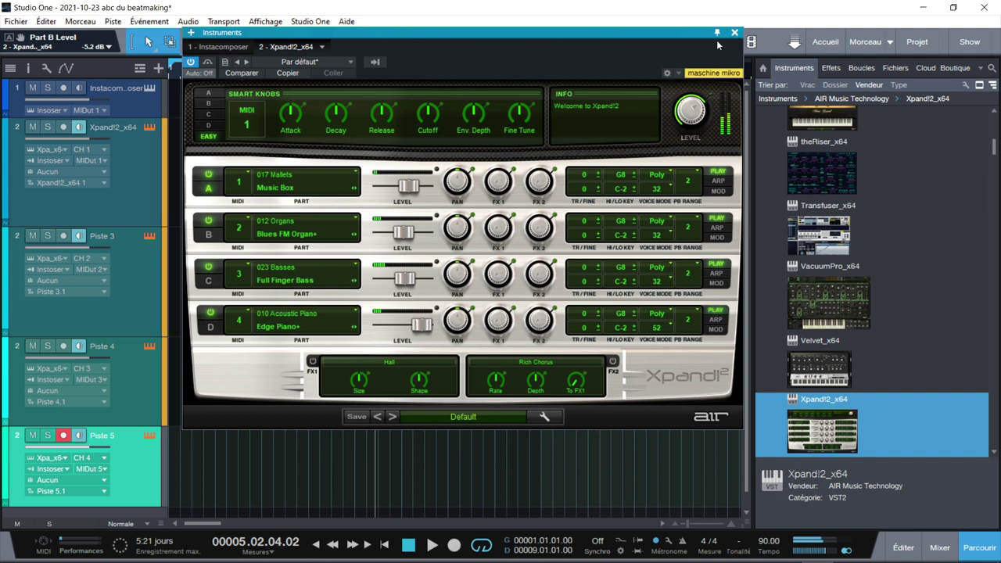
# Stop InstaComposer's playback, shift its window off the arrangement, and place its track 5 chords as a MIDI clip at bar 1 of Piste 5
pyautogui.click(238, 47)
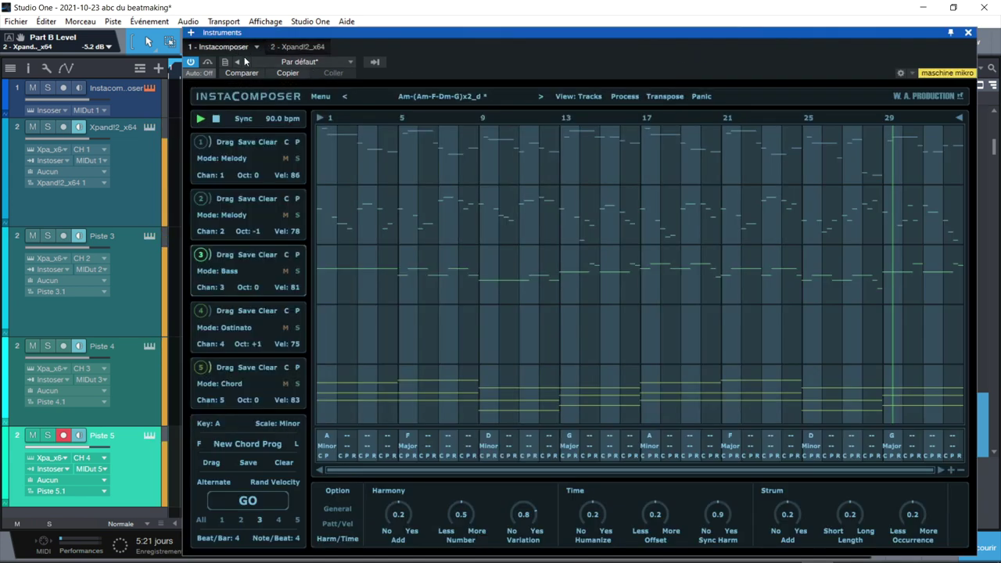
pyautogui.click(215, 119)
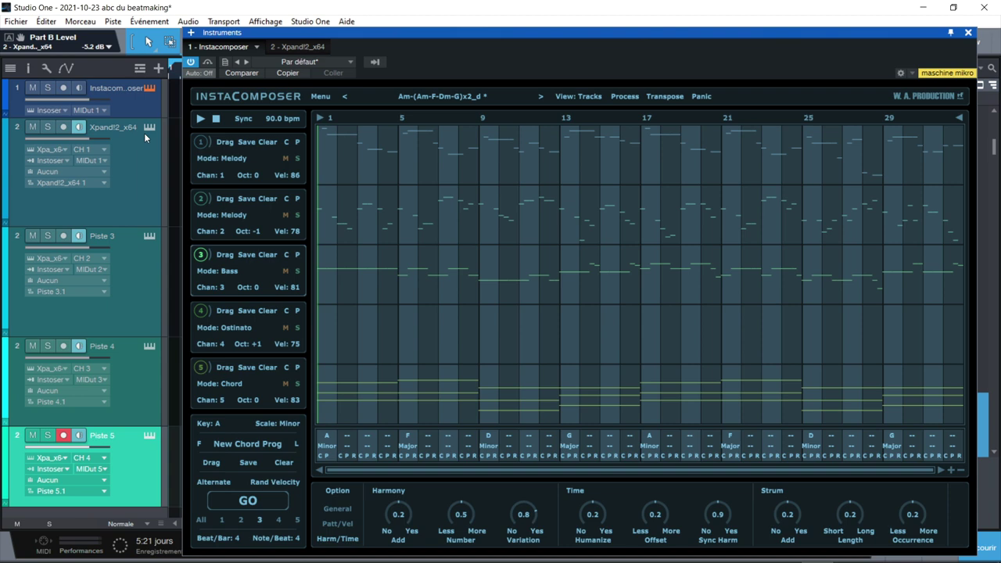
pyautogui.moveTo(356, 32); pyautogui.dragTo(598, 11)
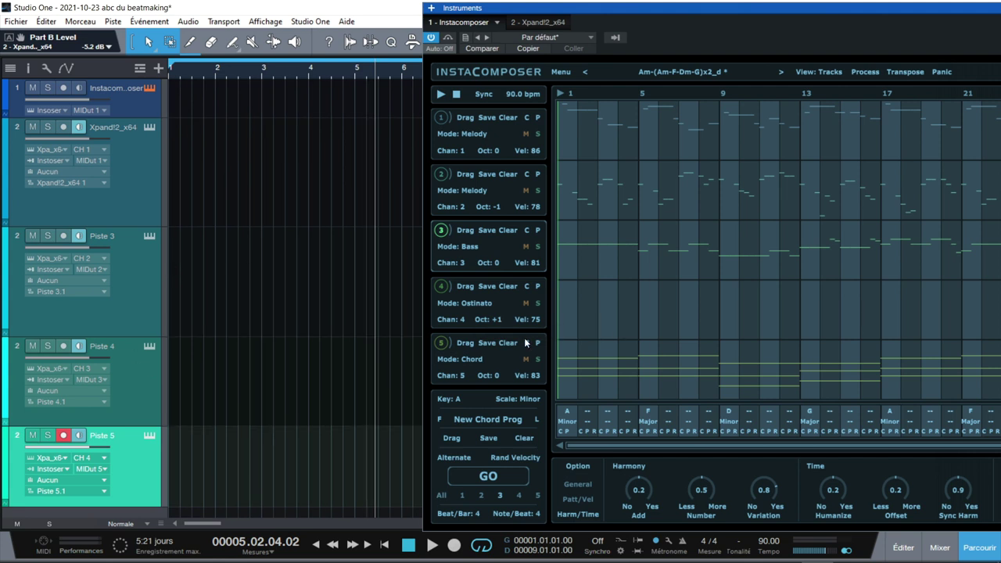
pyautogui.moveTo(461, 346); pyautogui.dragTo(161, 443)
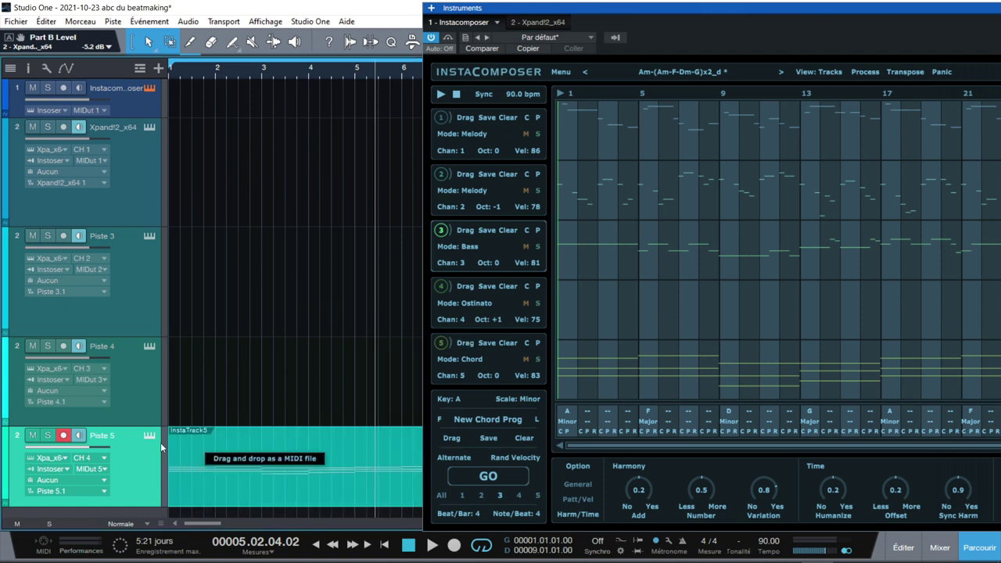
# Solo Piste 5, play its clip from bar 1, and set Xpand!2's Part D level to +3.4 dB
pyautogui.click(46, 438)
pyautogui.moveTo(149, 463); pyautogui.dragTo(182, 444)
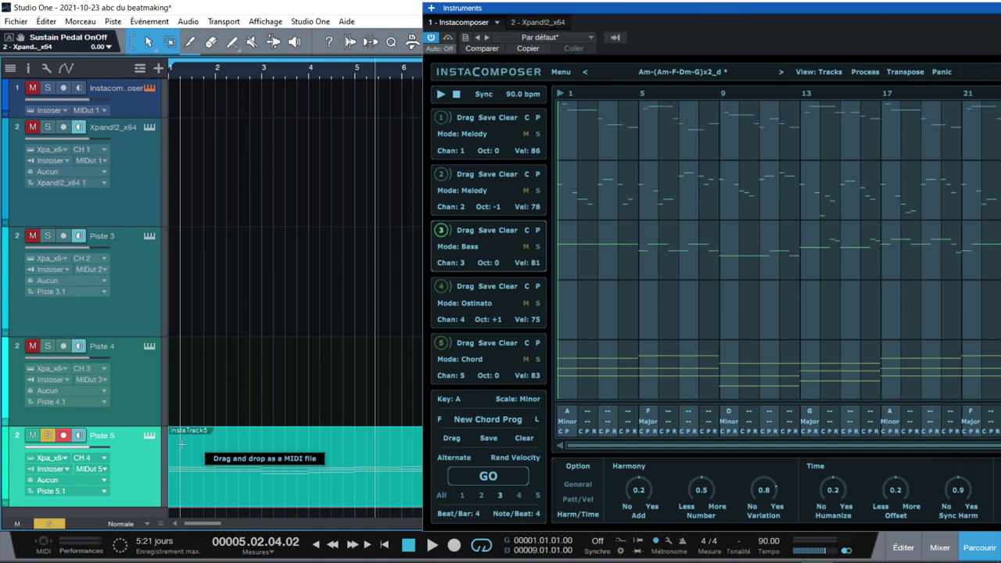
pyautogui.press('space')
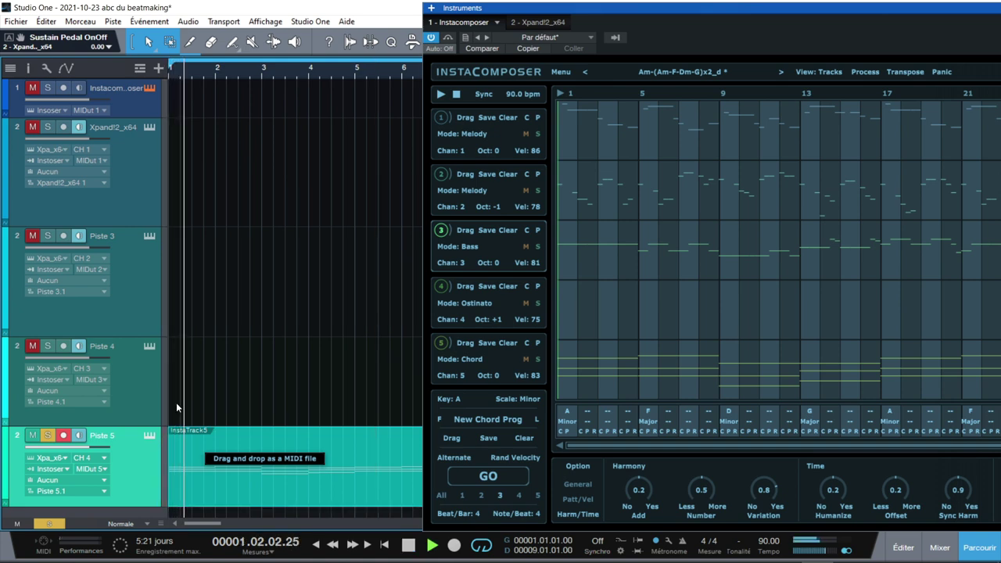
pyautogui.moveTo(109, 450); pyautogui.dragTo(180, 450)
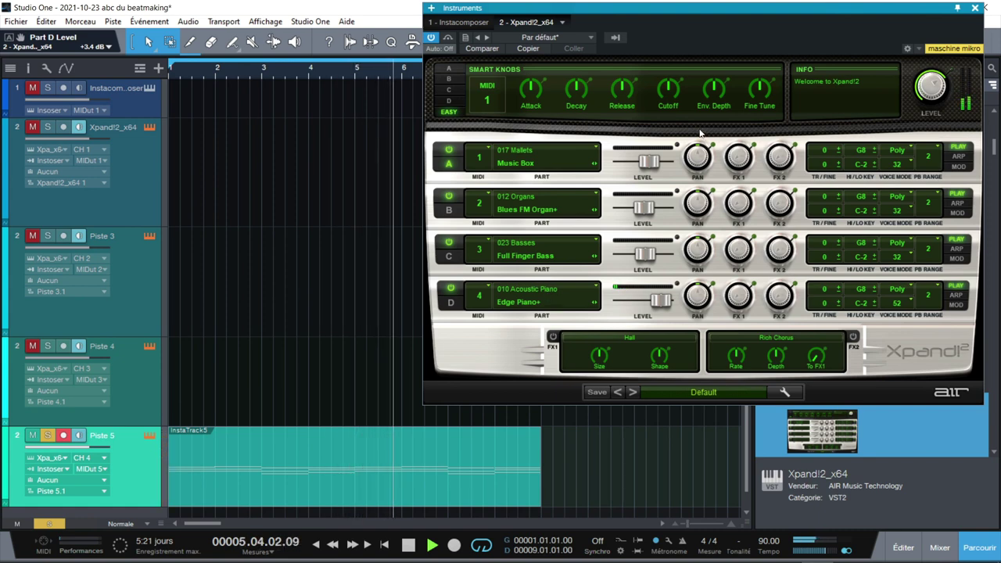
# Place InstaComposer's track 3 bass as a MIDI clip at bar 1 of Piste 4 and solo that track
pyautogui.click(485, 27)
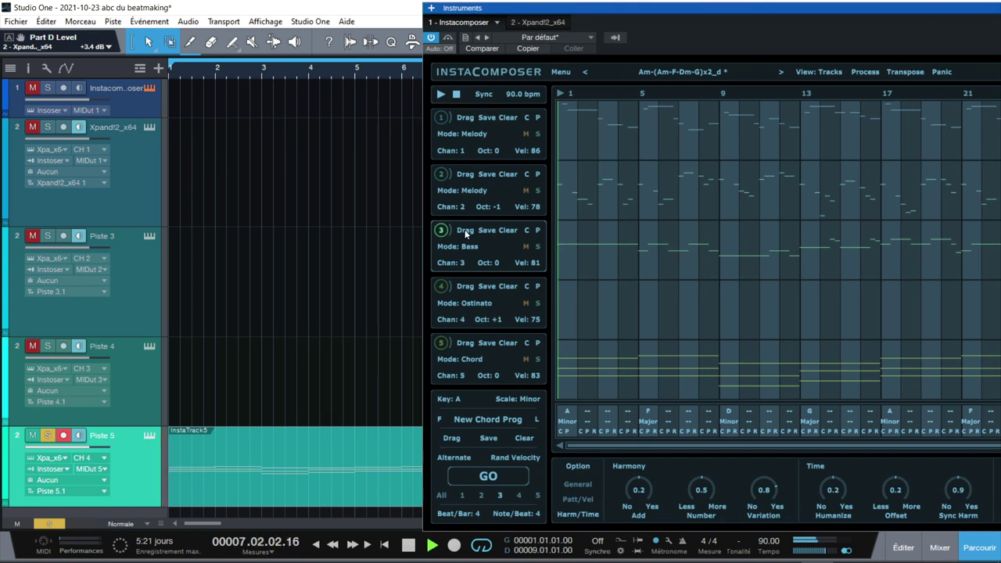
pyautogui.moveTo(466, 232); pyautogui.dragTo(193, 370)
pyautogui.click(32, 346)
pyautogui.click(47, 346)
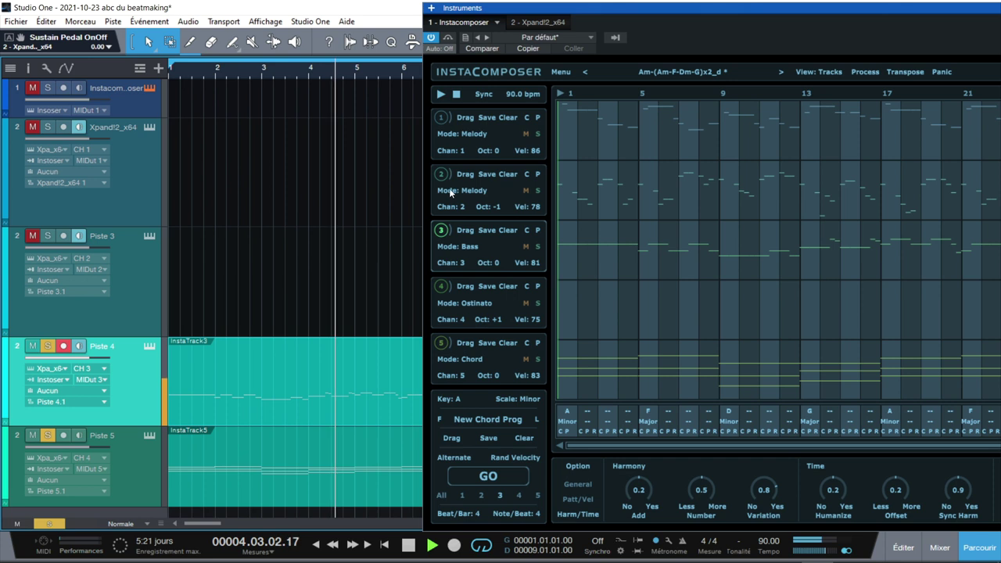
# Place InstaComposer's melody tracks 2 and 1 as MIDI clips on Piste 3 and the Xpand!2_x64 track, soloing both
pyautogui.moveTo(464, 177); pyautogui.dragTo(188, 287)
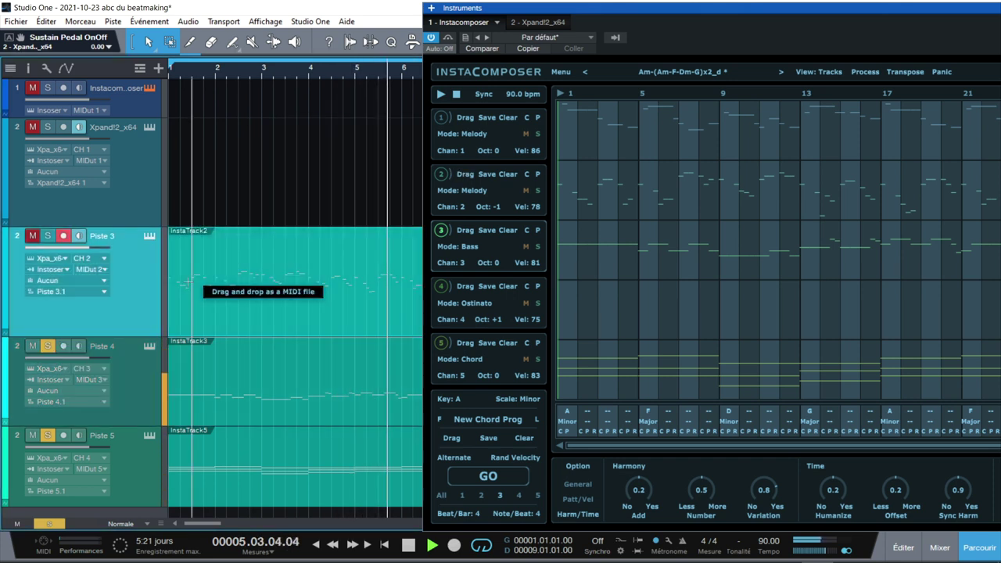
pyautogui.click(47, 238)
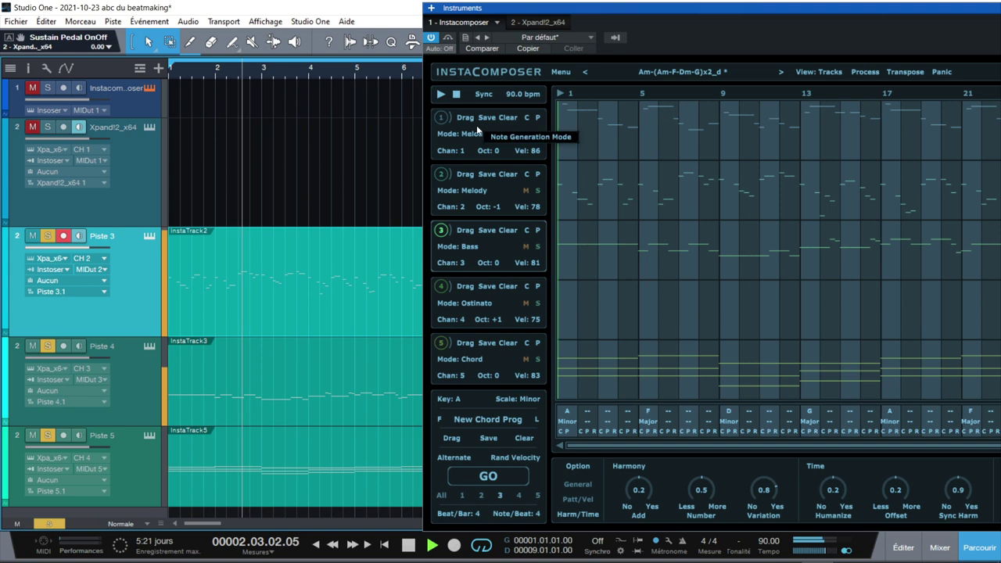
pyautogui.moveTo(466, 119); pyautogui.dragTo(188, 163)
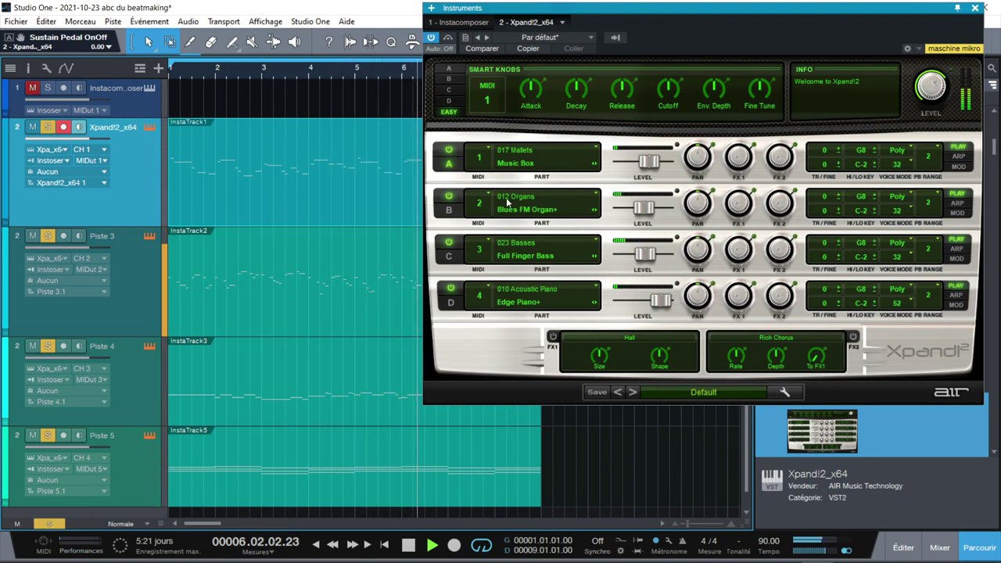
# Lower Xpand!2's Parts A, B and C to -Inf dB to hear Part D alone during playback
pyautogui.moveTo(649, 162); pyautogui.dragTo(618, 162)
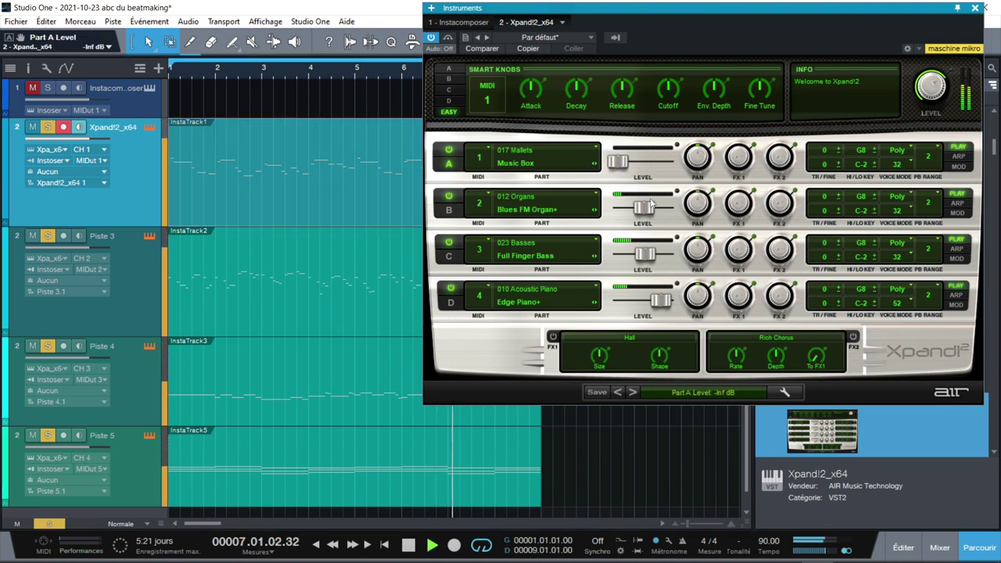
pyautogui.moveTo(644, 208); pyautogui.dragTo(618, 209)
pyautogui.moveTo(645, 255); pyautogui.dragTo(618, 255)
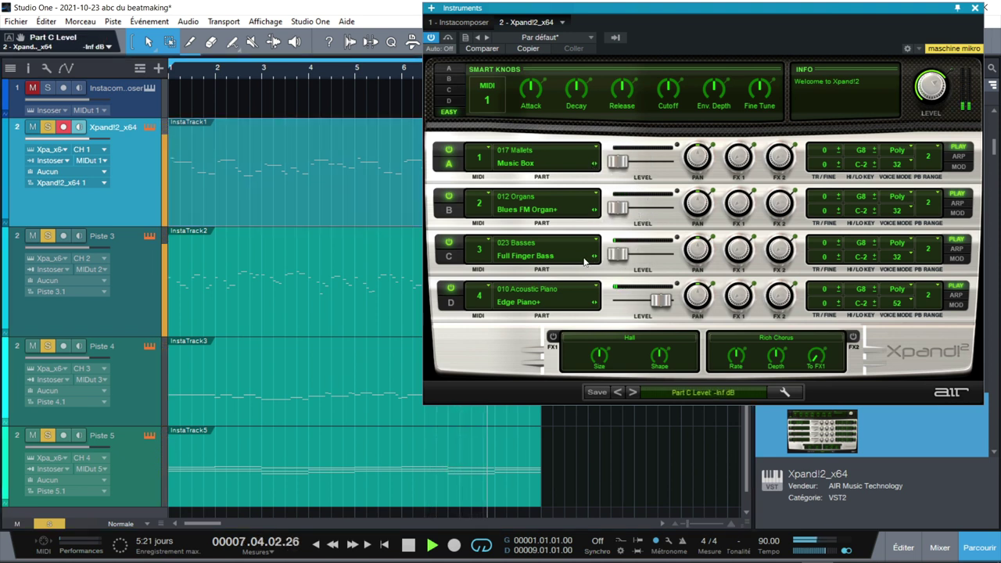
pyautogui.moveTo(664, 306)
pyautogui.mouseDown()
pyautogui.moveTo(619, 306)
pyautogui.moveTo(665, 308)
pyautogui.mouseUp()
# Bring Xpand!2's Parts C, B and A back up, with Part A at -2.1 dB, and stop playback
pyautogui.moveTo(618, 254); pyautogui.dragTo(646, 258)
pyautogui.moveTo(618, 209); pyautogui.dragTo(640, 208)
pyautogui.moveTo(618, 160); pyautogui.dragTo(652, 160)
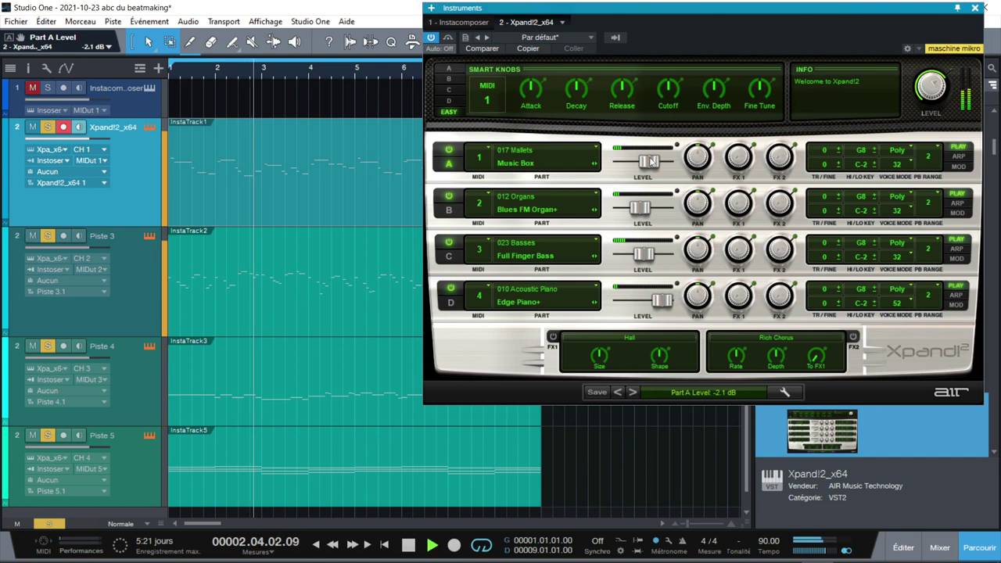
pyautogui.press('space')
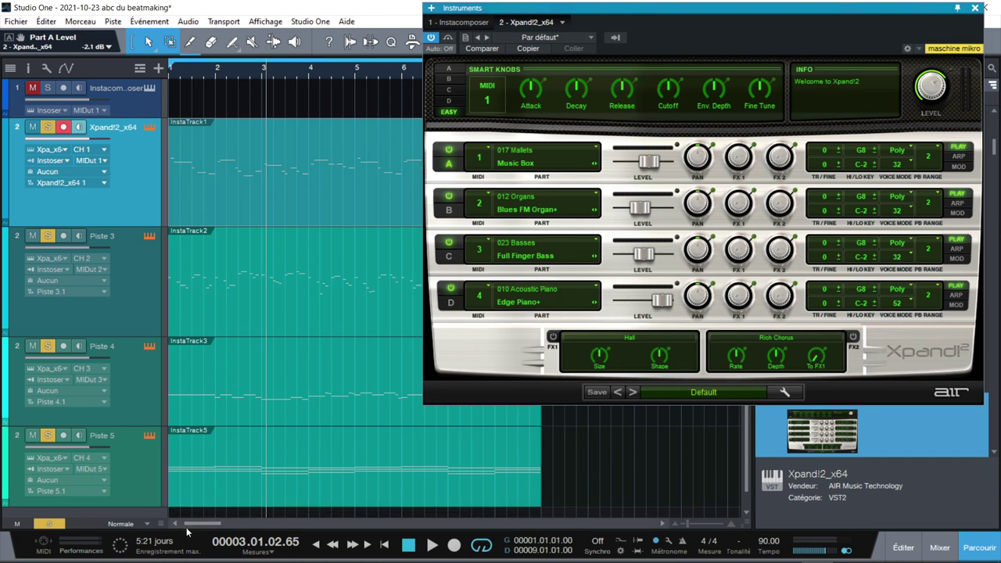
# In the instacomposer song, open the InstaComposer instrument assigned to Piste 6
pyautogui.press('F3')
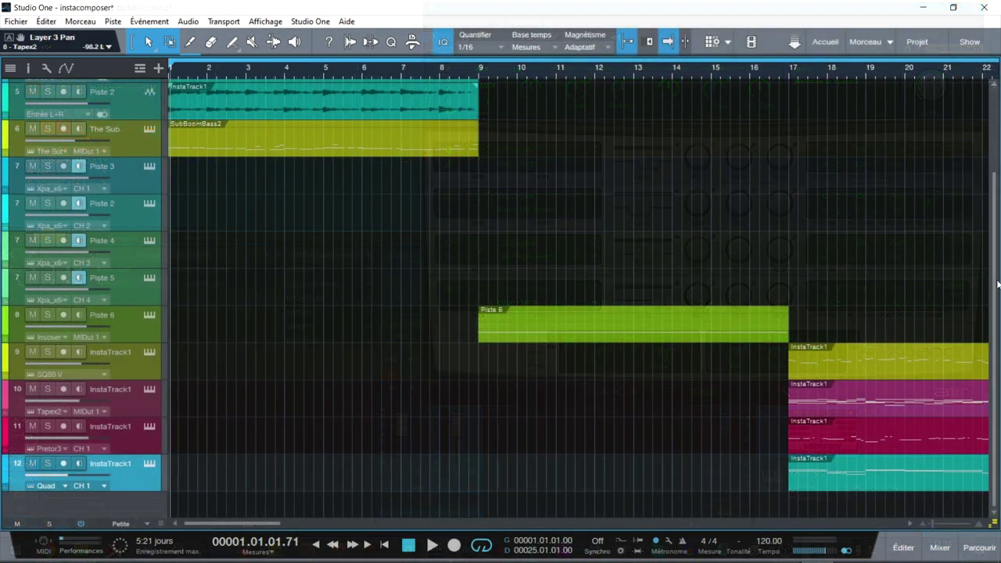
pyautogui.scroll(2, 988, 199)
pyautogui.scroll(1, 989, 199)
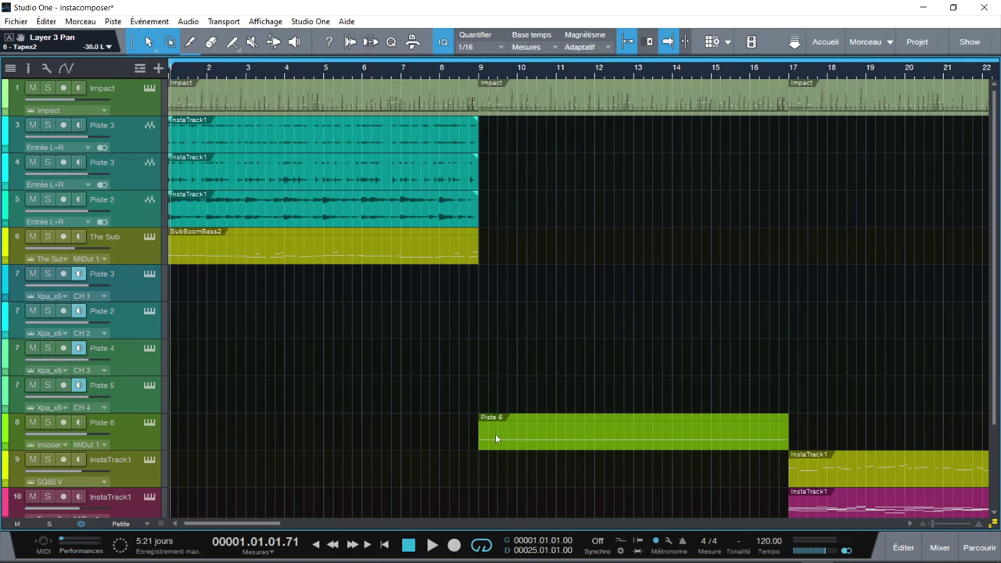
pyautogui.click(150, 460)
pyautogui.click(149, 460)
pyautogui.click(150, 422)
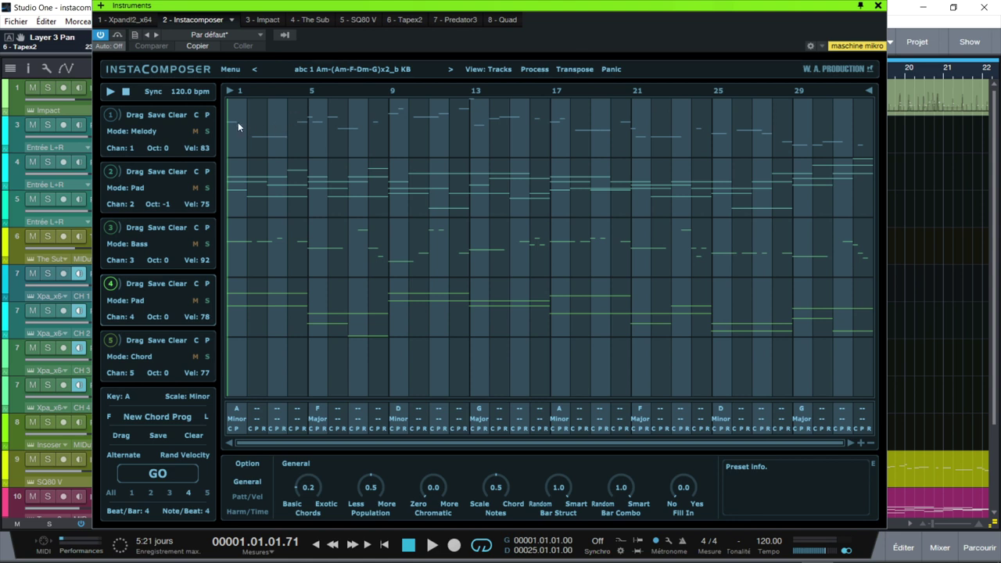
# Shift the instrument window off the track list and view the song's Impact XT and The Sub instruments
pyautogui.moveTo(496, 6); pyautogui.dragTo(790, 6)
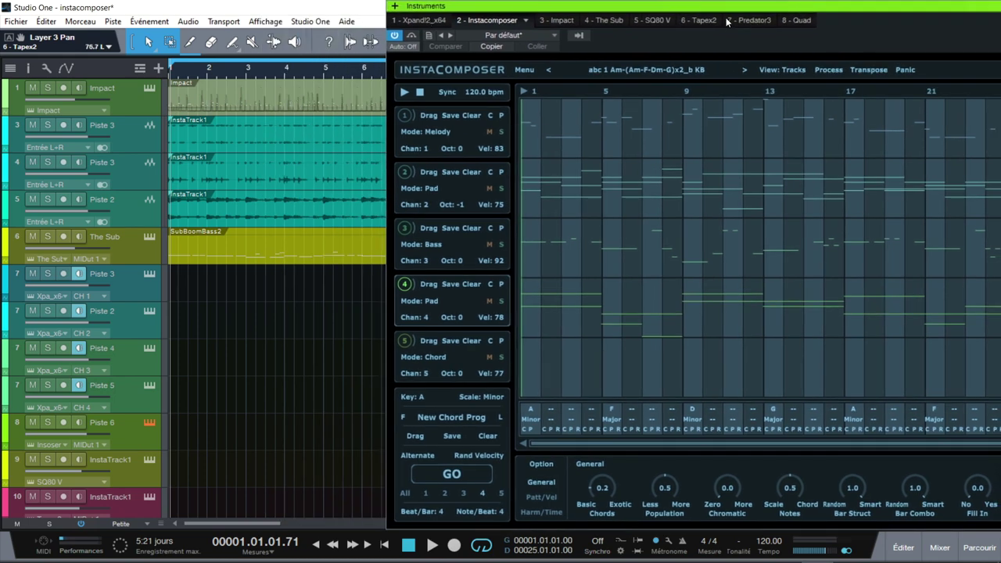
pyautogui.click(567, 21)
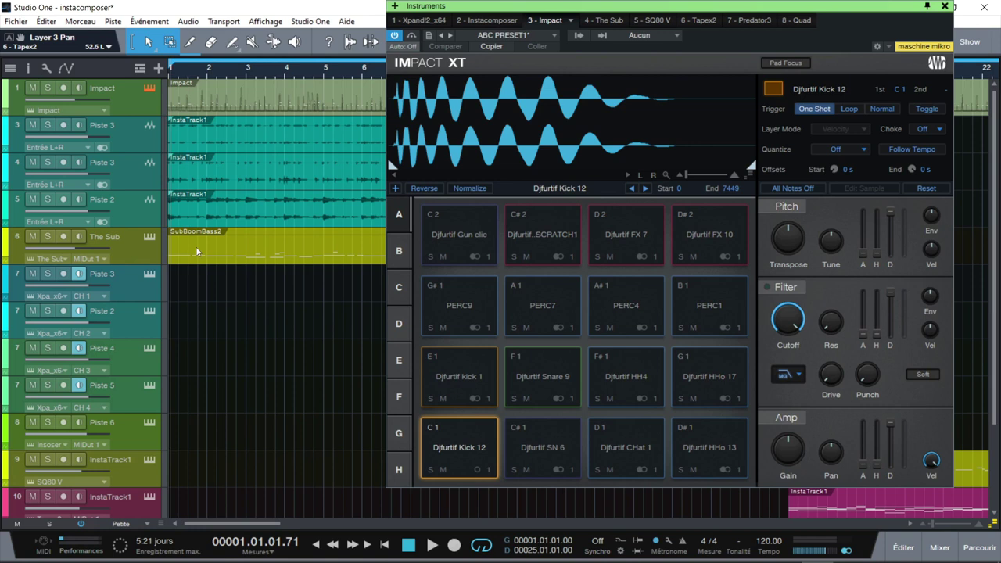
pyautogui.click(607, 20)
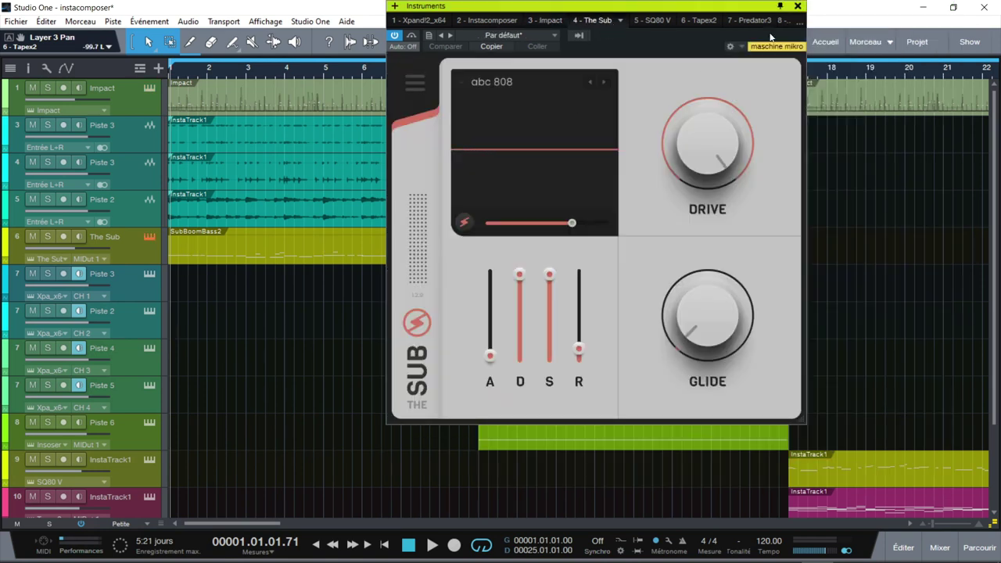
# View the InstaComposer instrument on Piste 6 and the Xpand!2 parts used by Piste 2 to 5, and close the instrument window
pyautogui.click(798, 7)
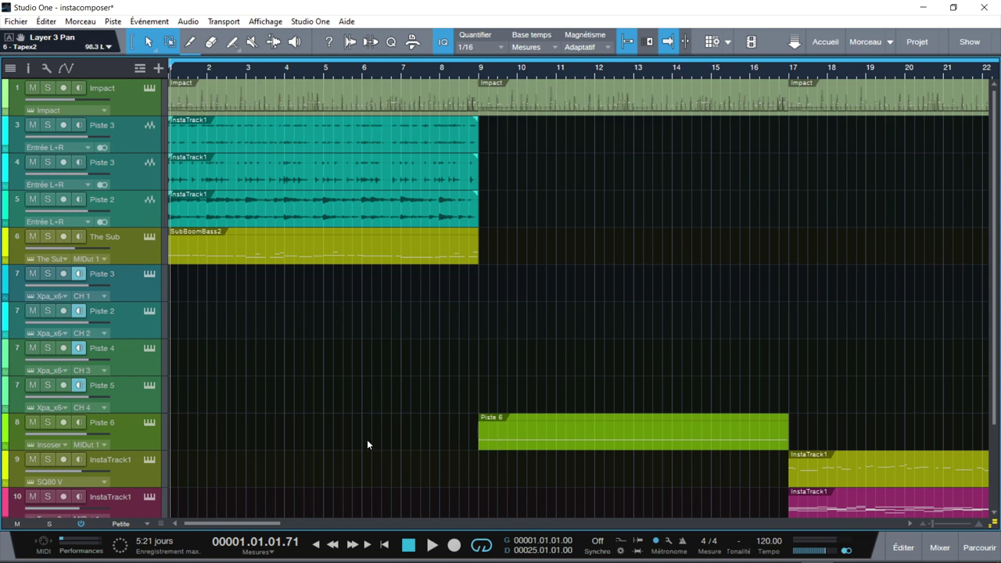
pyautogui.click(148, 422)
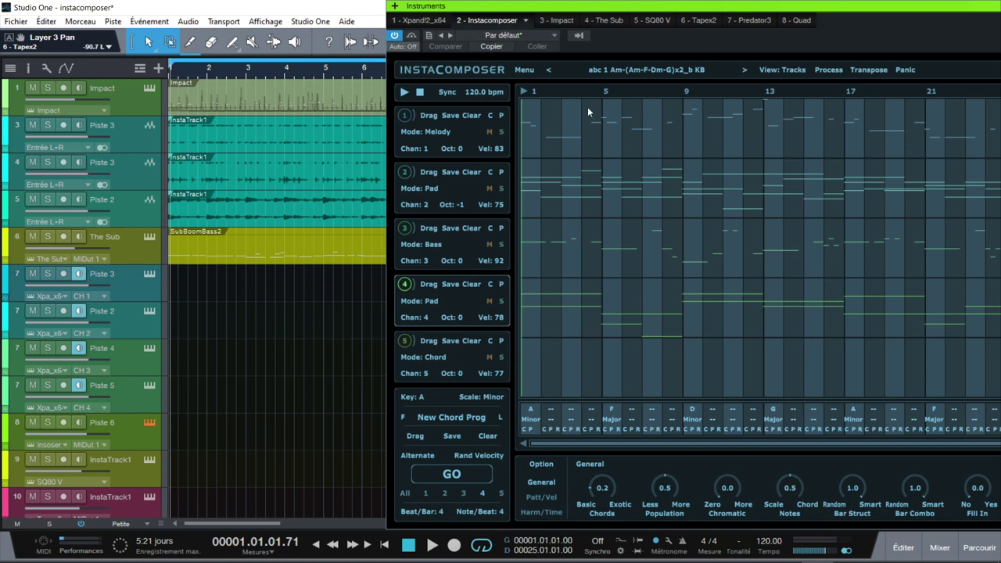
pyautogui.click(433, 23)
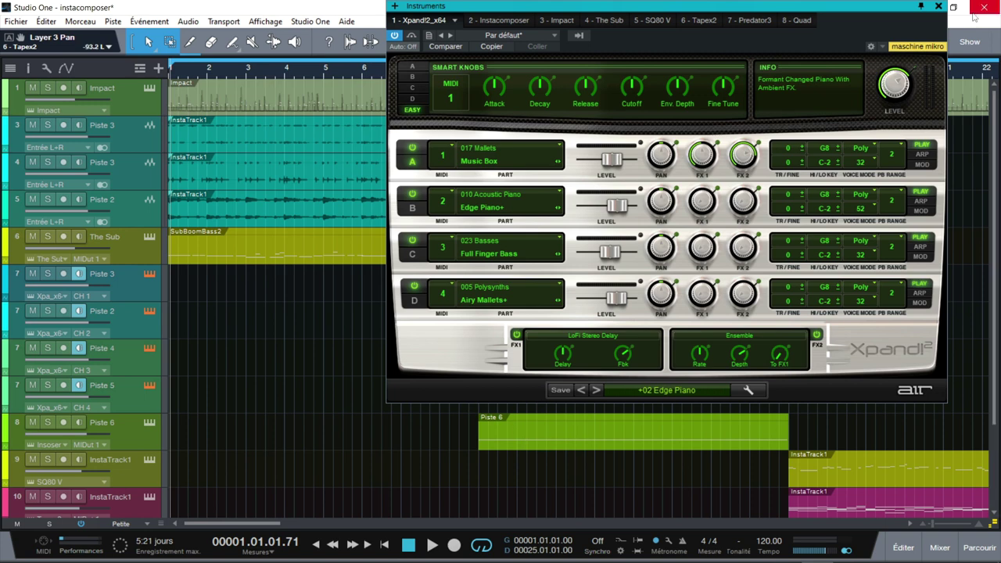
pyautogui.click(939, 6)
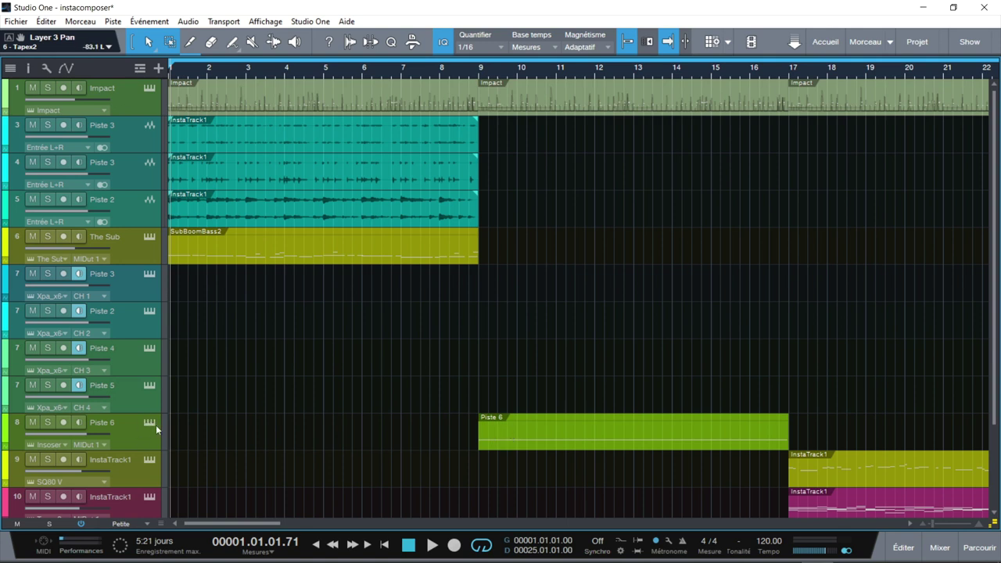
pyautogui.click(150, 274)
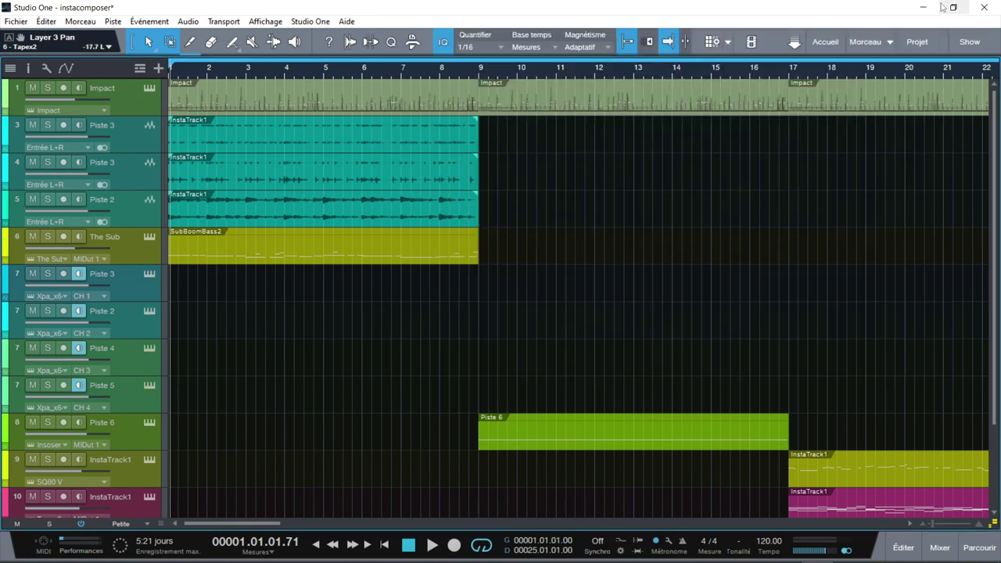
pyautogui.click(939, 7)
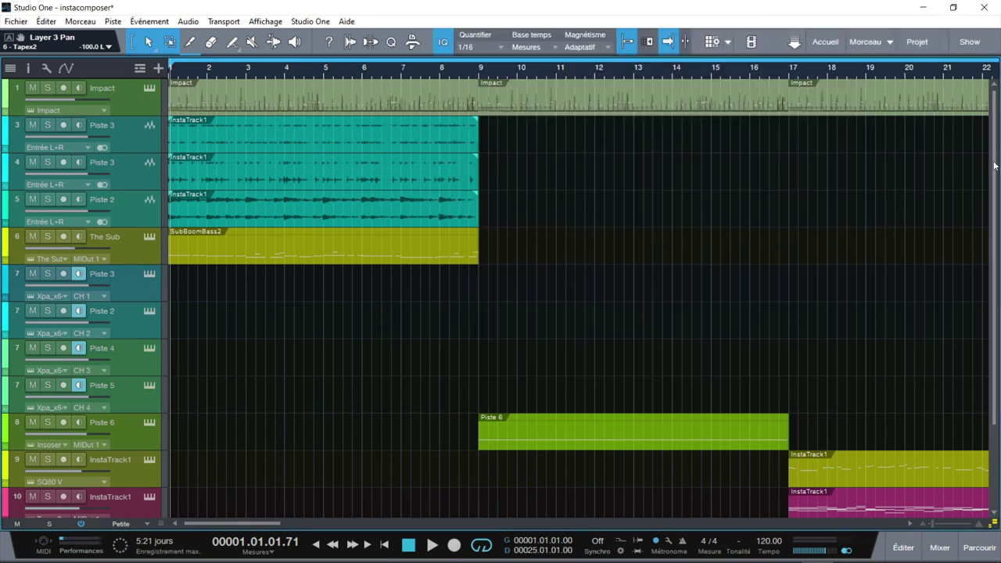
# View the Predator3, Quad, Tapex2 and SQ80 V instruments behind the InstaTrack1 clips at bars 17 to 25, and close their window
pyautogui.moveTo(246, 527); pyautogui.dragTo(307, 540)
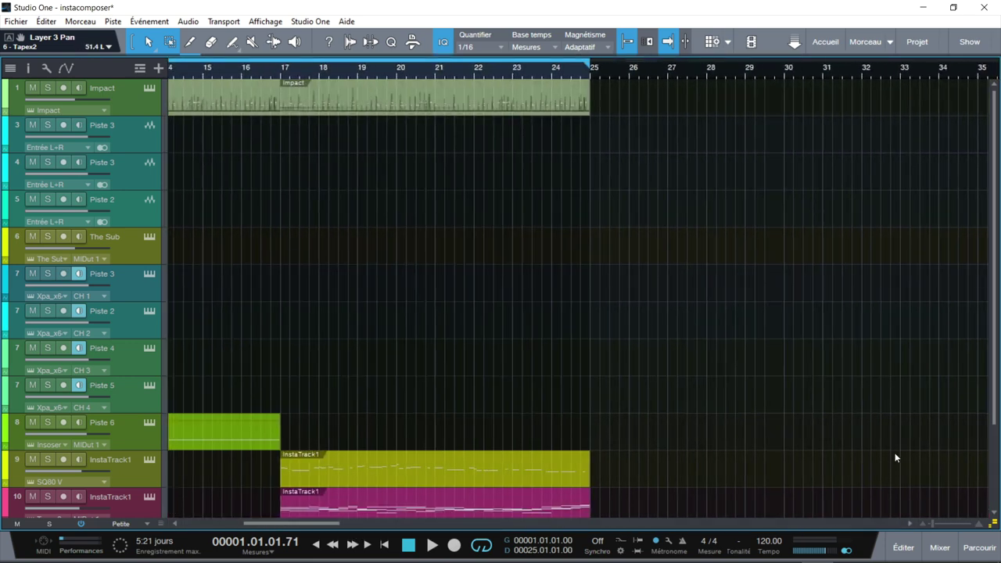
pyautogui.moveTo(999, 206); pyautogui.dragTo(998, 338)
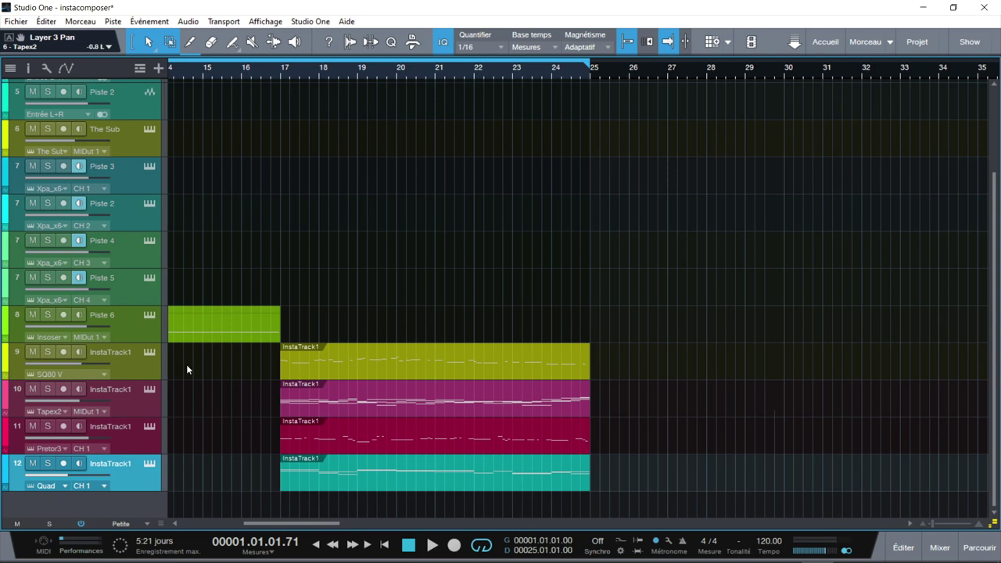
pyautogui.click(150, 427)
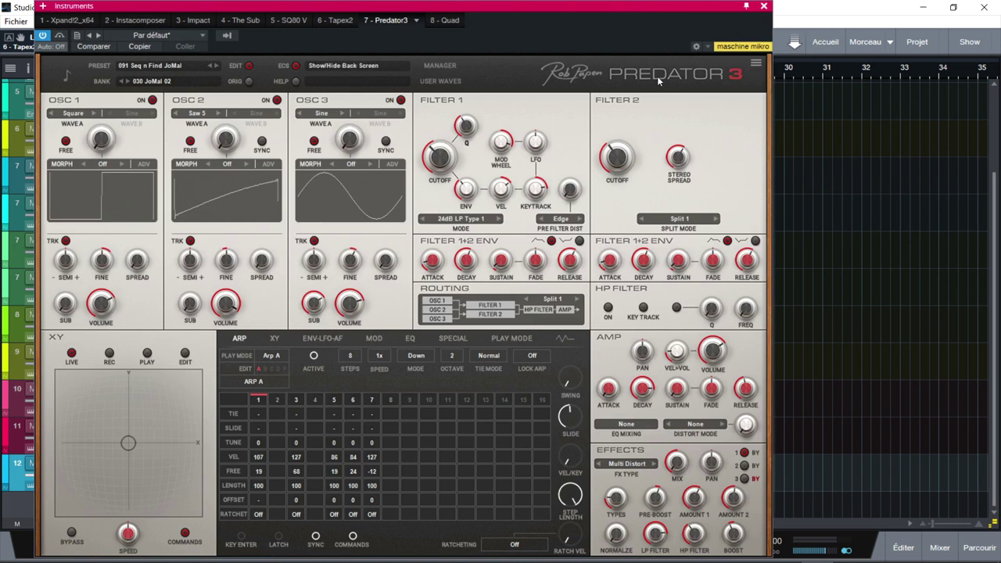
pyautogui.click(448, 21)
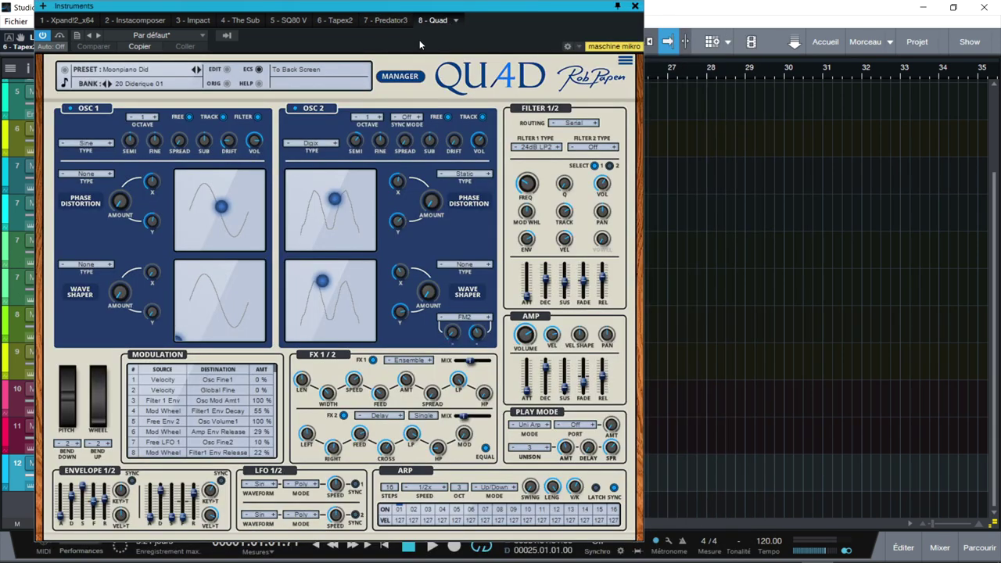
pyautogui.click(339, 21)
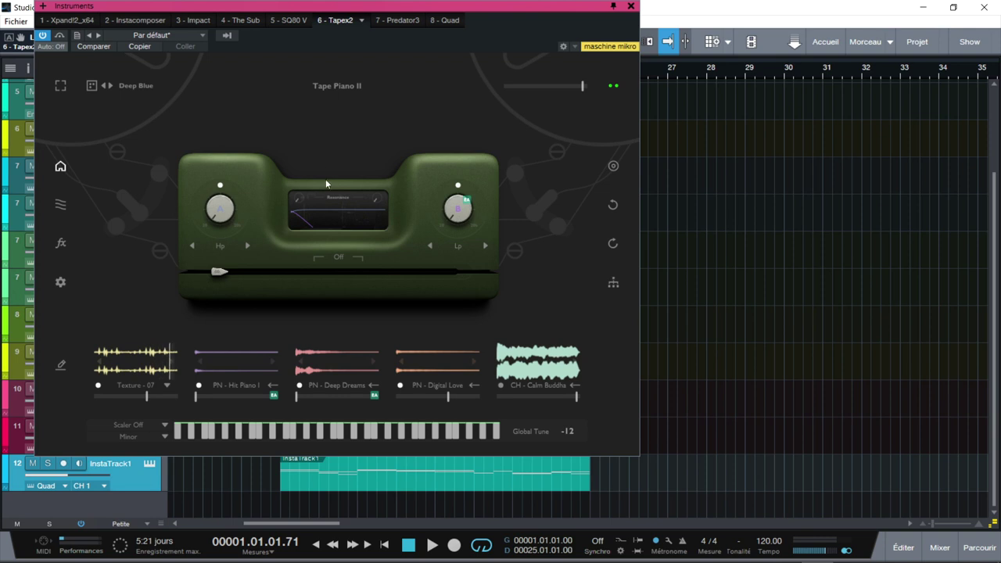
pyautogui.click(290, 21)
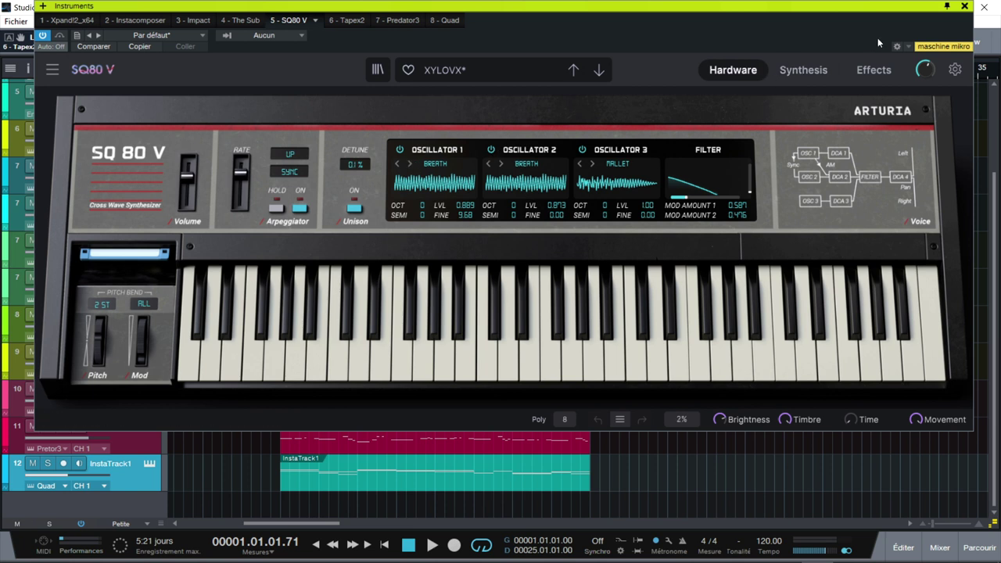
pyautogui.click(965, 6)
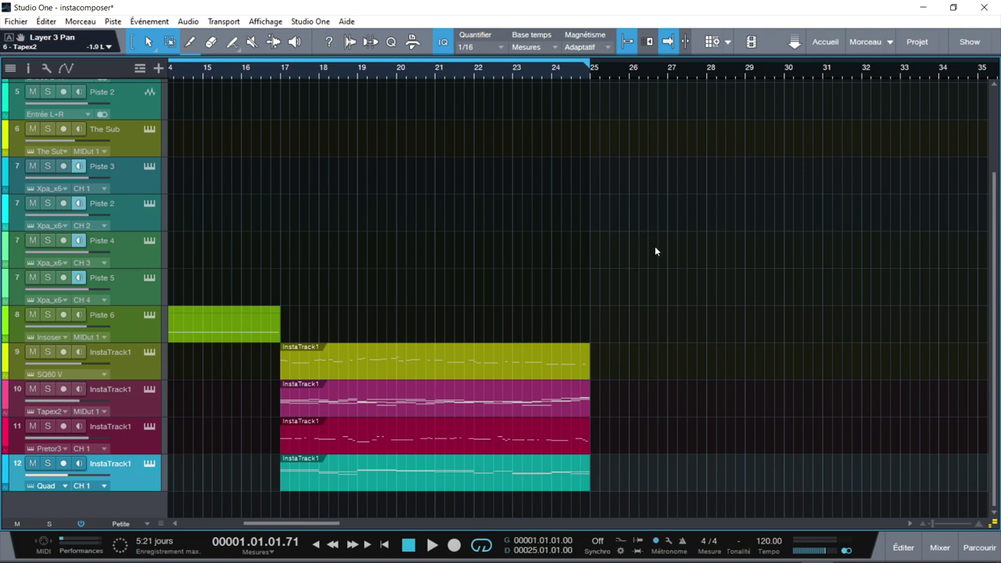
# Play the song from the beginning and view its mixer channels during playback
pyautogui.press('Home')
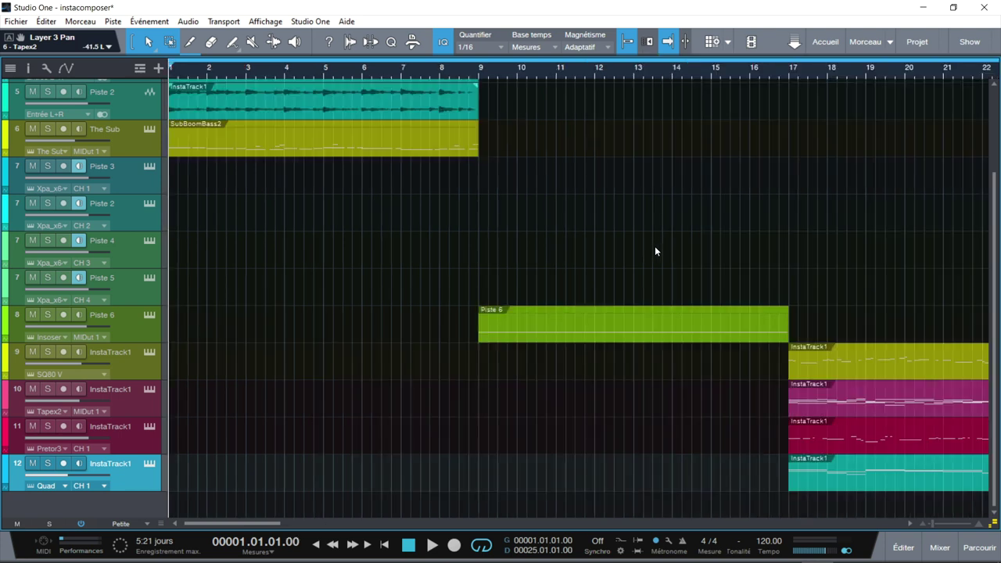
pyautogui.press('space')
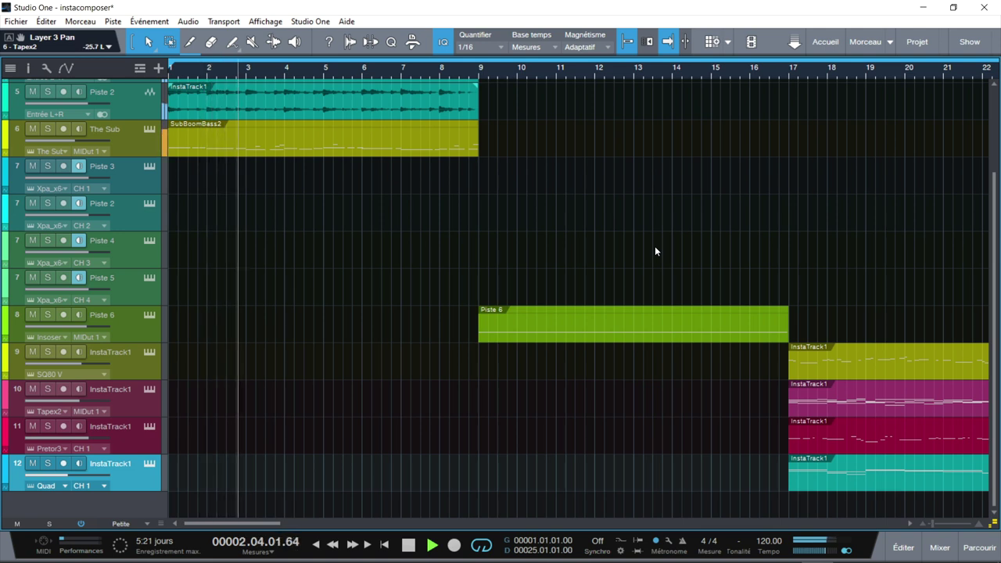
pyautogui.press('F3')
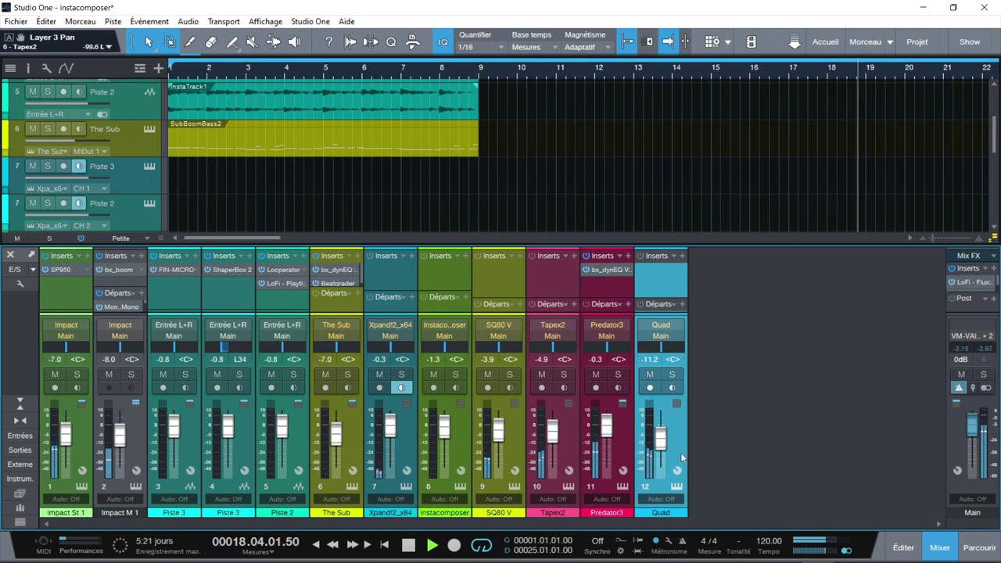
pyautogui.press('F3')
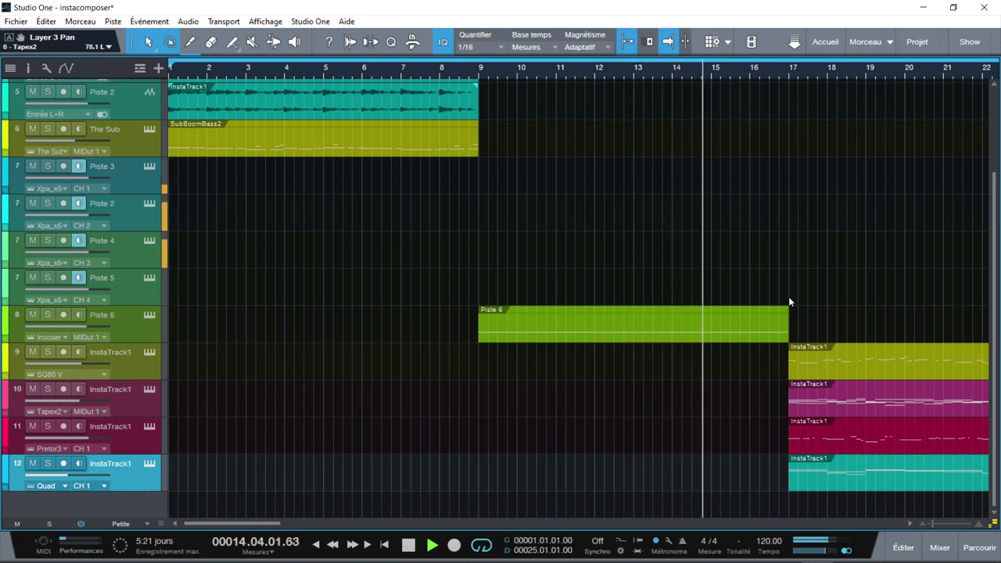
# Examine the Piste 6 clip's note in the note editor and the activity of the Xpand!2 parts
pyautogui.doubleClick(674, 331)
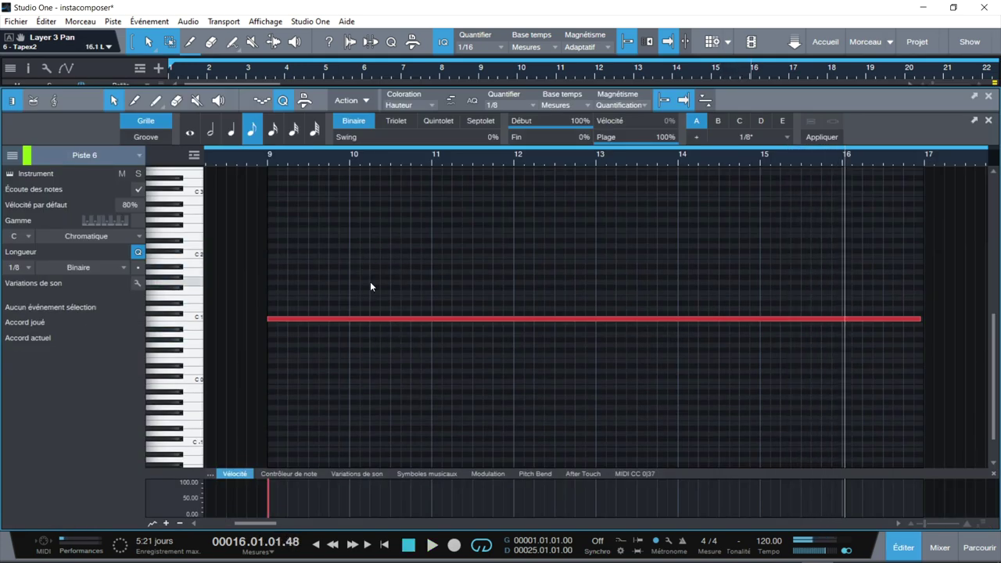
pyautogui.moveTo(282, 322)
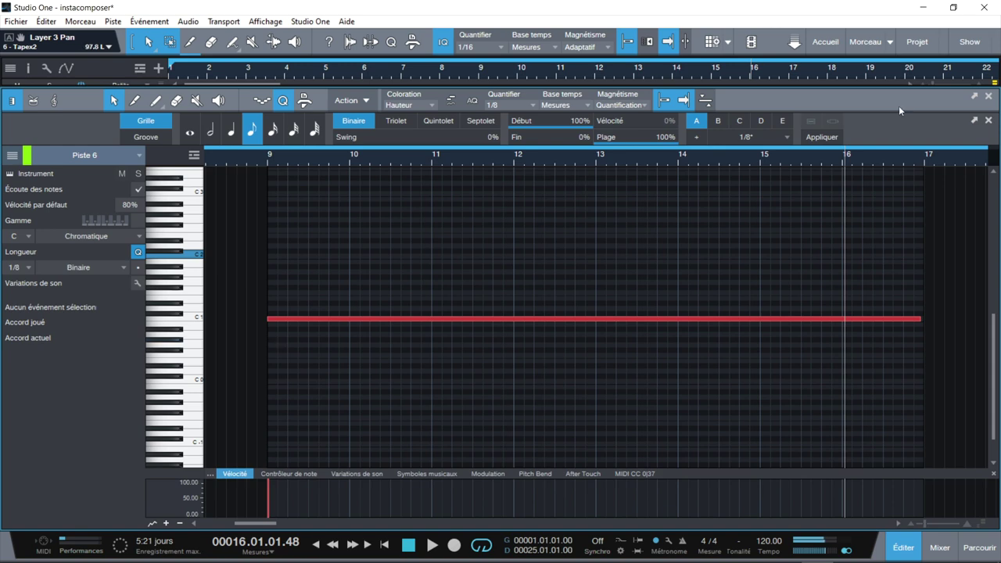
pyautogui.click(990, 96)
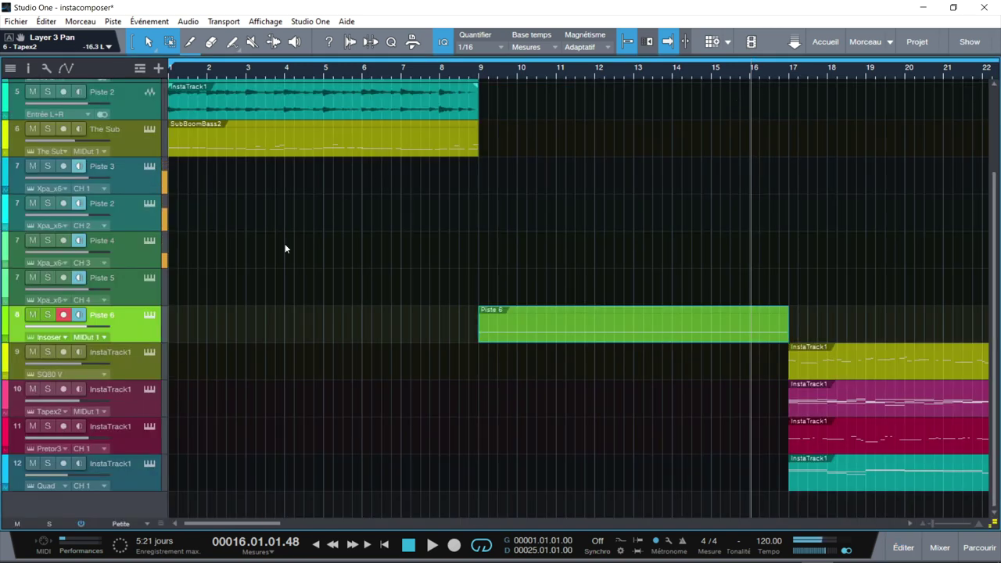
pyautogui.click(146, 277)
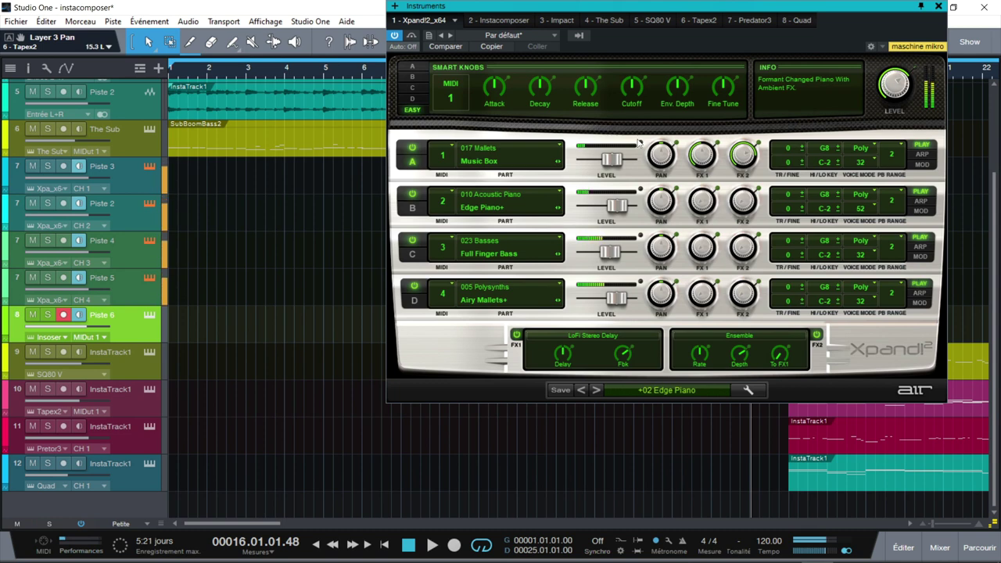
pyautogui.click(939, 7)
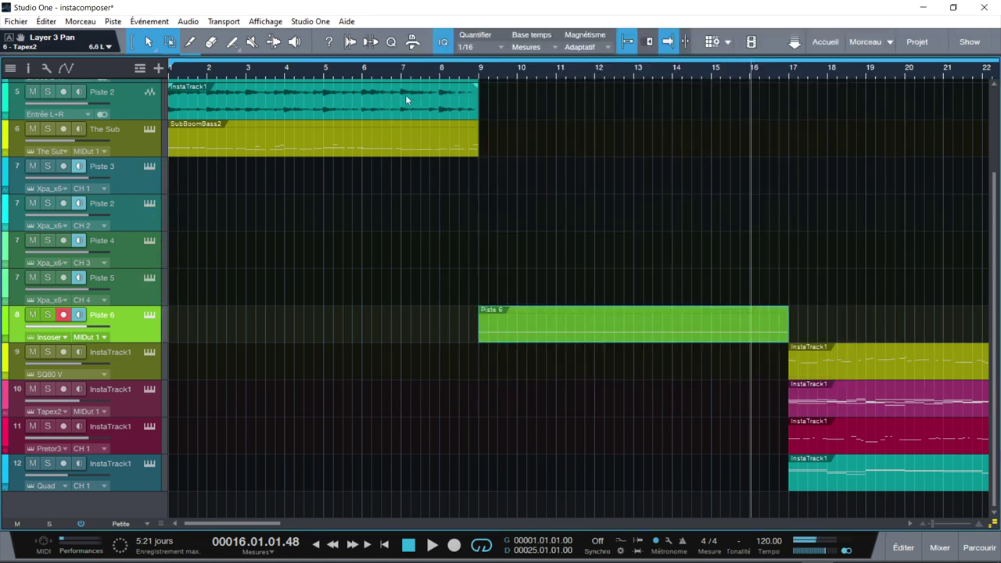
# With the mixer shown, play the song from bar 1 with Xpand!2 muted, and unmute Xpand!2 after stopping
pyautogui.press('F3')
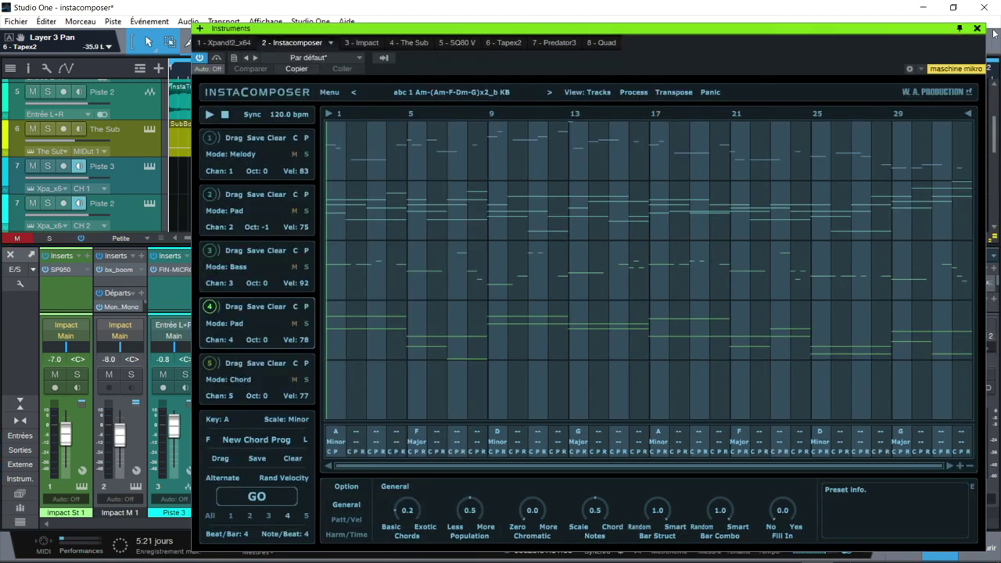
pyautogui.click(986, 9)
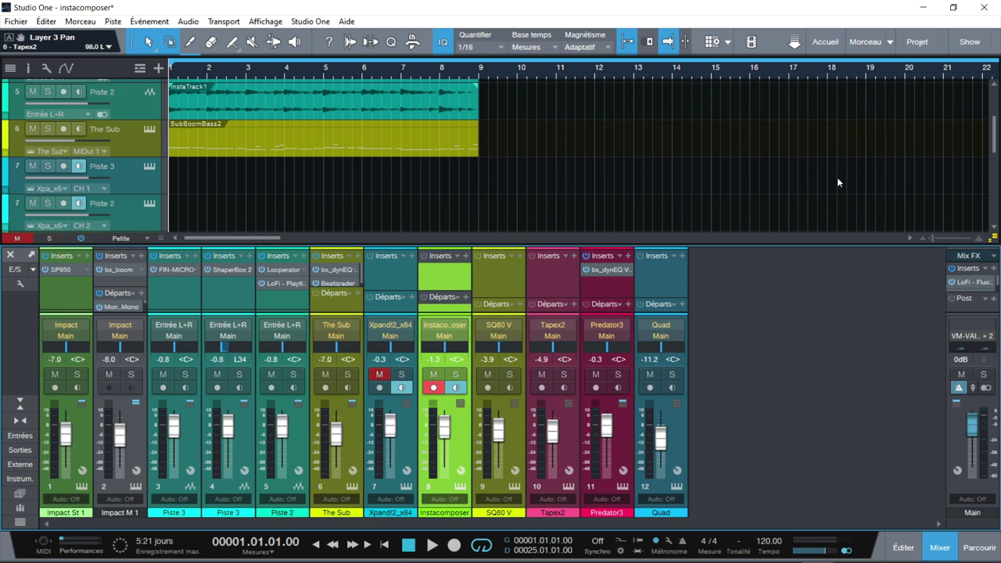
pyautogui.press('space')
pyautogui.click(381, 375)
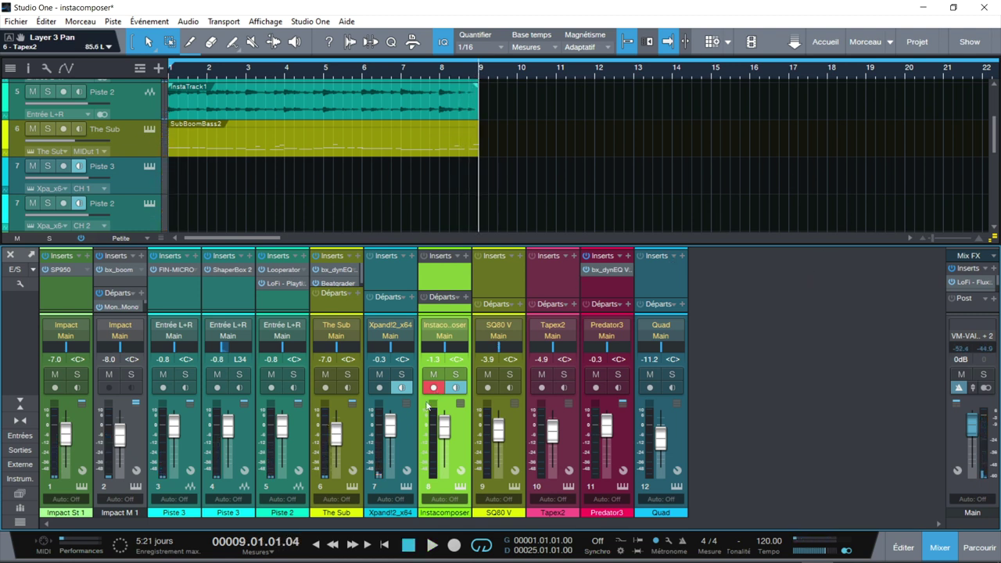
# Open the InstaComposer instrument from its mixer channel and move its window so the whole interface is in view
pyautogui.click(462, 485)
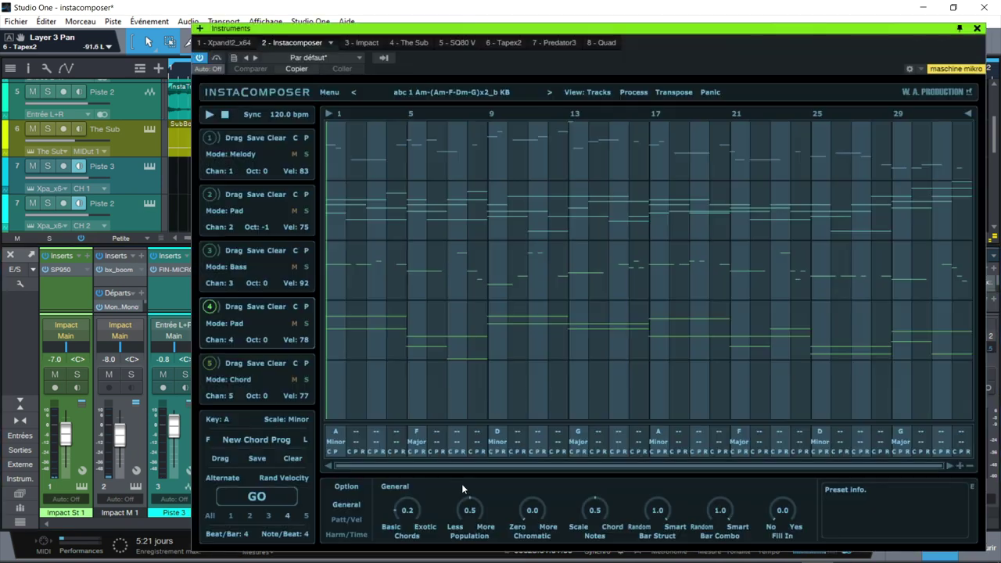
pyautogui.moveTo(762, 32); pyautogui.dragTo(667, 13)
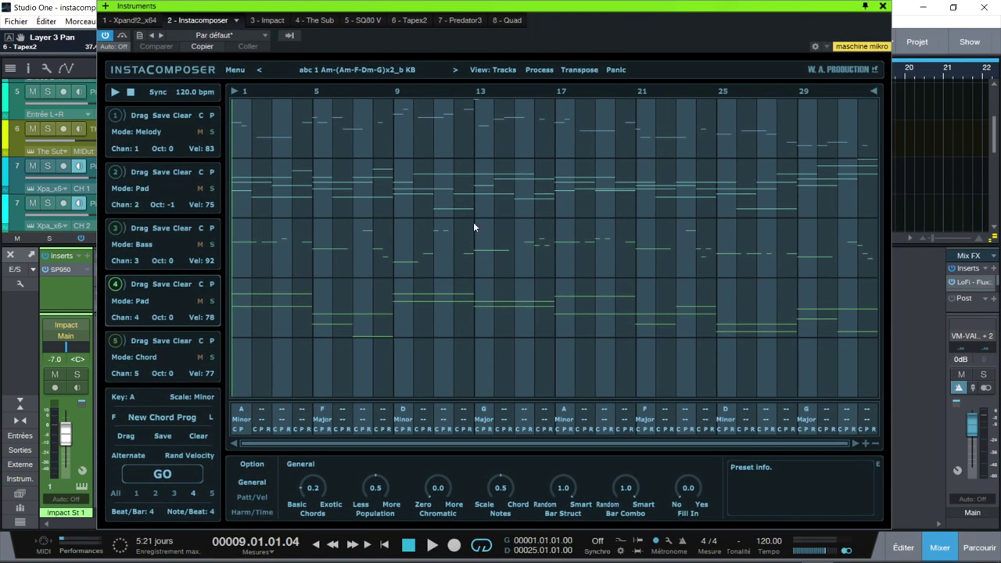